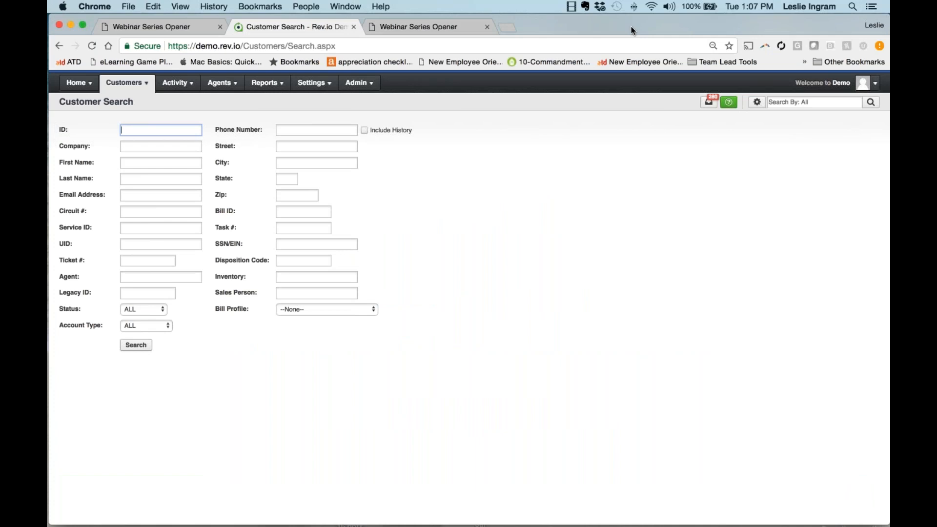
pyautogui.moveTo(631, 27); pyautogui.dragTo(631, 28)
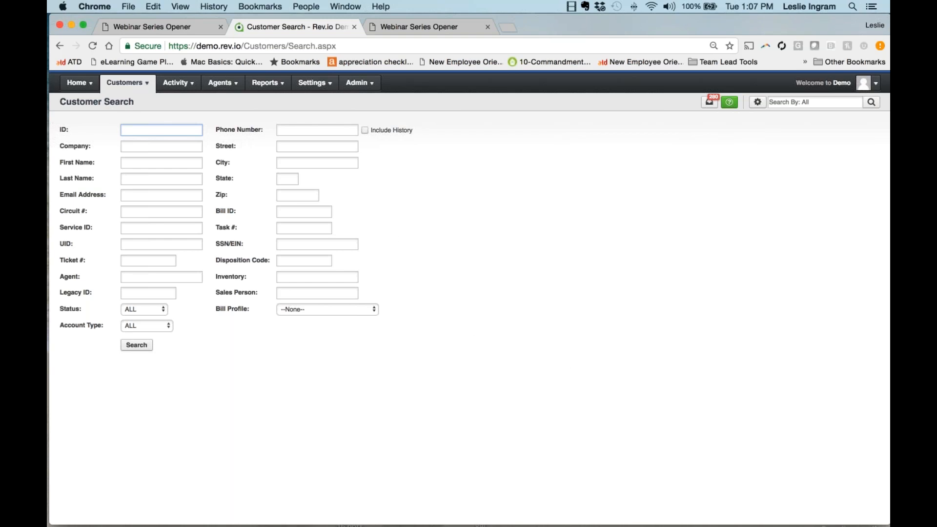
pyautogui.moveTo(125, 83)
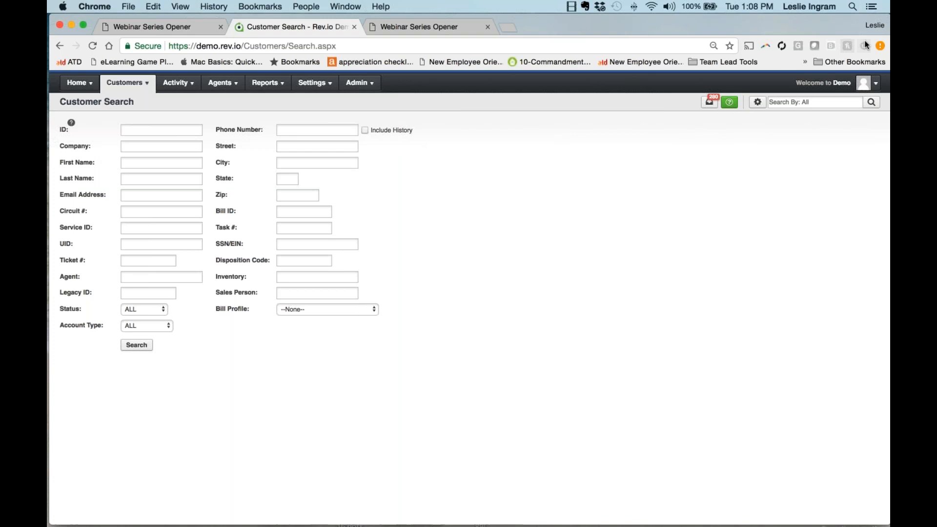
pyautogui.click(880, 45)
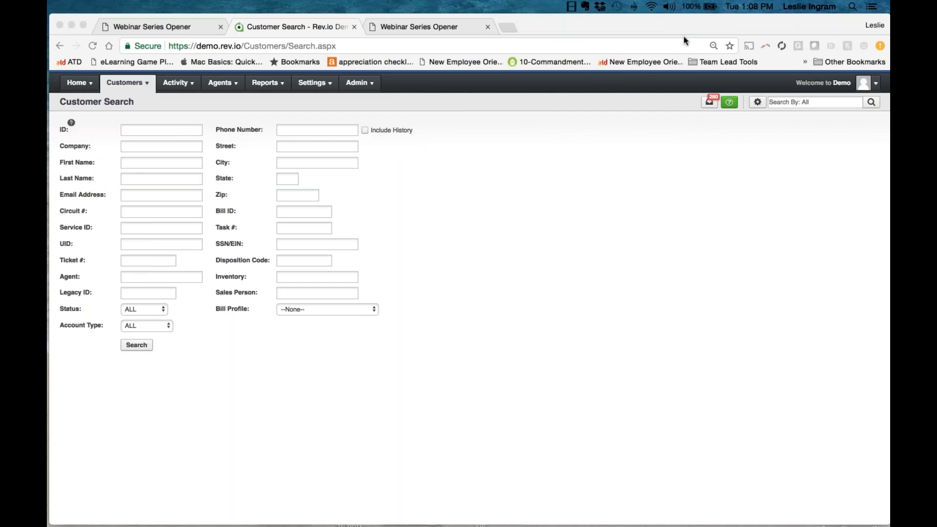
# Download the import request template from the imports section of the activity requests and open the file in Excel.
pyautogui.click(115, 84)
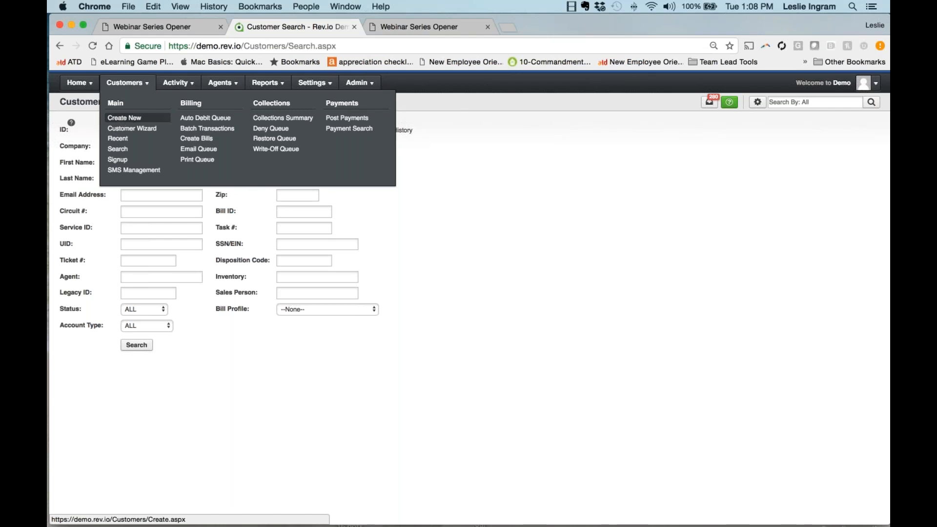
pyautogui.click(176, 83)
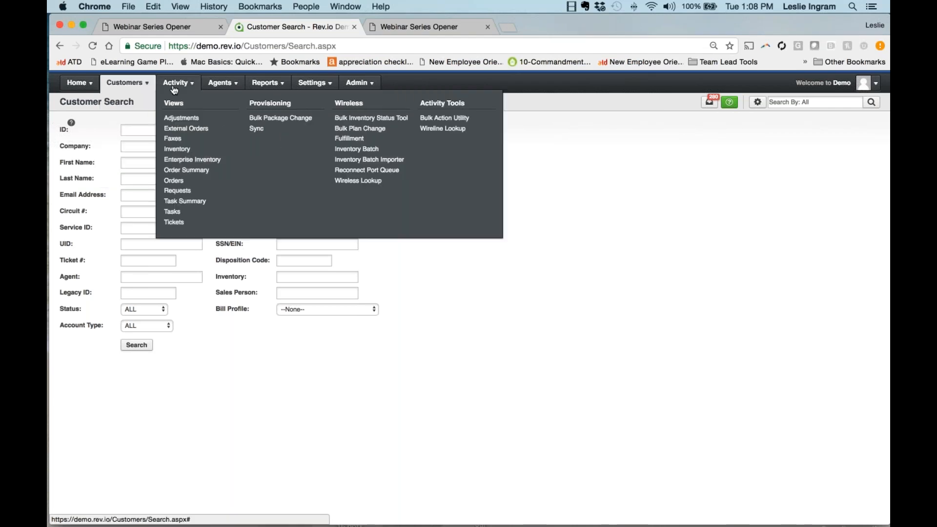
pyautogui.click(173, 192)
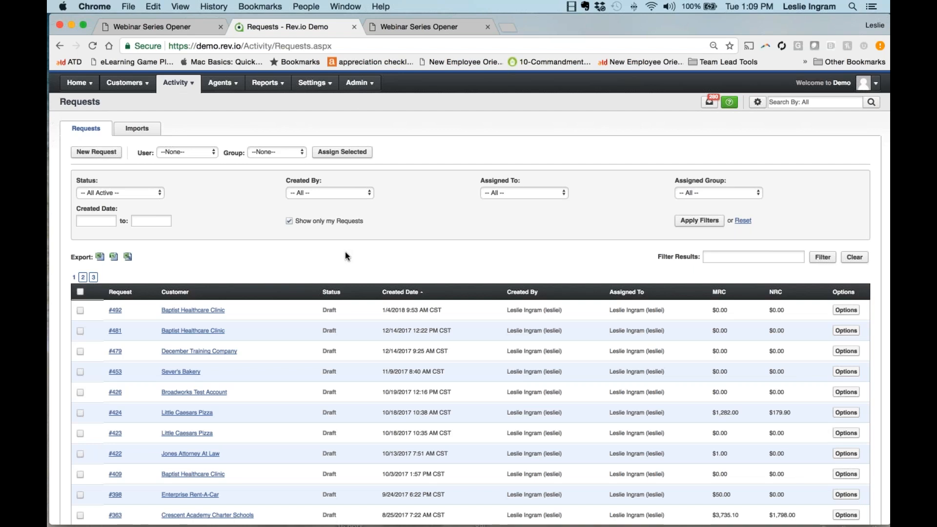
pyautogui.click(136, 129)
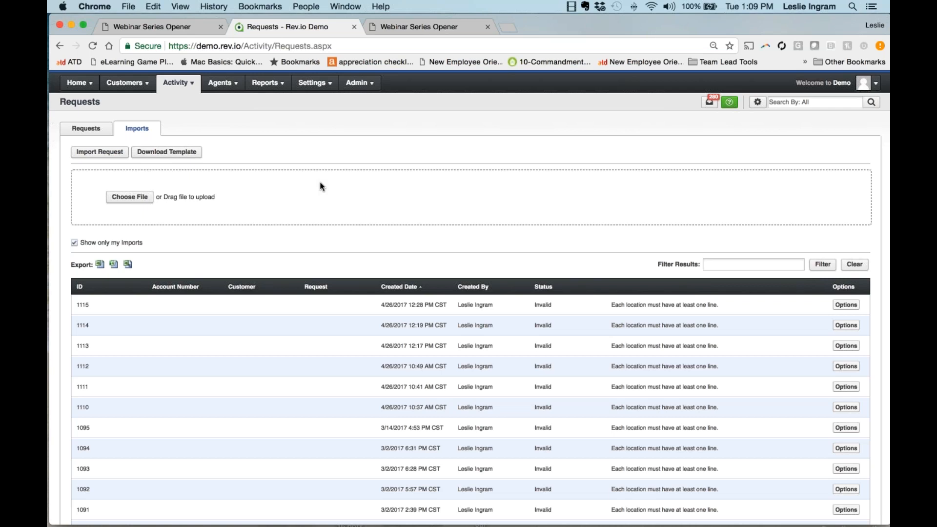
pyautogui.click(135, 154)
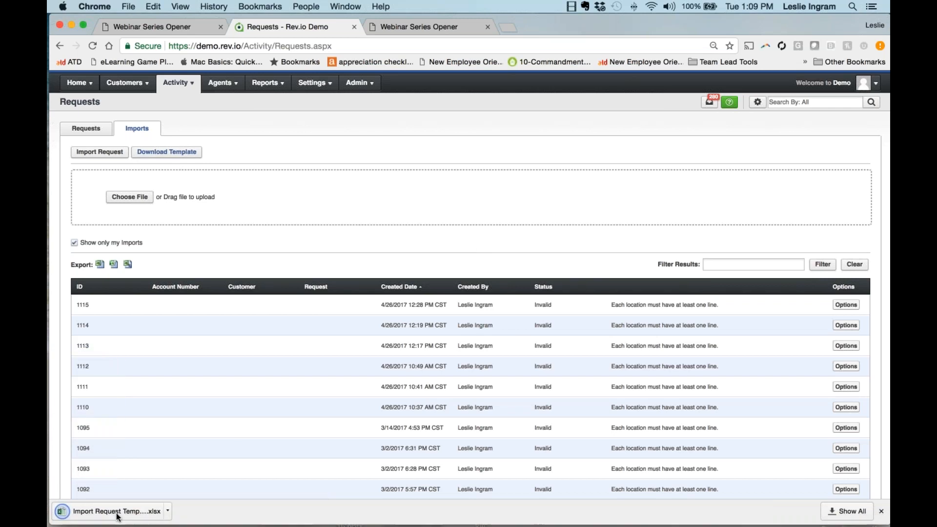
pyautogui.click(117, 513)
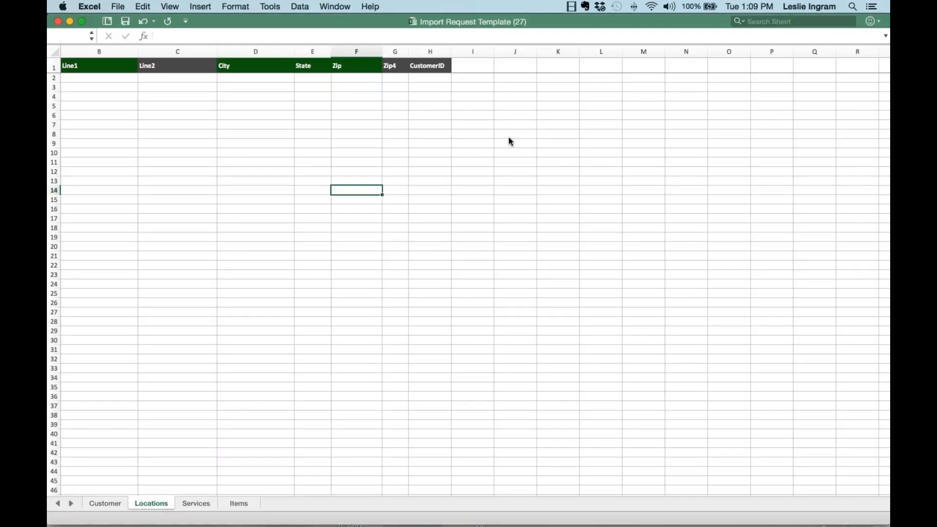
# Review the column headers on the template's Customer, Locations and Services sheets, and close the workbook.
pyautogui.click(105, 503)
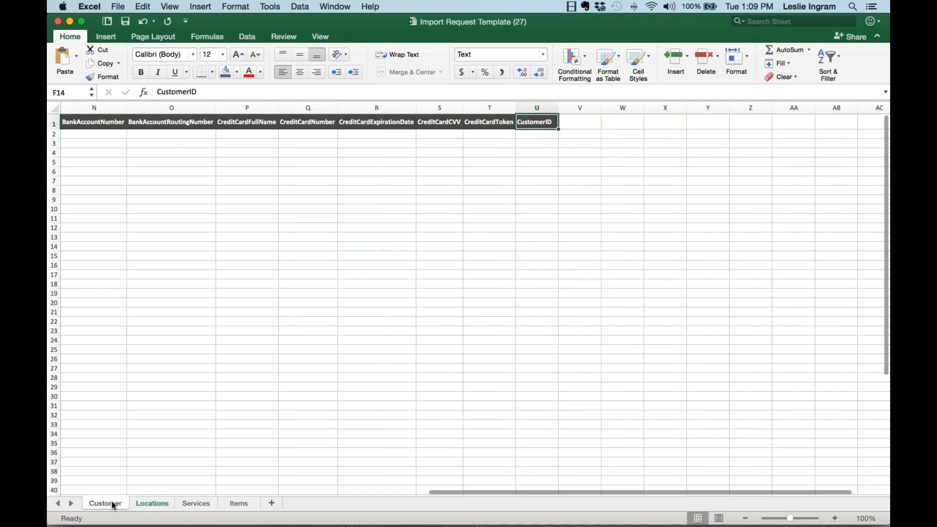
pyautogui.hscroll(-15, 173, 306)
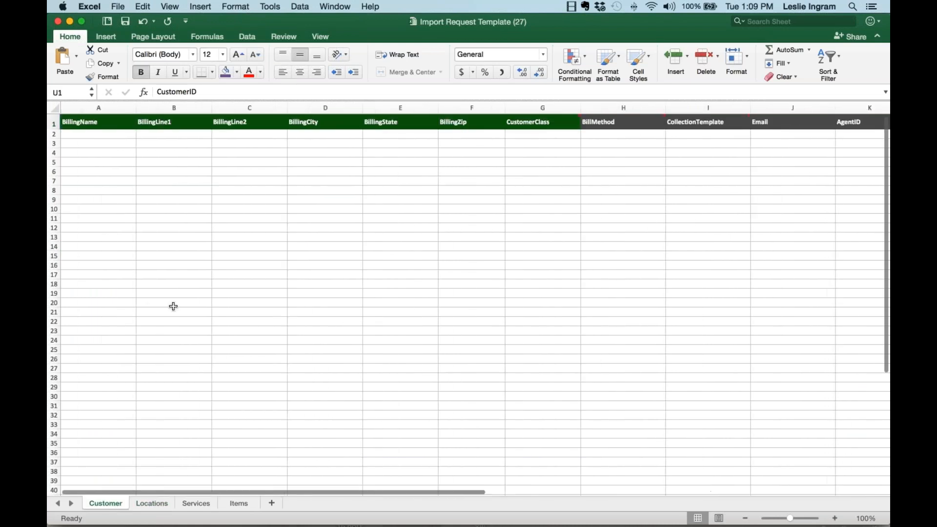
pyautogui.click(152, 508)
pyautogui.click(193, 503)
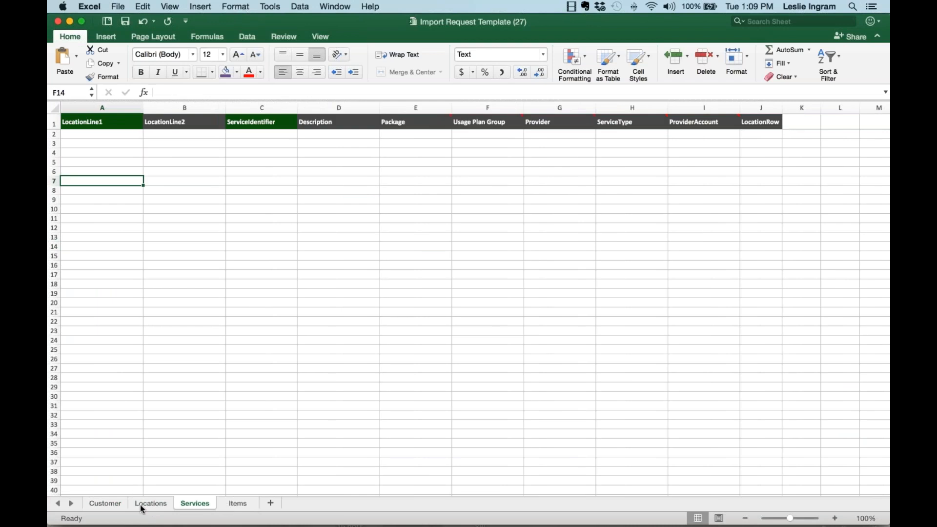
pyautogui.hotkey('ctrl', 'pagedown')
pyautogui.click(108, 503)
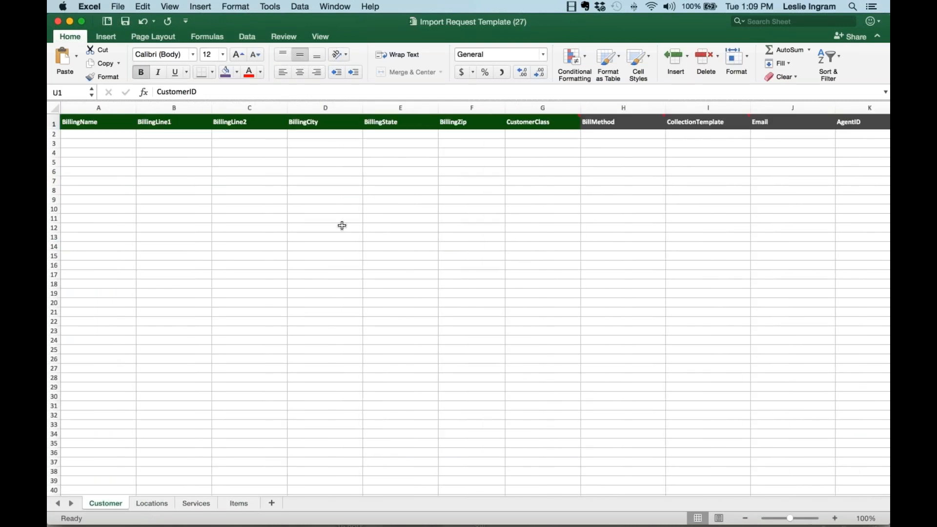
pyautogui.scroll(2, 427, 226)
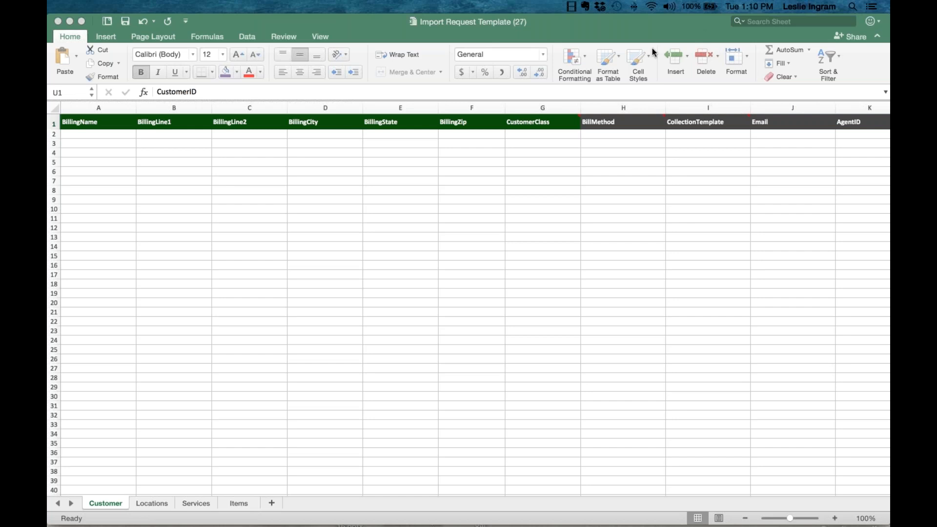
pyautogui.hscroll(1, 387, 215)
pyautogui.click(58, 22)
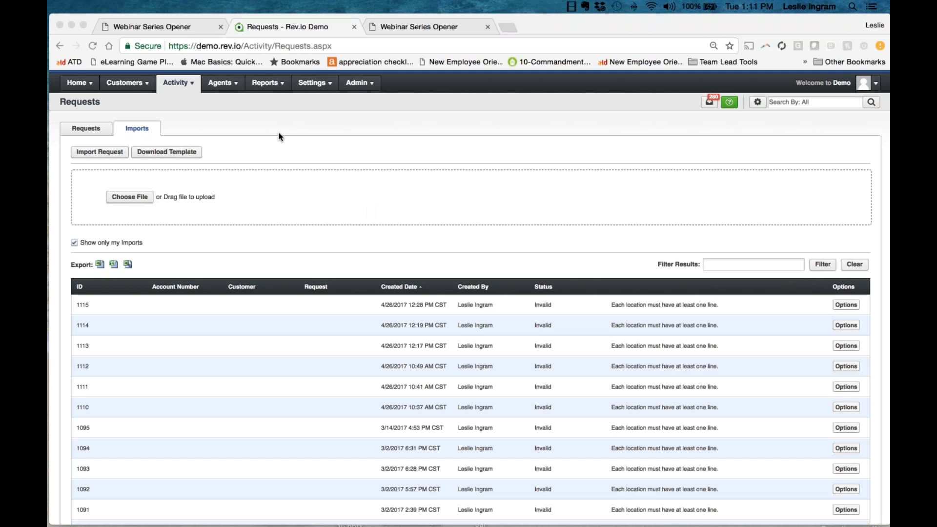
pyautogui.click(174, 83)
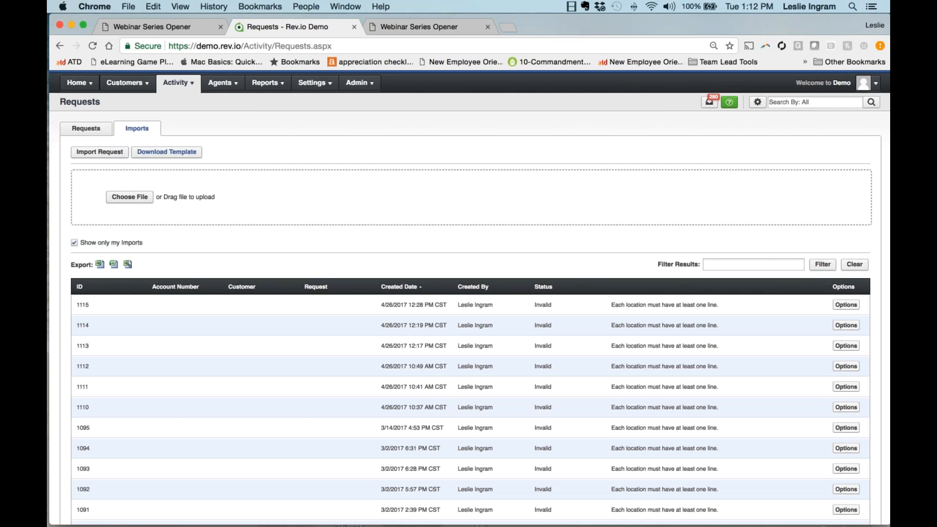
pyautogui.moveTo(315, 83)
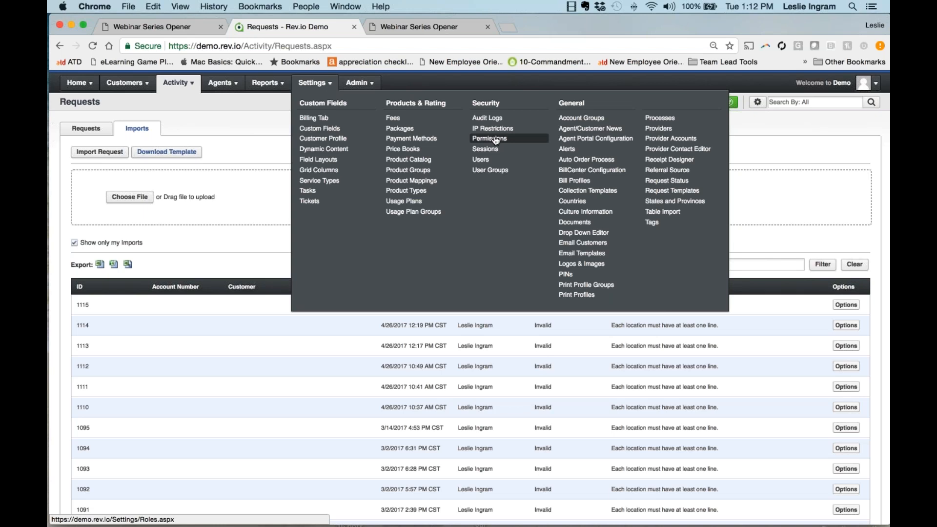
pyautogui.click(526, 141)
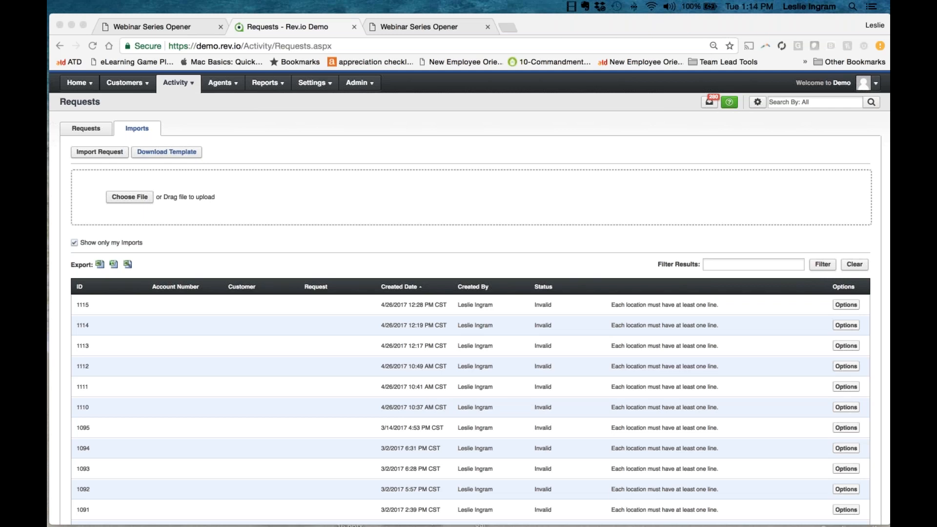
# Open the profile of the Baptist Healthcare Clinic parent account from the list of recent customers.
pyautogui.click(137, 89)
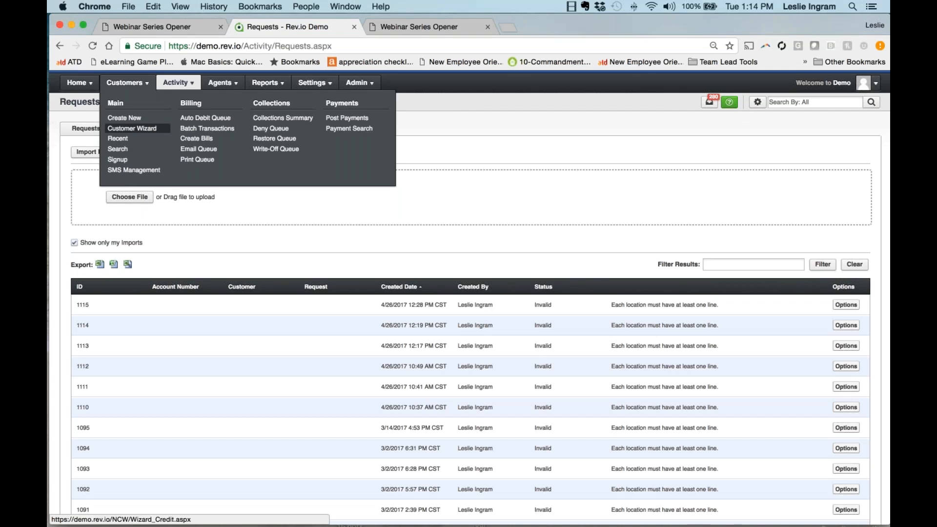
pyautogui.click(127, 138)
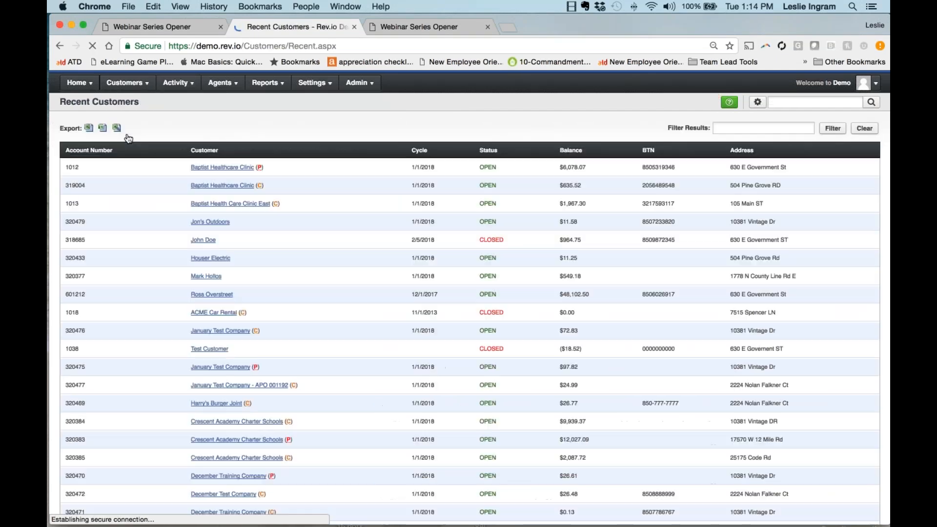
pyautogui.click(226, 167)
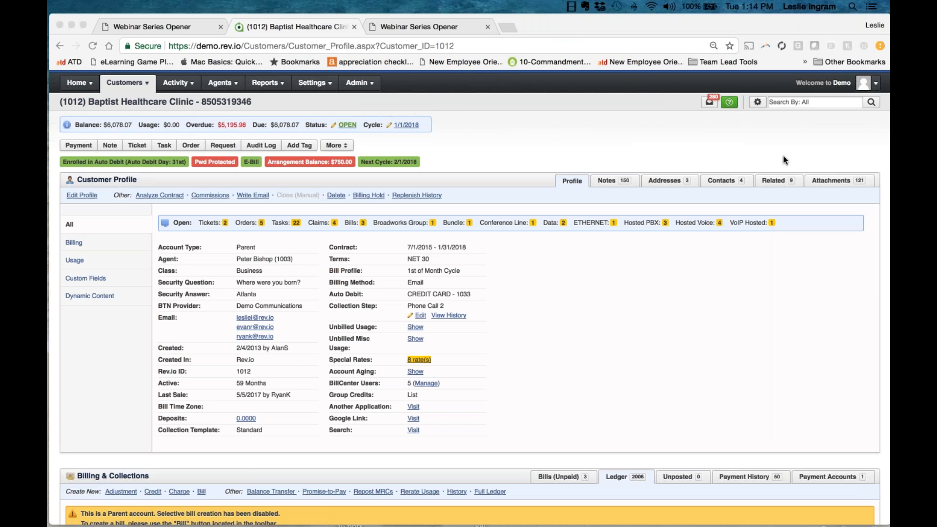
# Show the customer's unpaid bills and open the bill due 1/31/2018 for adjustment.
pyautogui.scroll(-1, 463, 153)
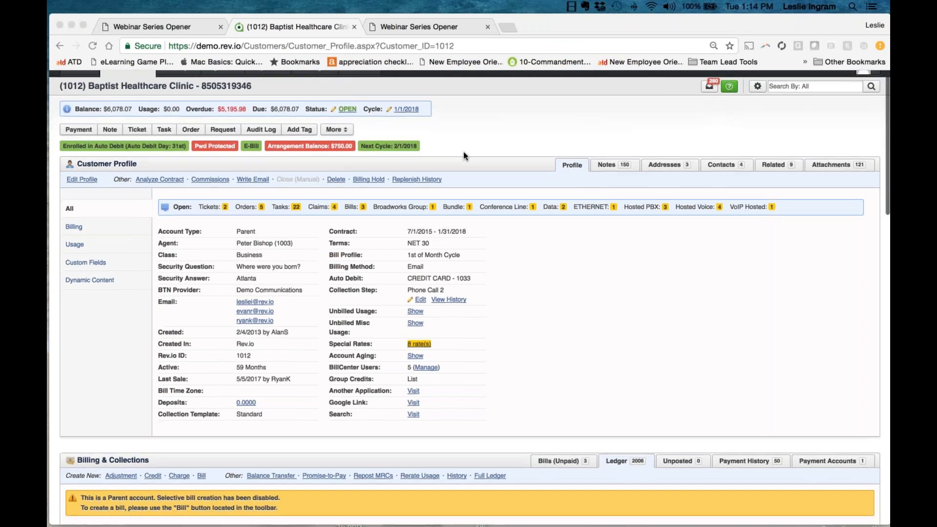
pyautogui.scroll(-5, 539, 157)
pyautogui.scroll(-1, 542, 166)
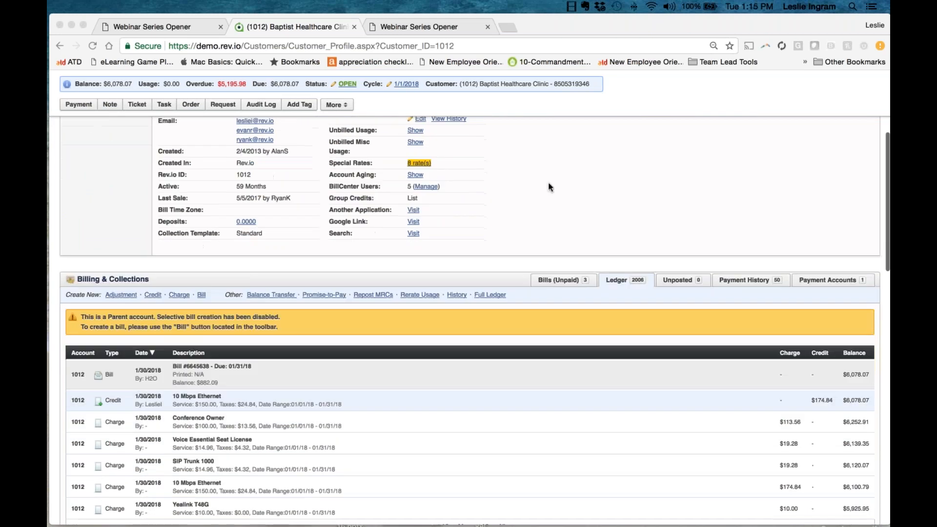
pyautogui.click(549, 281)
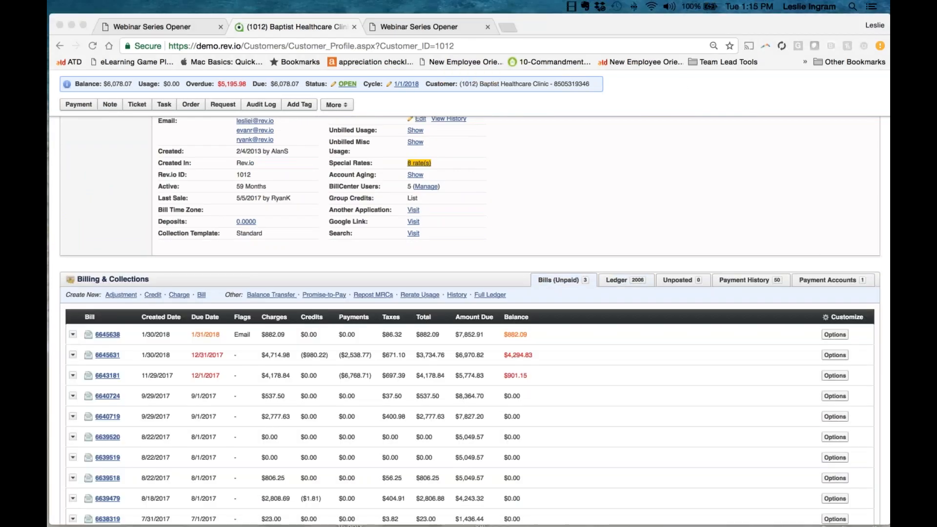
pyautogui.scroll(-1, 831, 335)
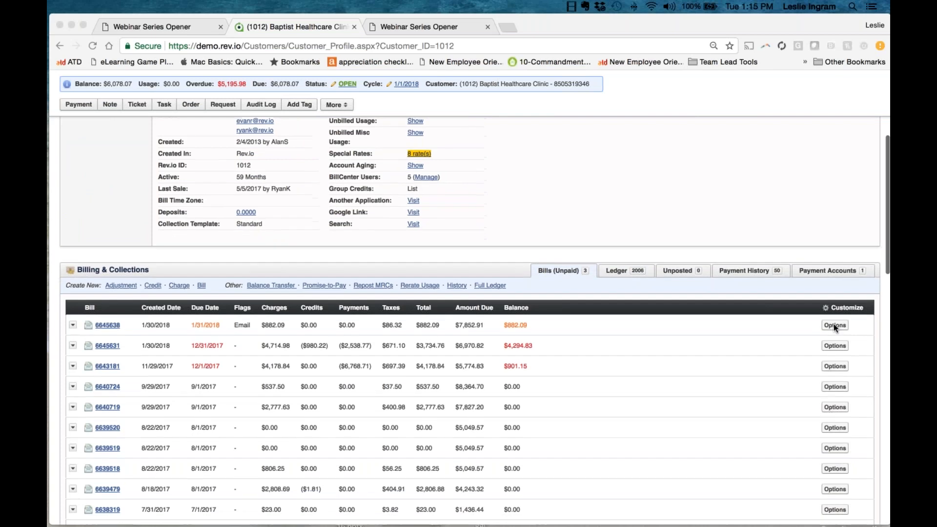
pyautogui.scroll(-1, 827, 322)
pyautogui.click(832, 314)
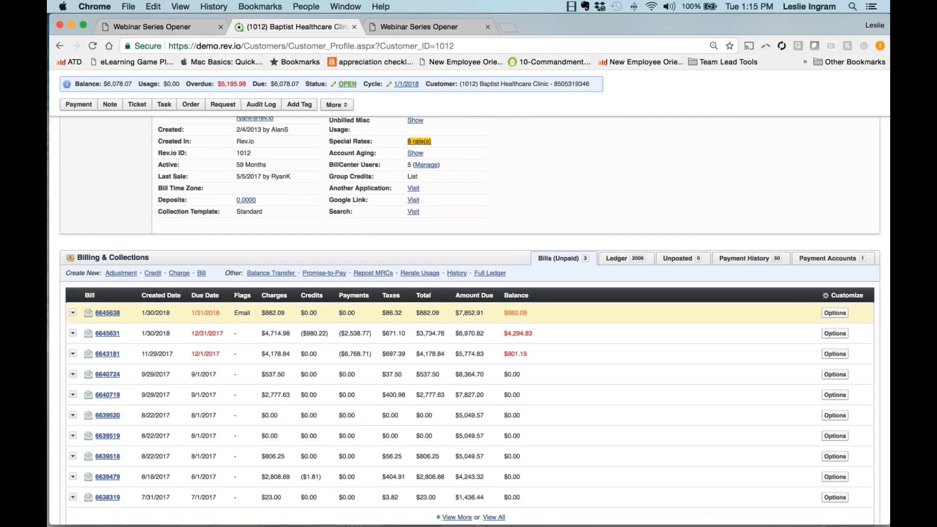
pyautogui.click(834, 313)
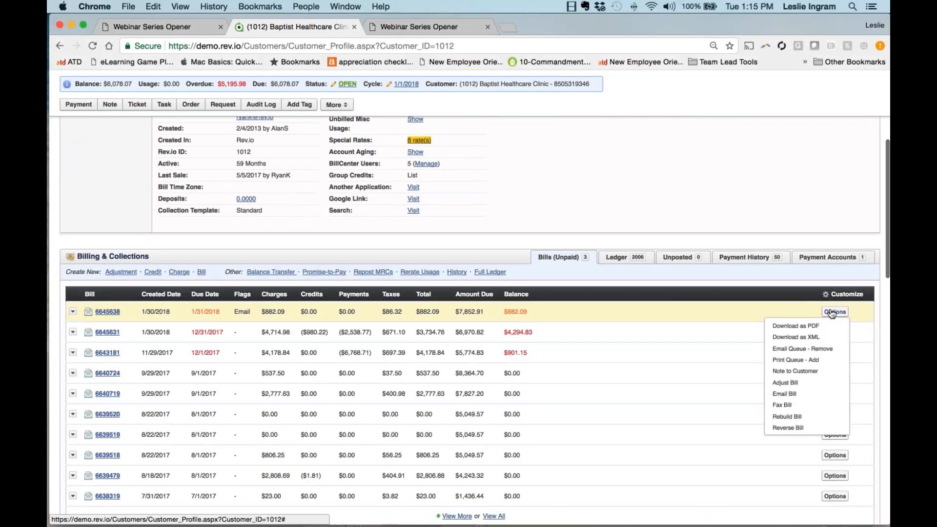
pyautogui.click(780, 386)
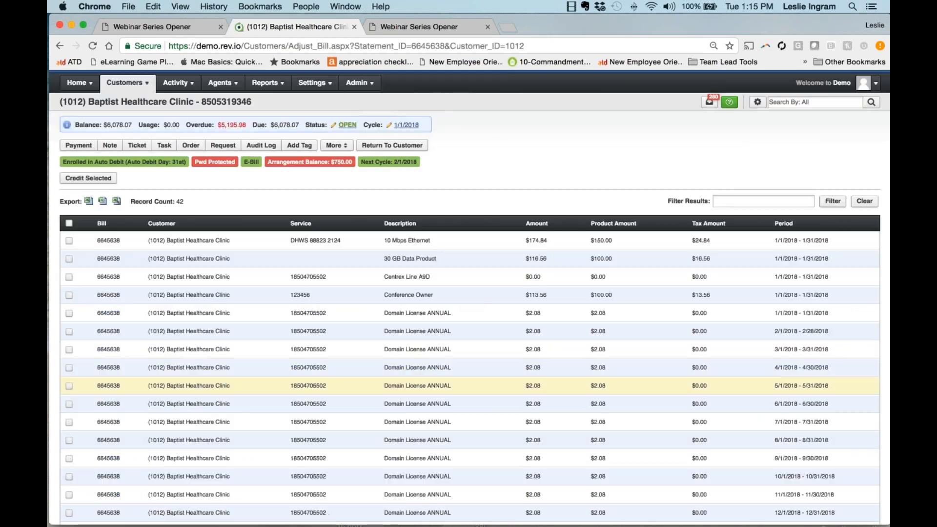
# Create a credit for only the Conference Owner charge on the bill.
pyautogui.click(69, 241)
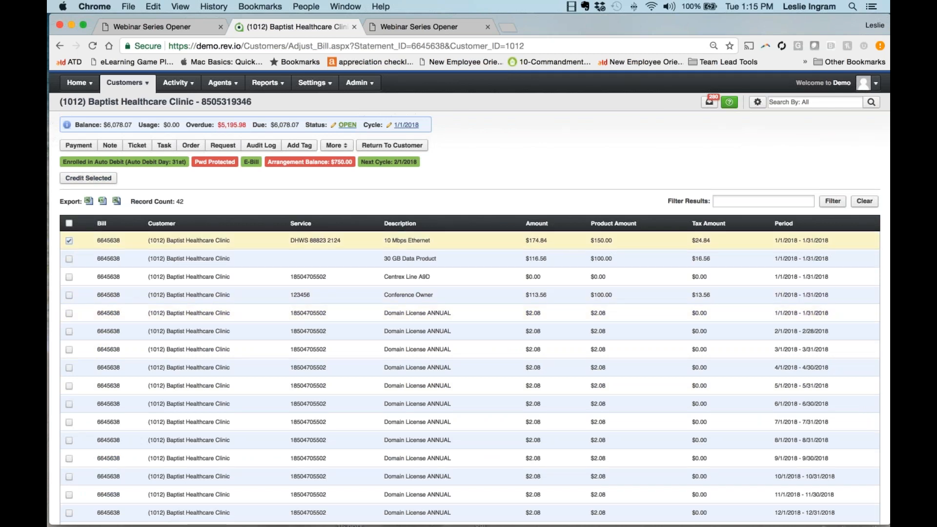
pyautogui.click(69, 241)
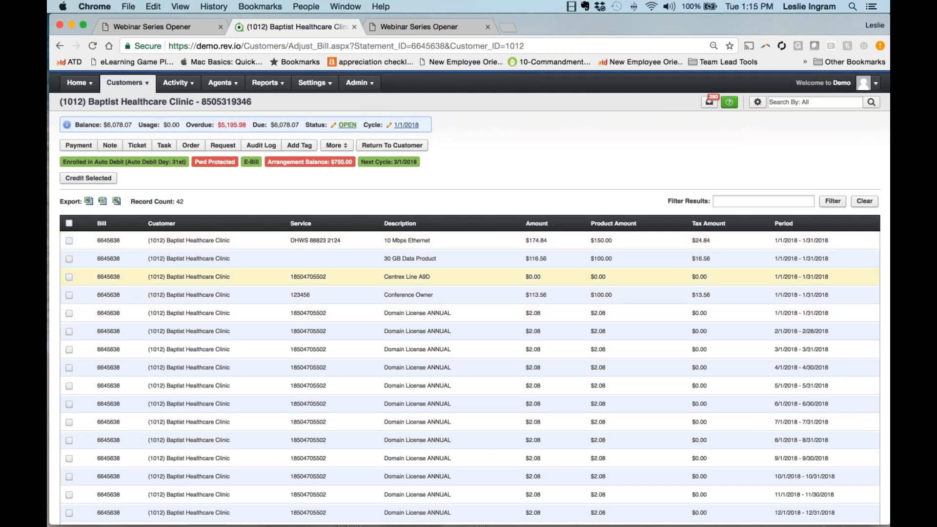
pyautogui.click(69, 295)
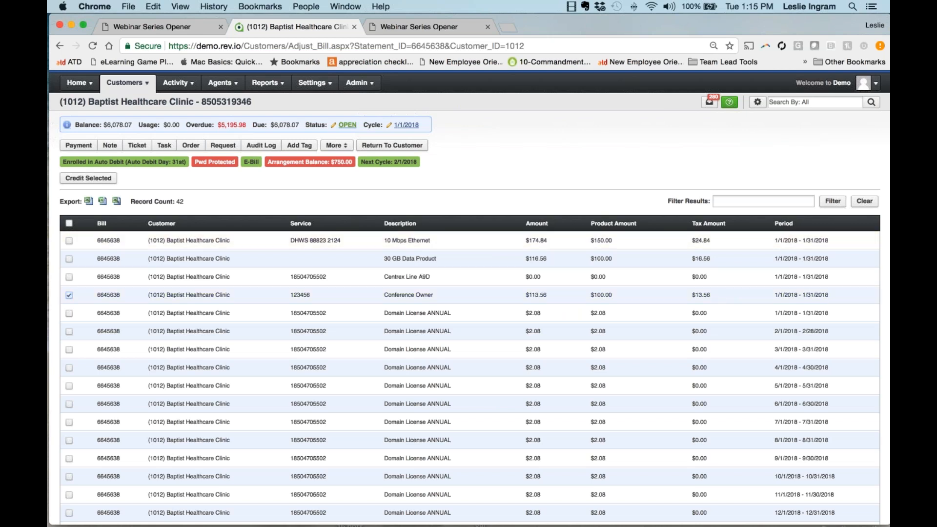
pyautogui.click(88, 178)
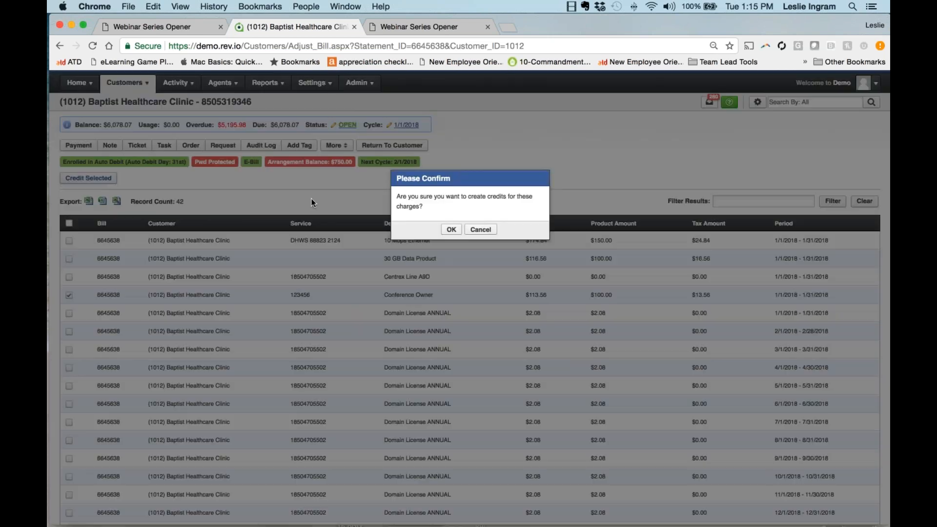
pyautogui.click(451, 229)
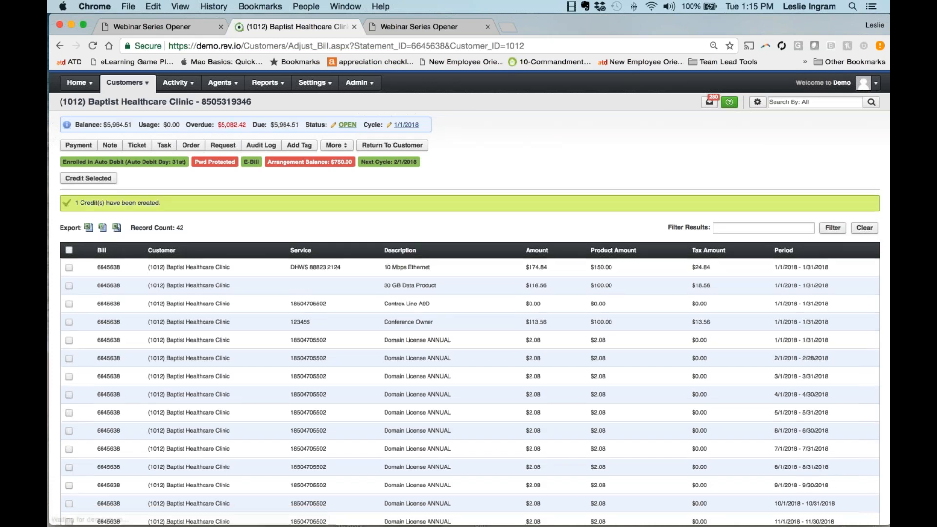
# Return to the customer's profile and view the ledger in the Billing & Collections section.
pyautogui.click(392, 145)
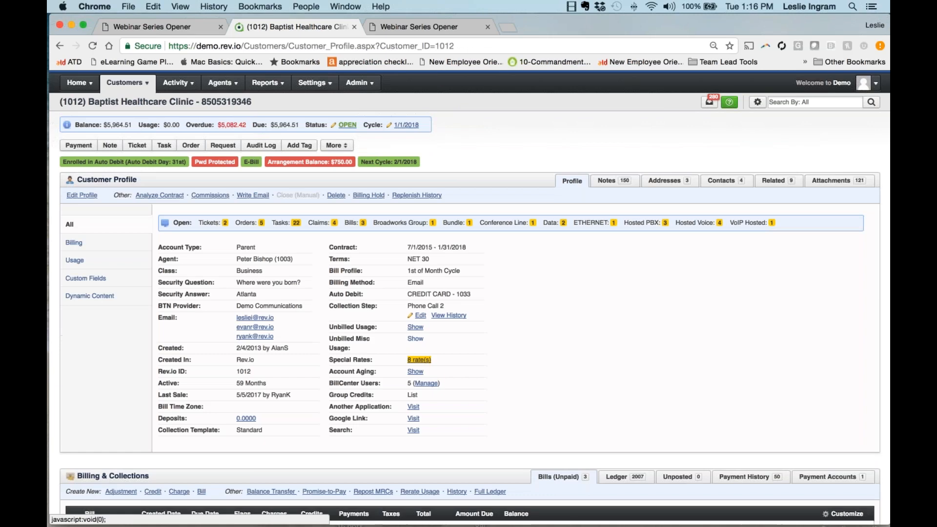
pyautogui.scroll(-5, 469, 293)
pyautogui.scroll(-1, 615, 254)
pyautogui.click(617, 242)
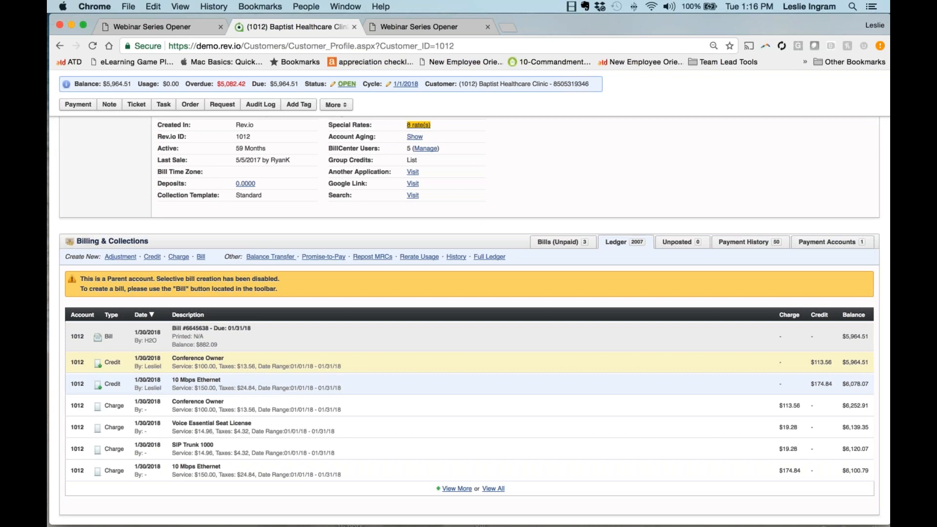
# Reverse the customer's unpaid bill due 1/31/2018 and confirm the reversal.
pyautogui.click(563, 242)
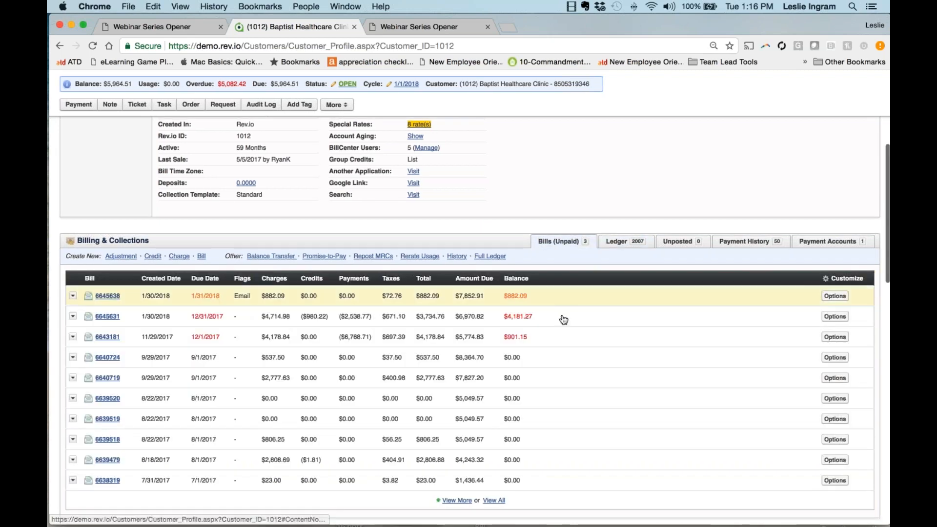
pyautogui.click(834, 297)
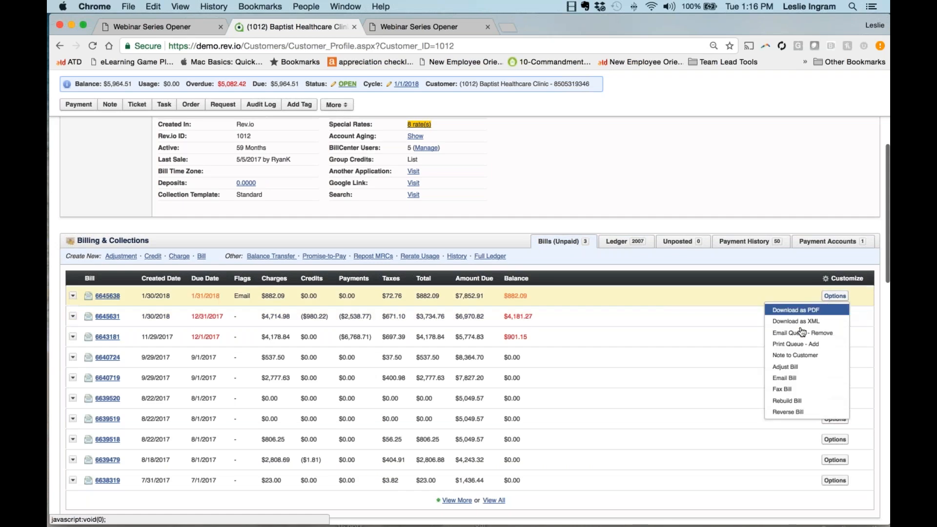
pyautogui.click(790, 412)
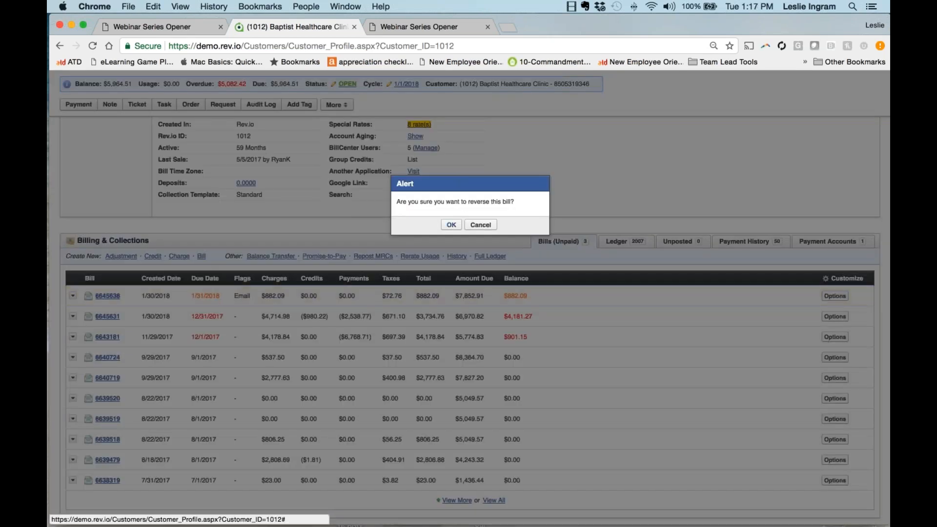
pyautogui.click(451, 225)
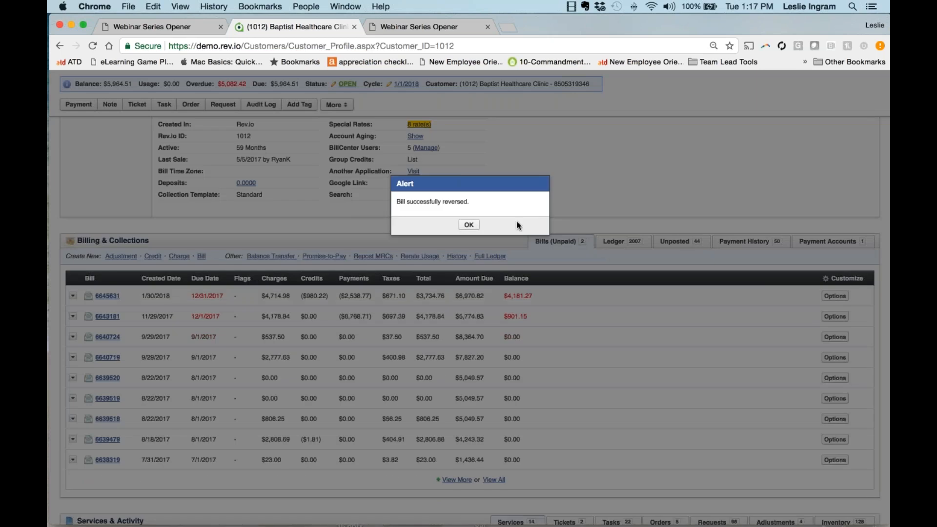
pyautogui.click(468, 225)
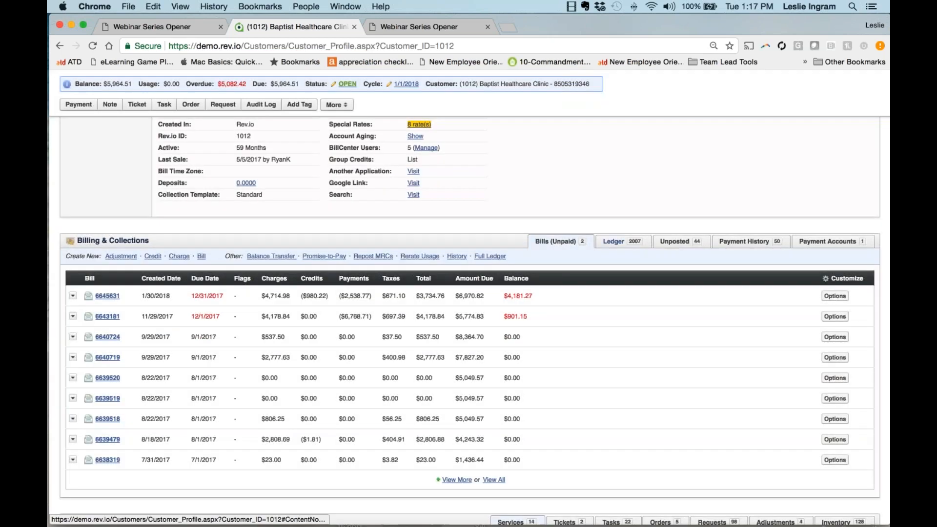
# Review the customer's unposted charges and credits in the Billing & Collections section.
pyautogui.click(683, 244)
pyautogui.scroll(-10, 450, 437)
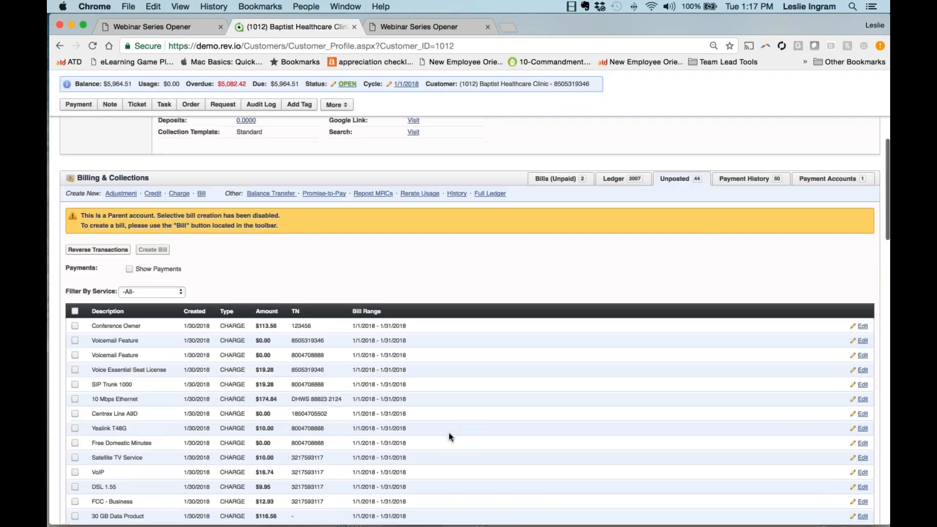
pyautogui.scroll(-1, 450, 438)
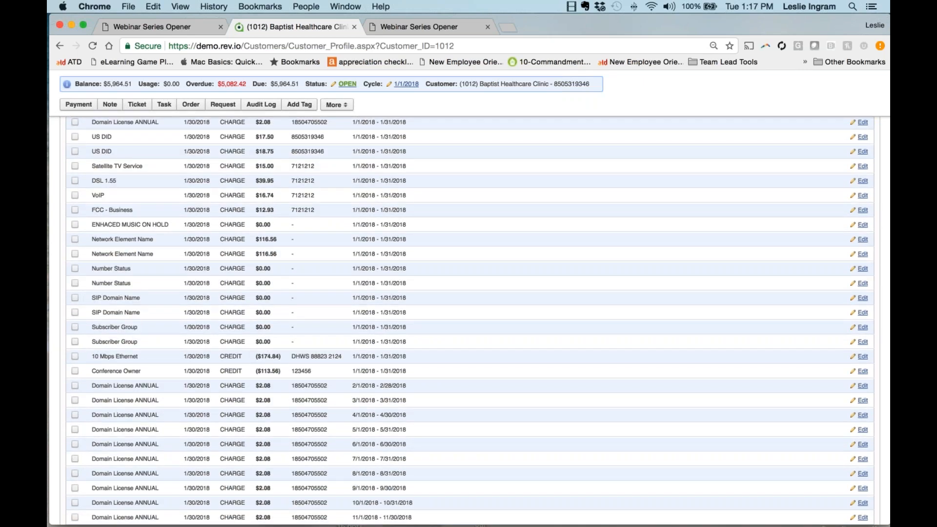
pyautogui.scroll(15, 467, 369)
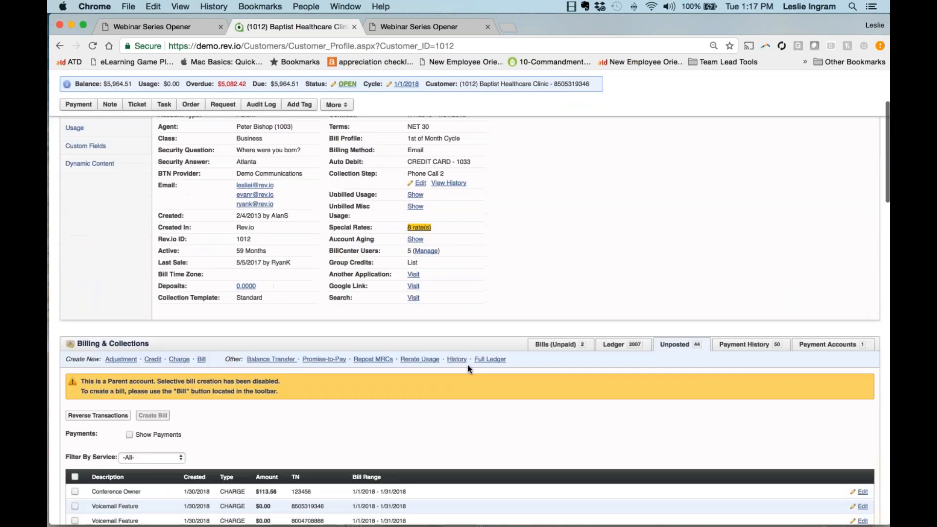
# Create a manual bill for the customer with the due date 1/31/2018, billing all accounts.
pyautogui.scroll(-3, 468, 365)
pyautogui.click(457, 331)
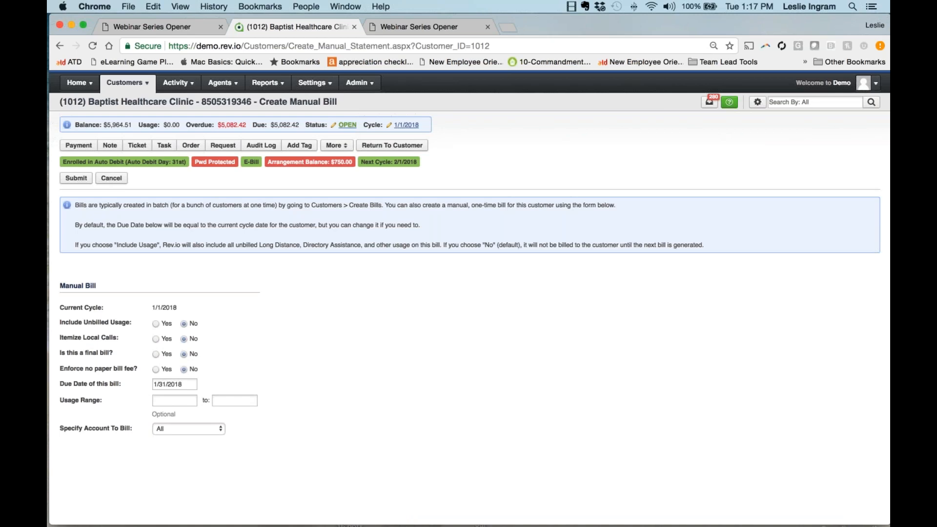
pyautogui.click(76, 178)
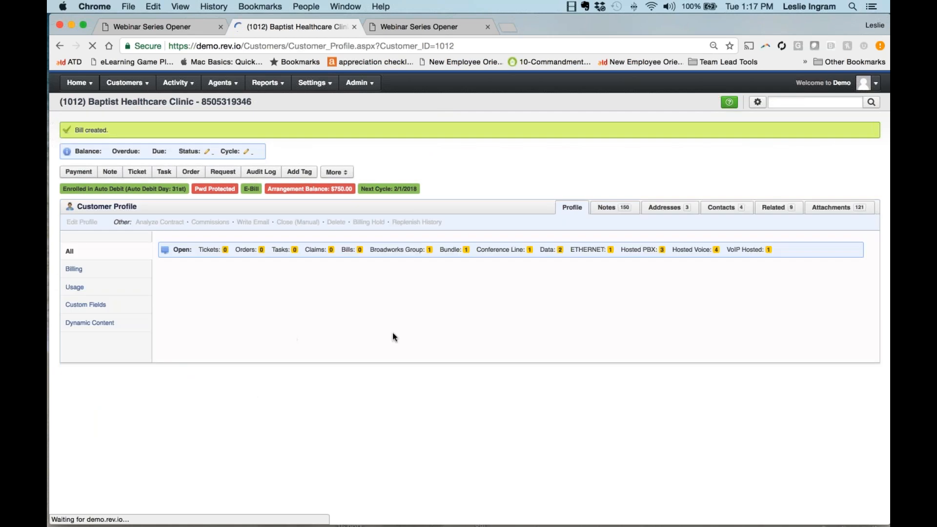
# Show the customer's unpaid bills in the Billing & Collections section.
pyautogui.scroll(-3, 409, 333)
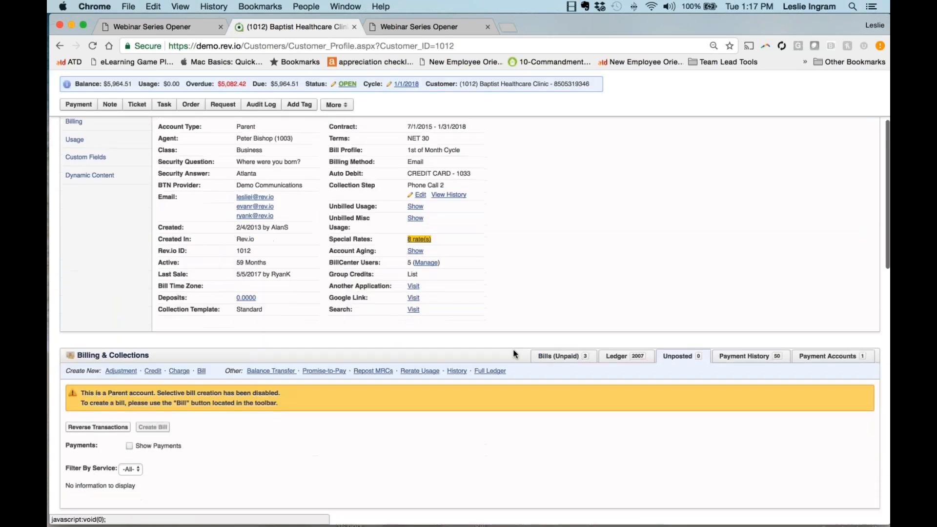
pyautogui.click(549, 350)
pyautogui.scroll(-4, 301, 303)
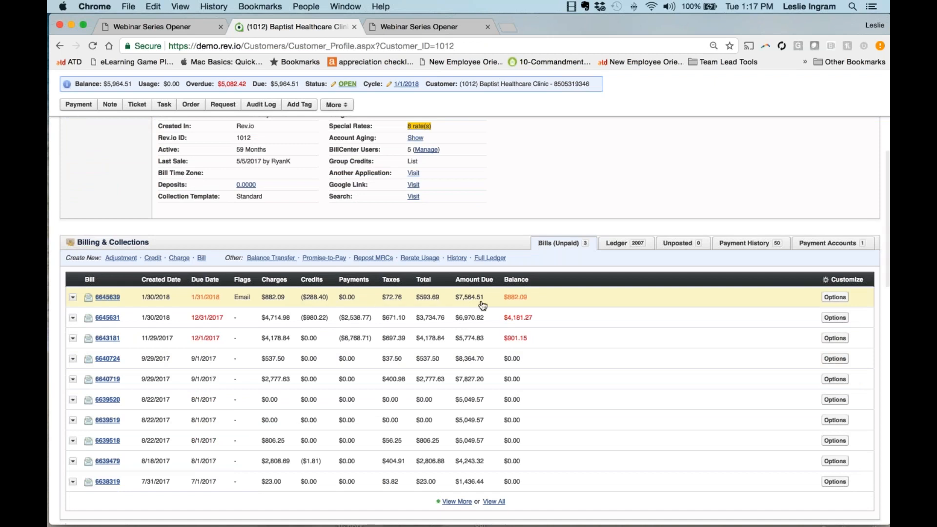
# Expand the new bill due 1/31/2018 to review its charge overview, and collapse it again.
pyautogui.click(833, 298)
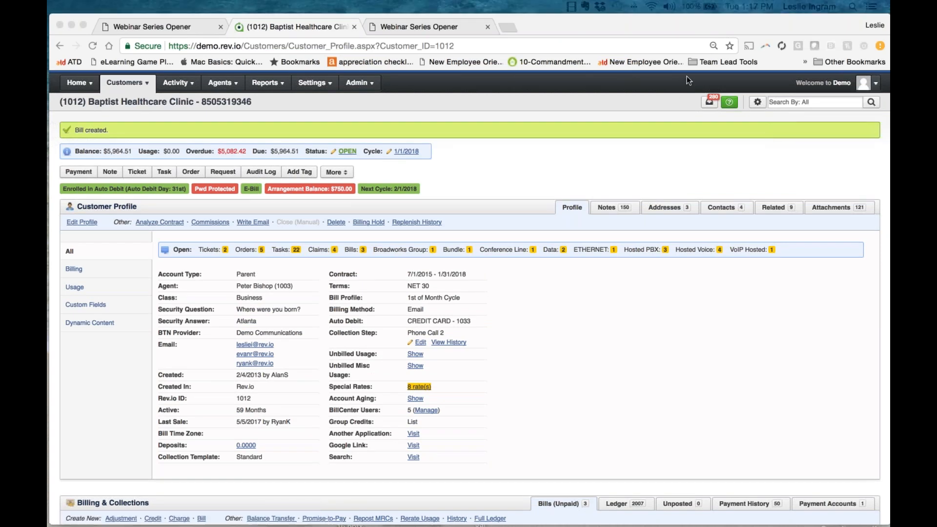
pyautogui.scroll(-5, 691, 231)
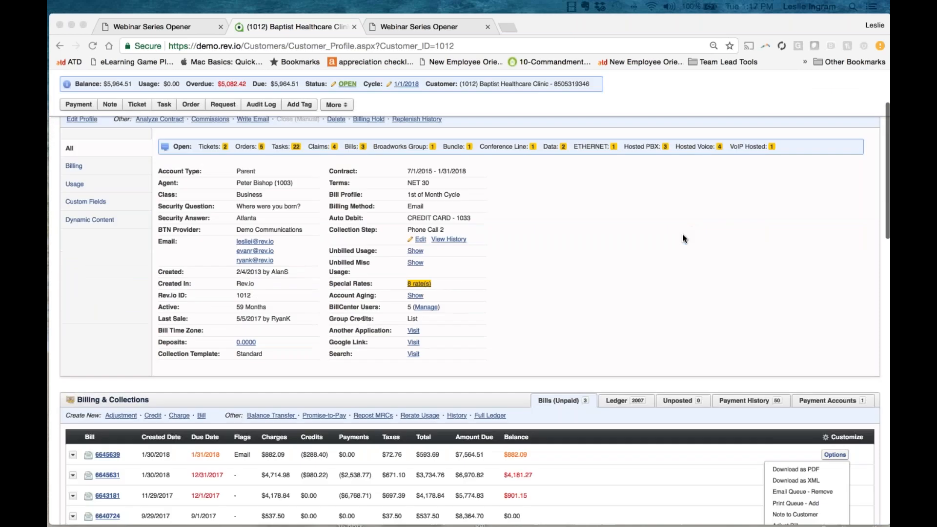
pyautogui.scroll(-1, 683, 237)
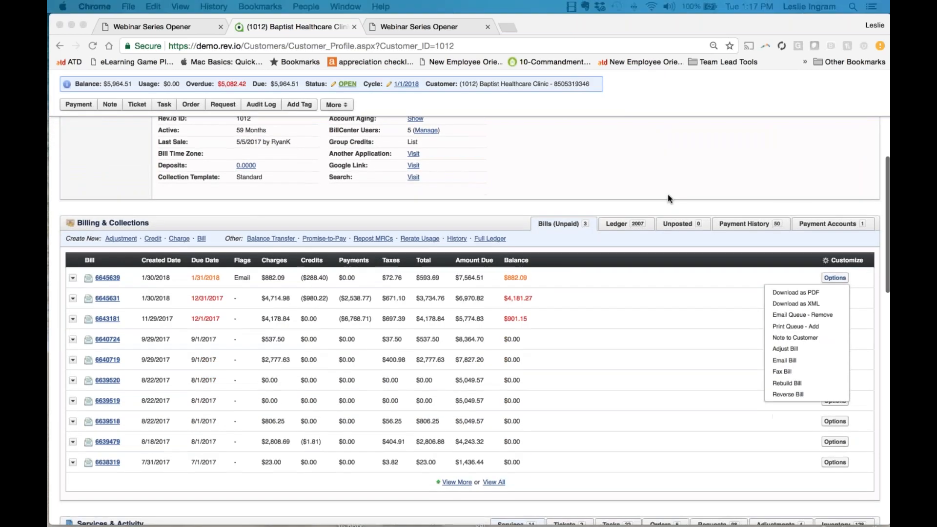
pyautogui.click(705, 283)
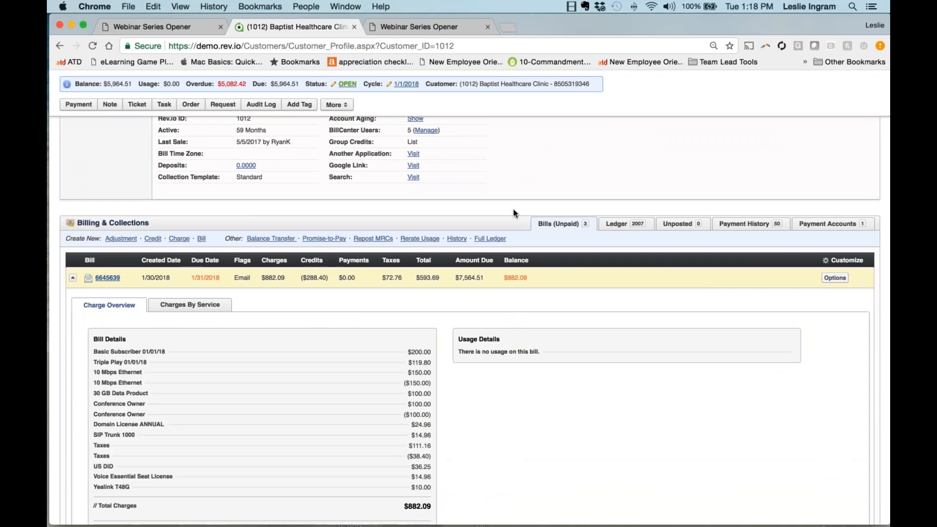
pyautogui.click(507, 286)
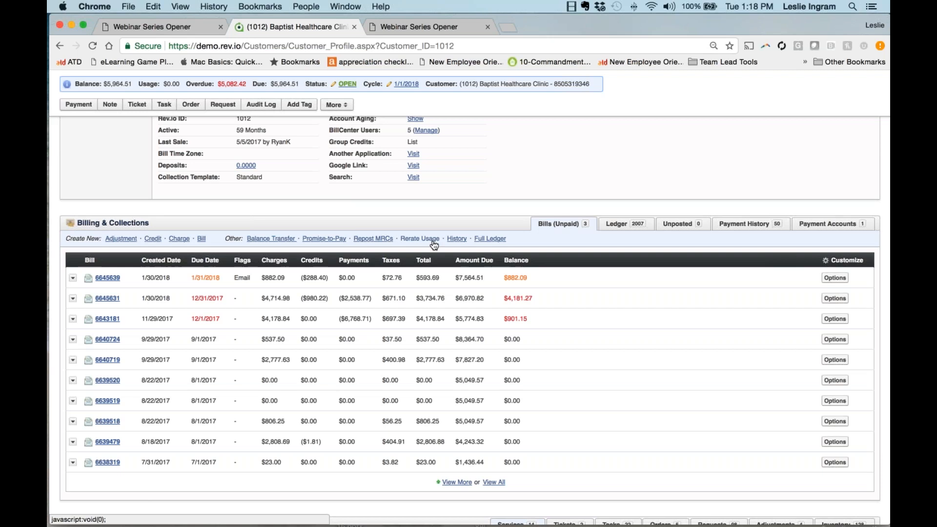
# Open the manual bill form to view its options, and return to the customer's profile without submitting.
pyautogui.scroll(6, 434, 245)
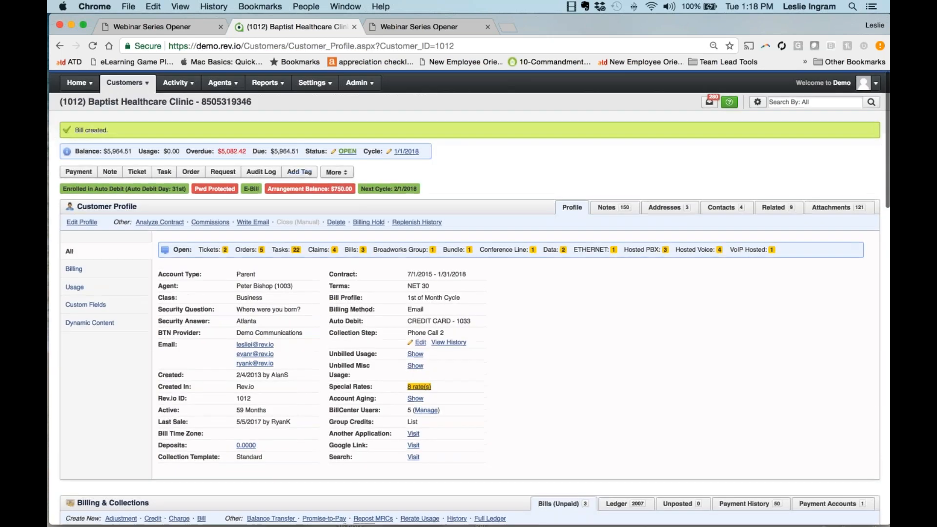
pyautogui.scroll(-4, 474, 311)
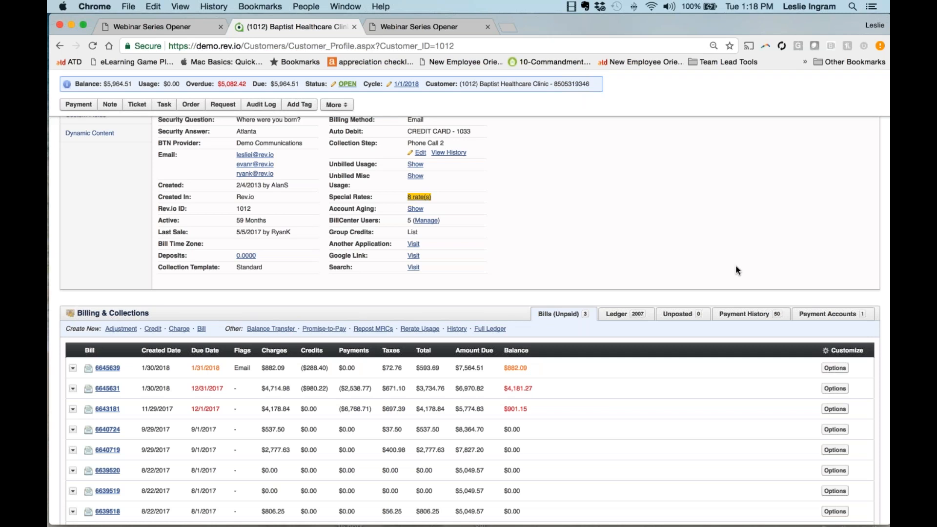
pyautogui.click(202, 331)
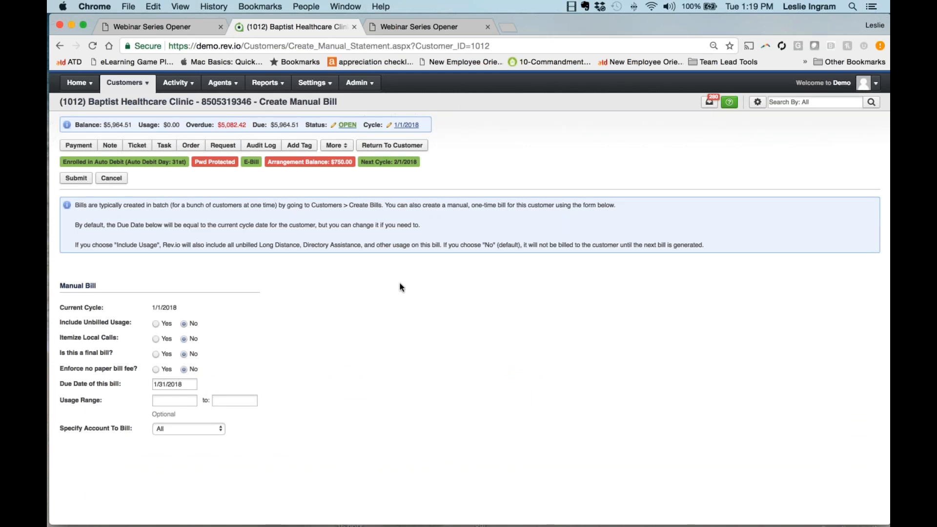
pyautogui.click(398, 152)
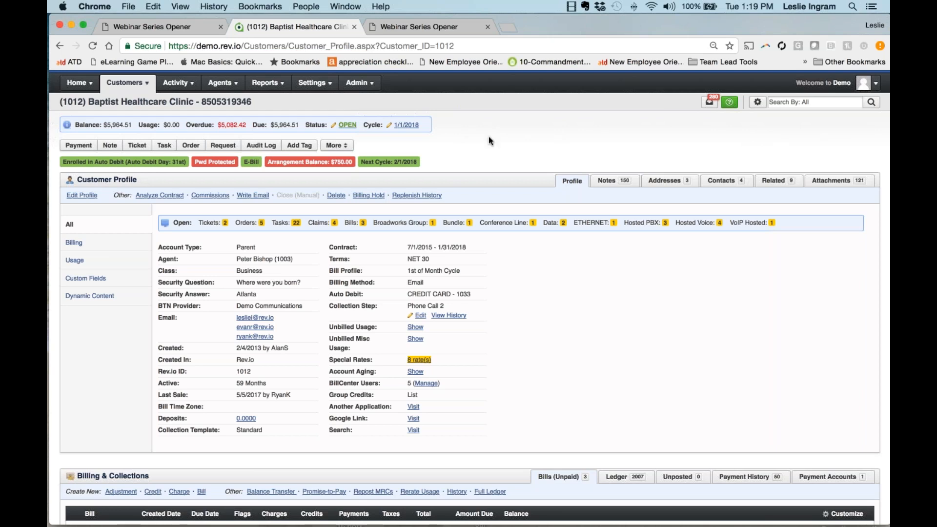
# Open the Drop Down List Editor and display the entries of the Ticket Priority field.
pyautogui.click(315, 83)
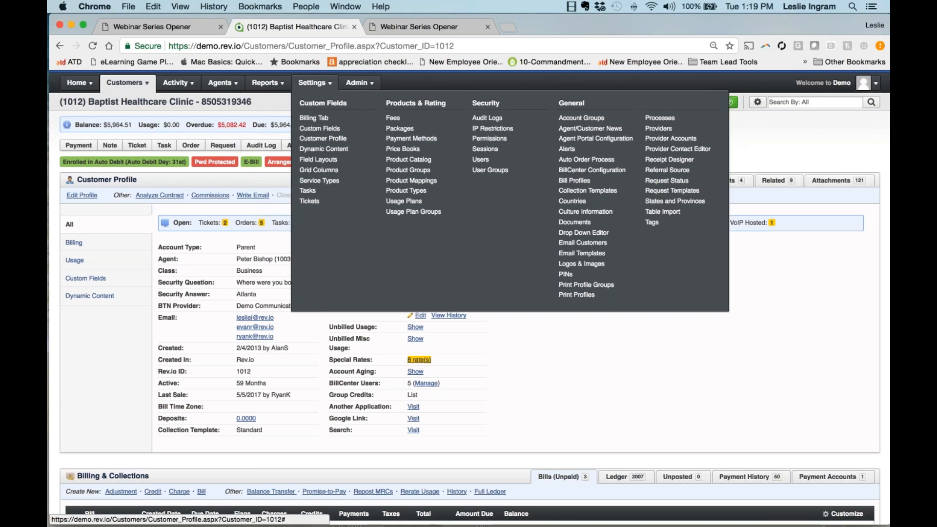
pyautogui.click(281, 81)
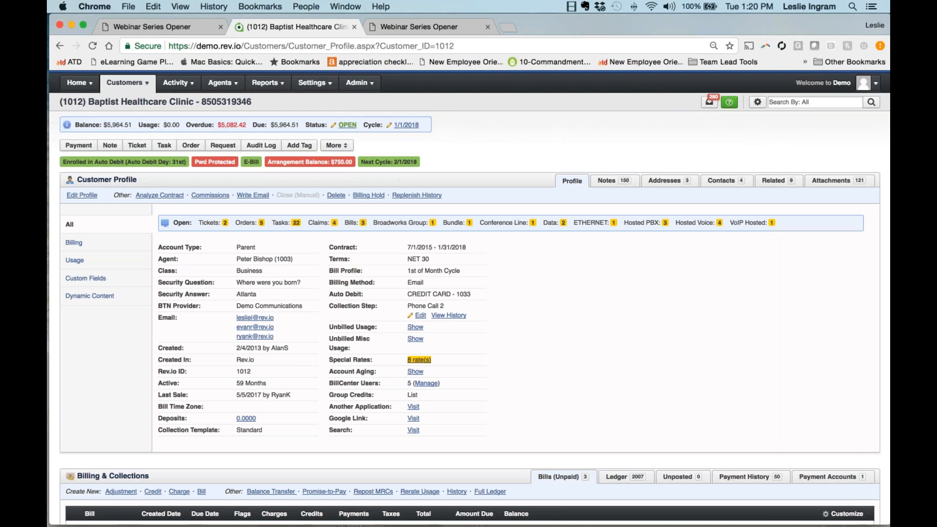
pyautogui.click(315, 83)
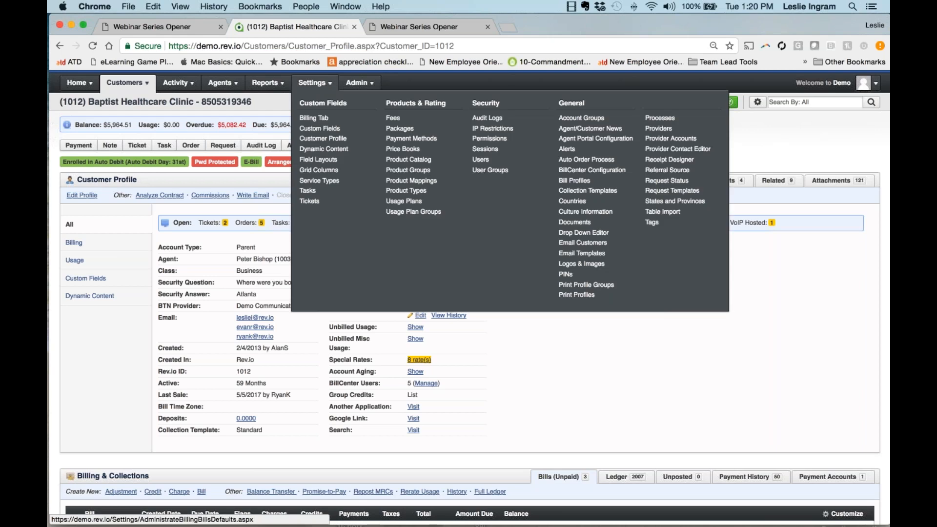
pyautogui.click(582, 233)
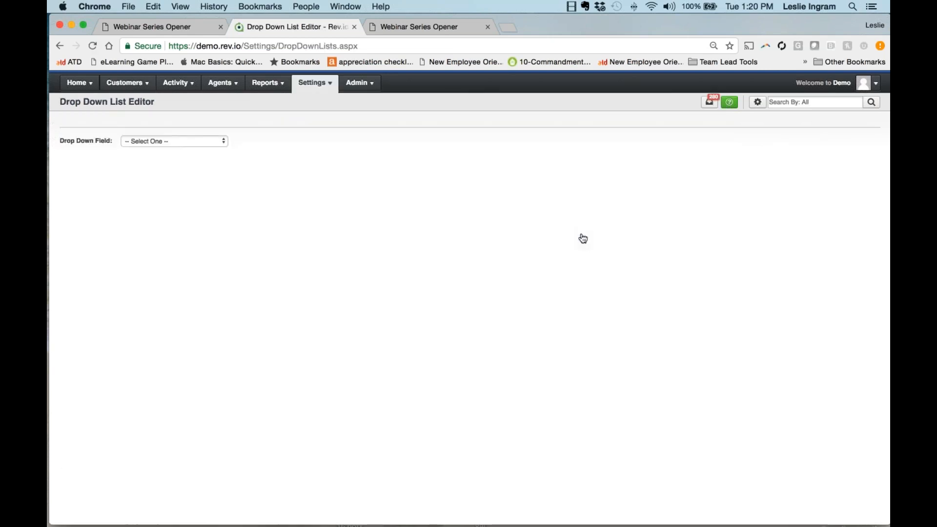
pyautogui.click(158, 143)
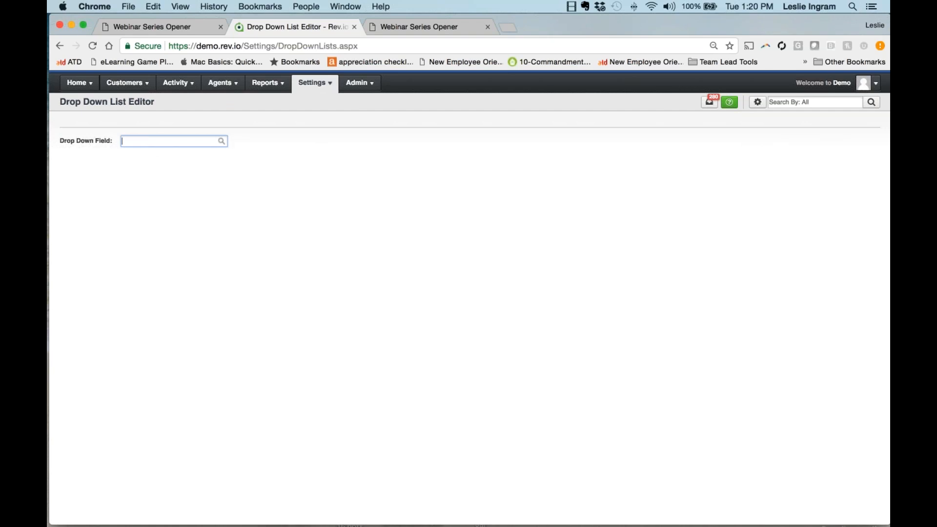
pyautogui.scroll(-15, 174, 218)
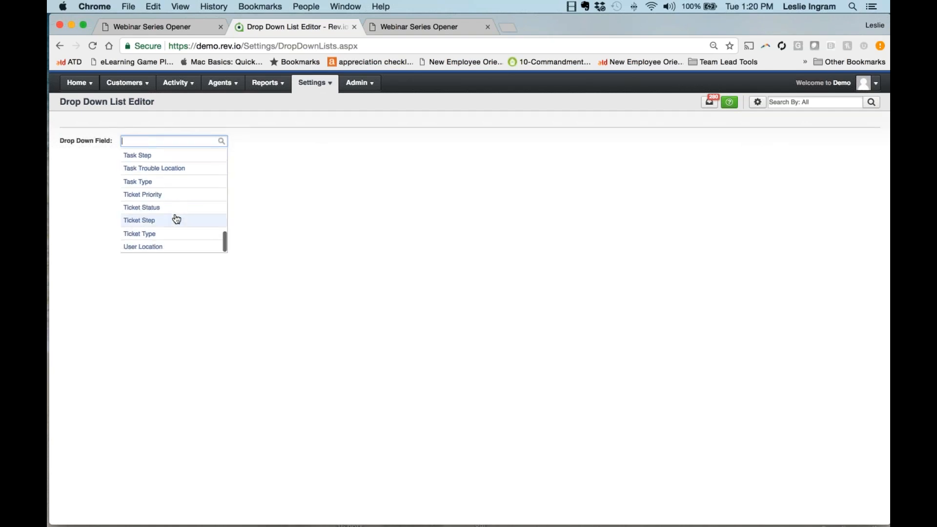
pyautogui.scroll(-1, 177, 218)
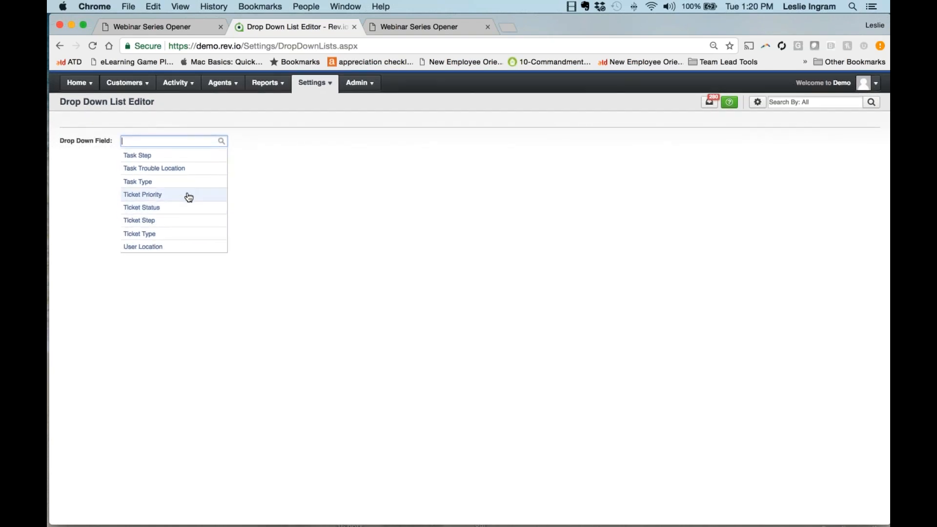
pyautogui.click(185, 194)
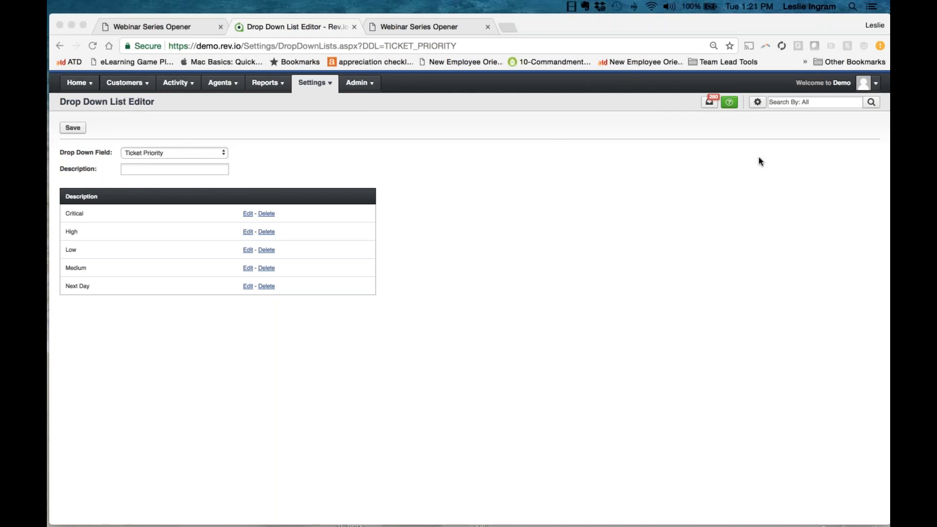
# Browse the full list of editable drop-down fields down to the ticket-related ones, keeping Ticket Priority as the selected field.
pyautogui.click(308, 90)
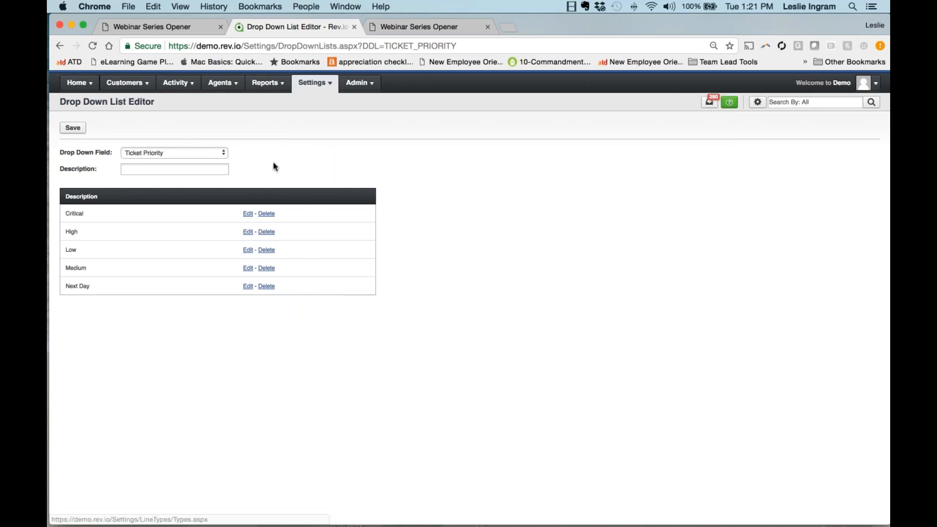
pyautogui.click(180, 153)
pyautogui.scroll(-2, 187, 190)
pyautogui.scroll(-2, 188, 192)
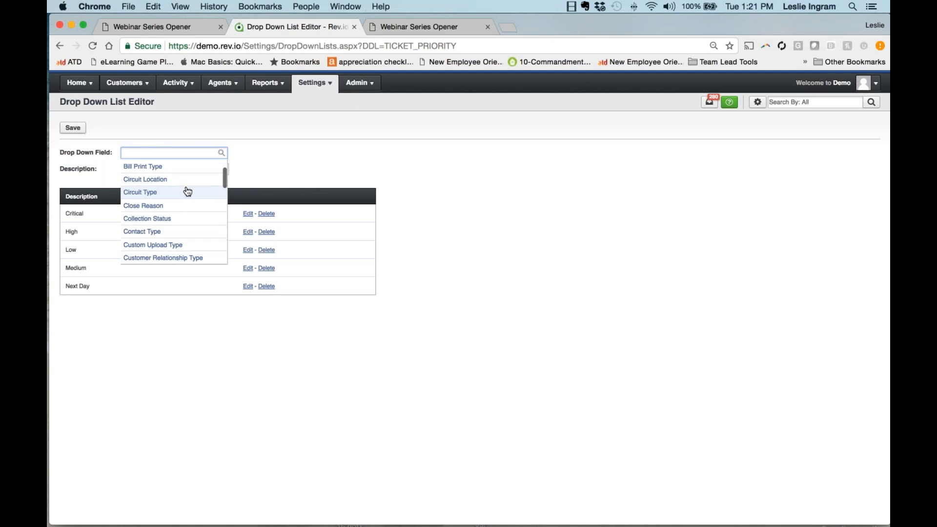
pyautogui.scroll(-1, 188, 191)
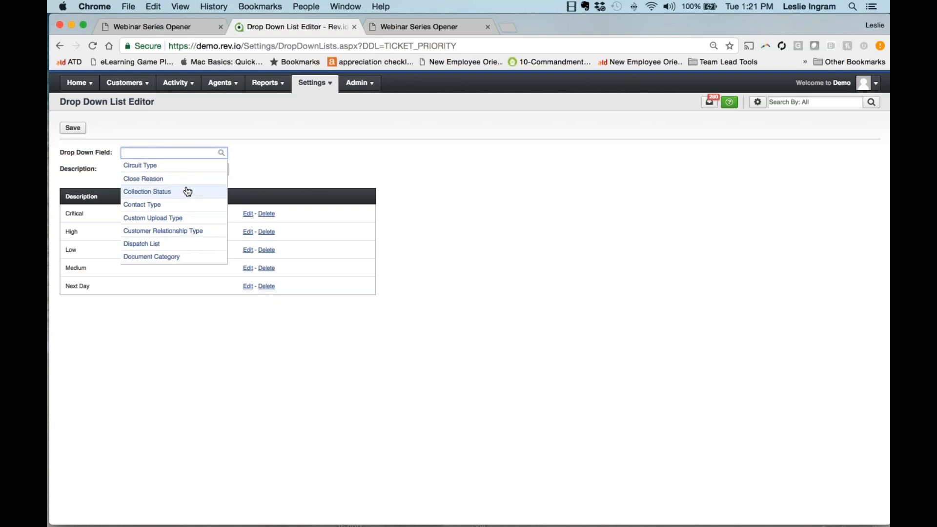
pyautogui.scroll(-5, 188, 191)
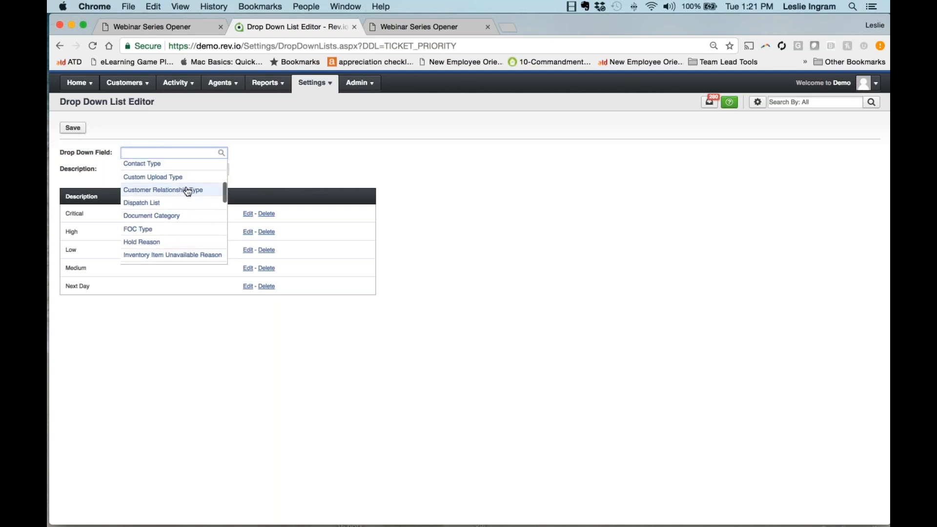
pyautogui.scroll(-5, 188, 192)
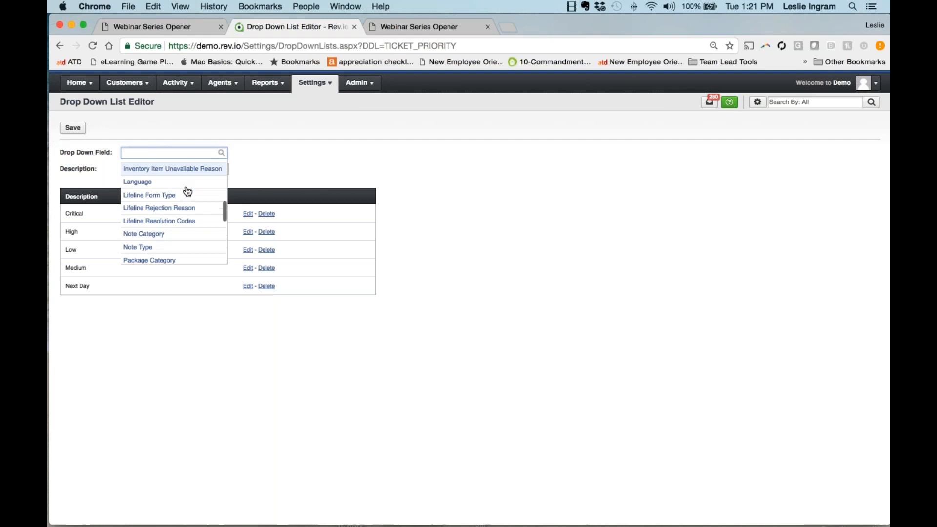
pyautogui.scroll(-15, 188, 193)
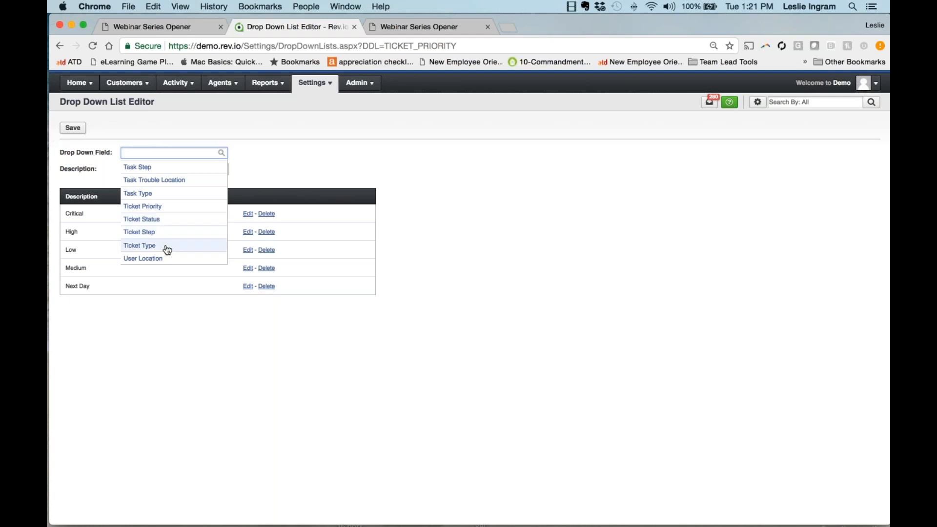
pyautogui.click(418, 183)
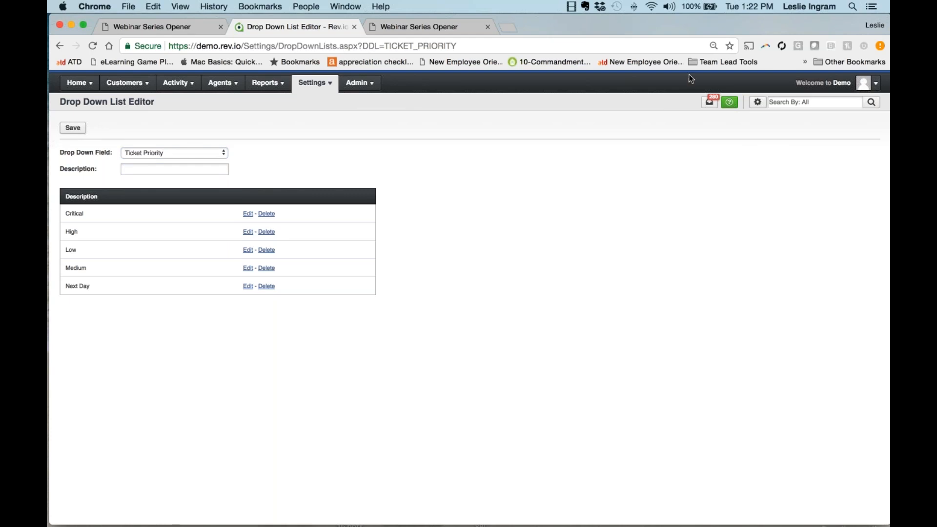
# Open the Email Templates page and look through the existing templates and their event types.
pyautogui.click(318, 85)
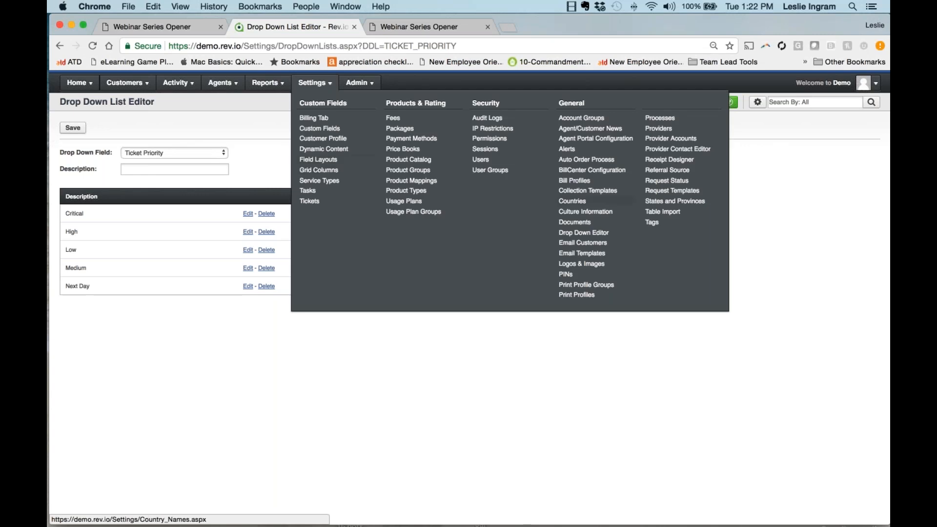
pyautogui.click(605, 256)
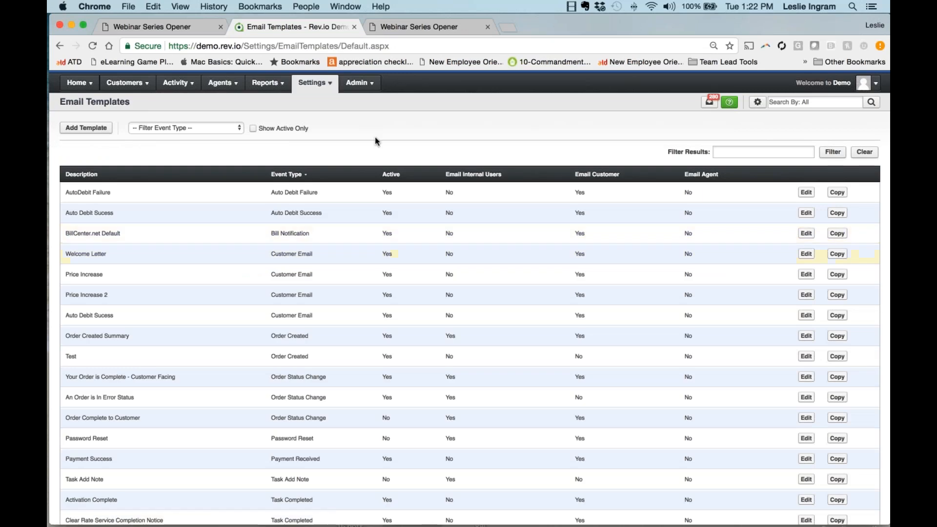
pyautogui.click(876, 83)
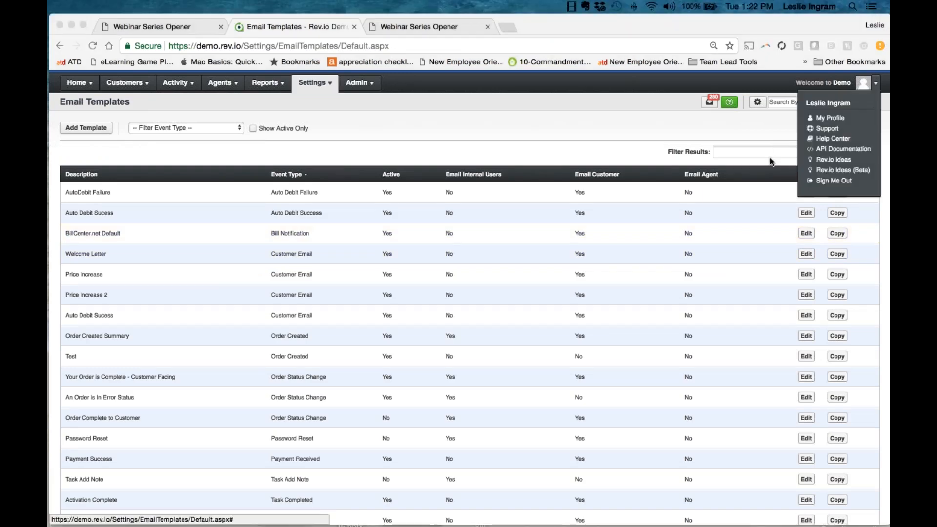
pyautogui.click(685, 74)
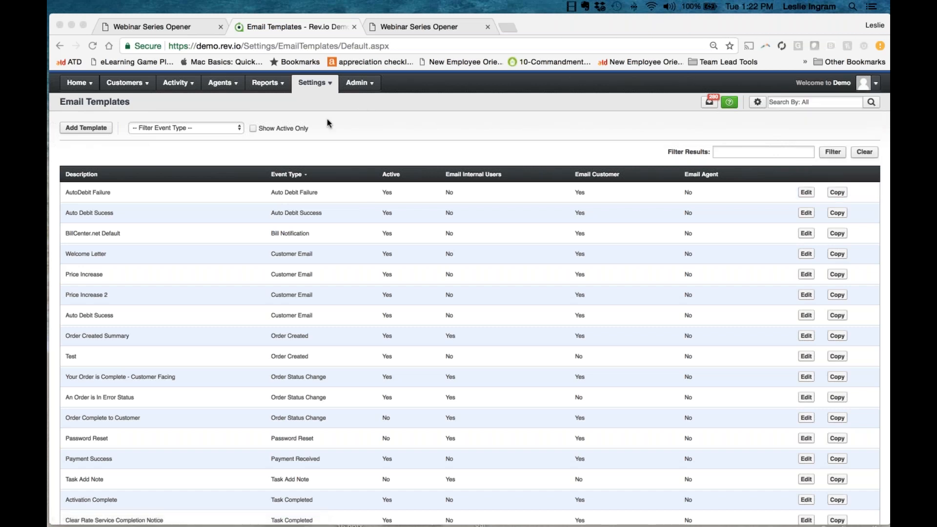
pyautogui.scroll(-5, 305, 145)
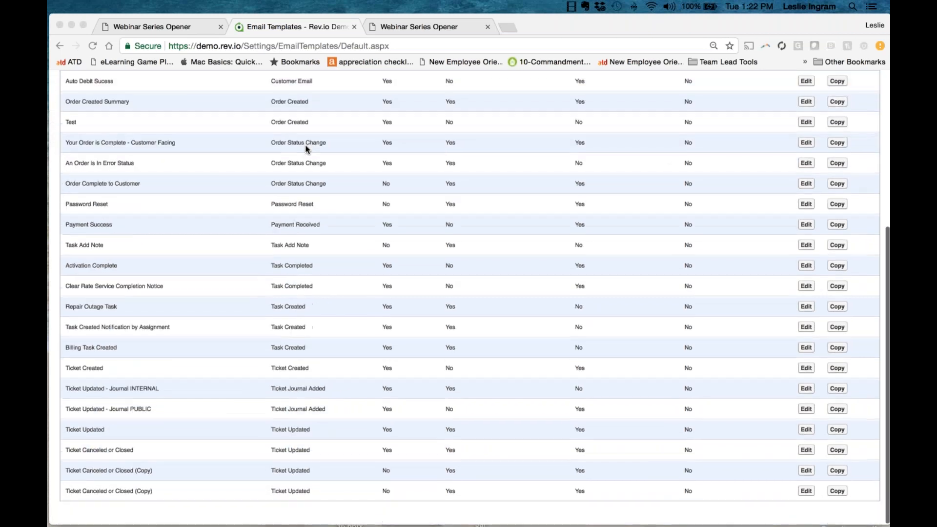
pyautogui.scroll(5, 273, 149)
# Filter the email templates by the Ticket Created event type and open the Ticket Created template for editing.
pyautogui.click(184, 136)
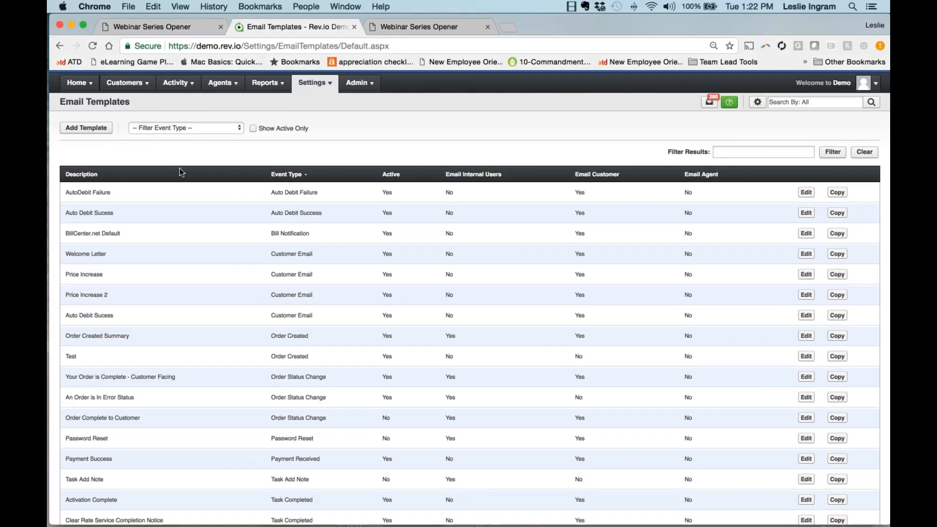
pyautogui.click(191, 127)
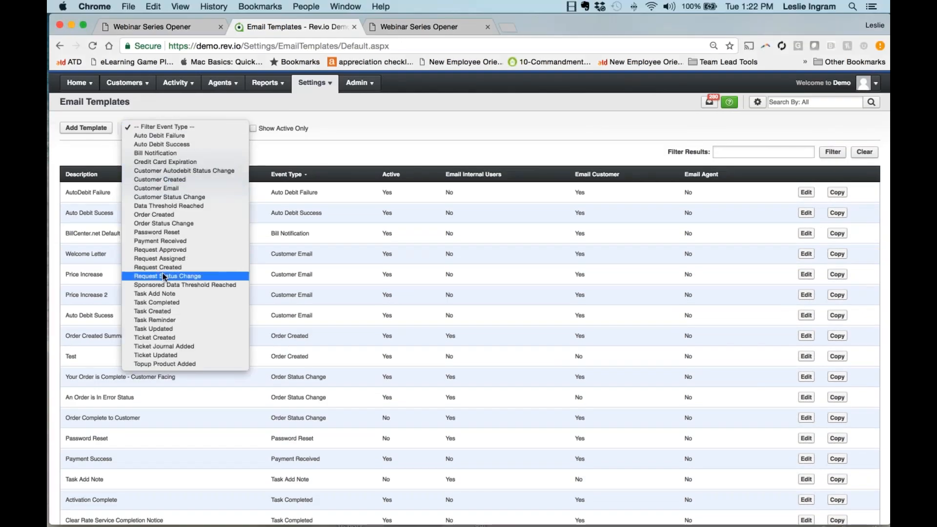
pyautogui.click(175, 338)
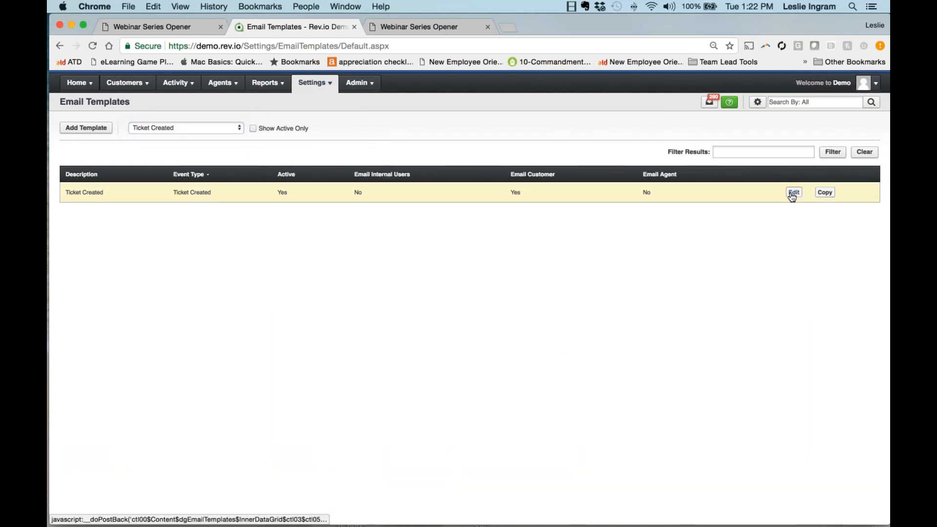
pyautogui.click(794, 193)
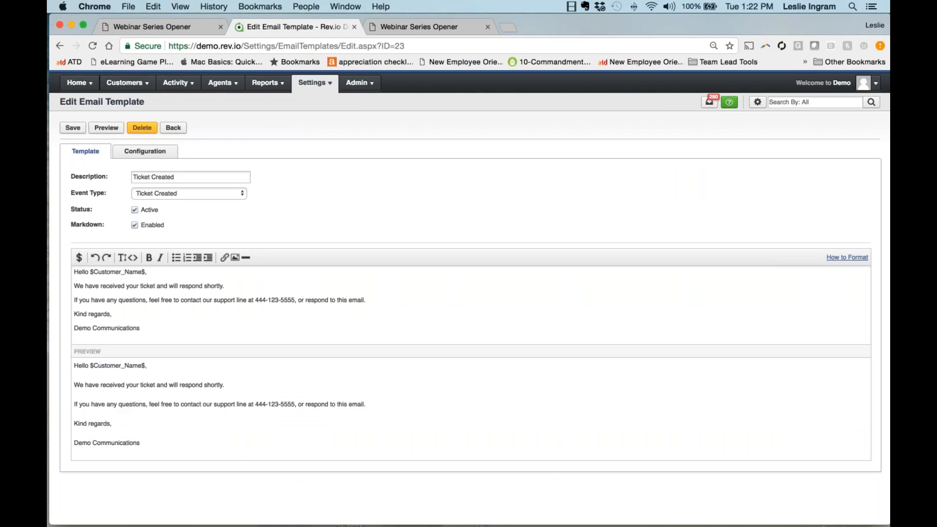
# Review the template's configuration, including sender, recipients and subject, and return to the email templates list without saving.
pyautogui.click(160, 153)
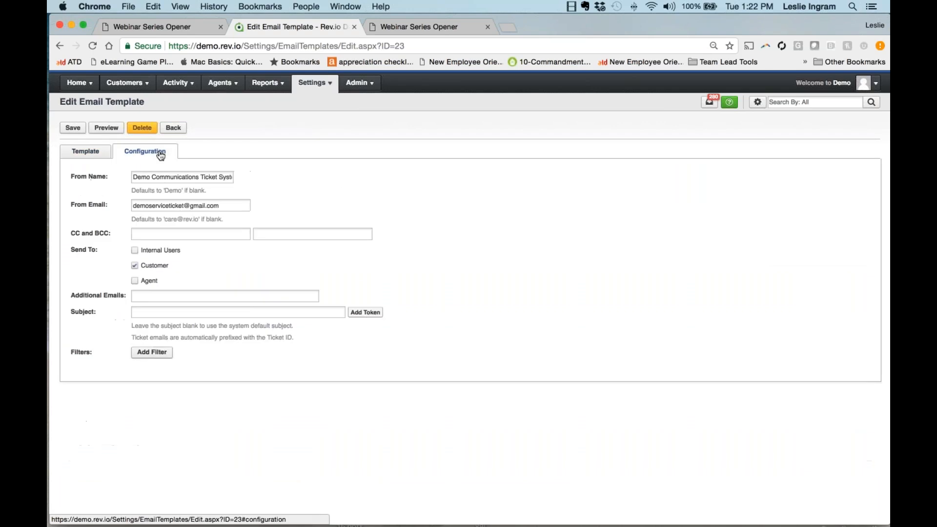
pyautogui.click(328, 314)
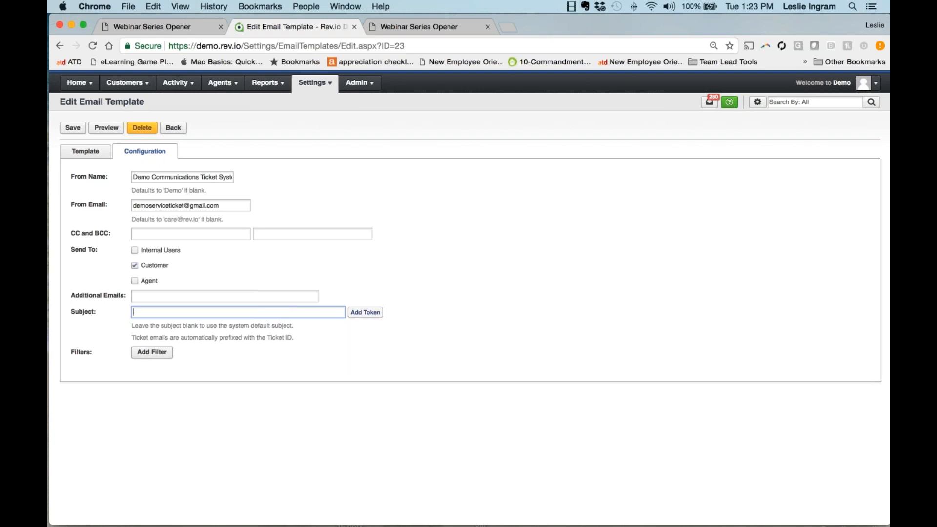
pyautogui.click(174, 128)
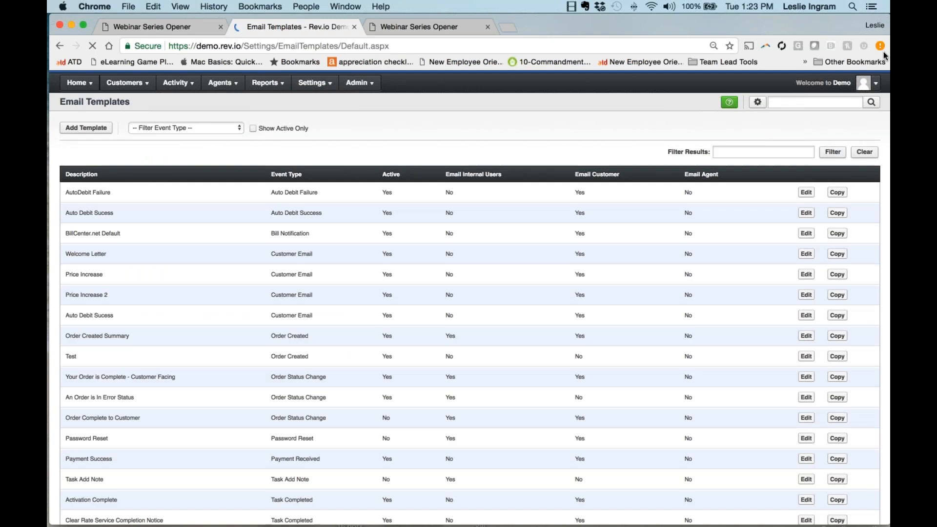
pyautogui.moveTo(879, 82)
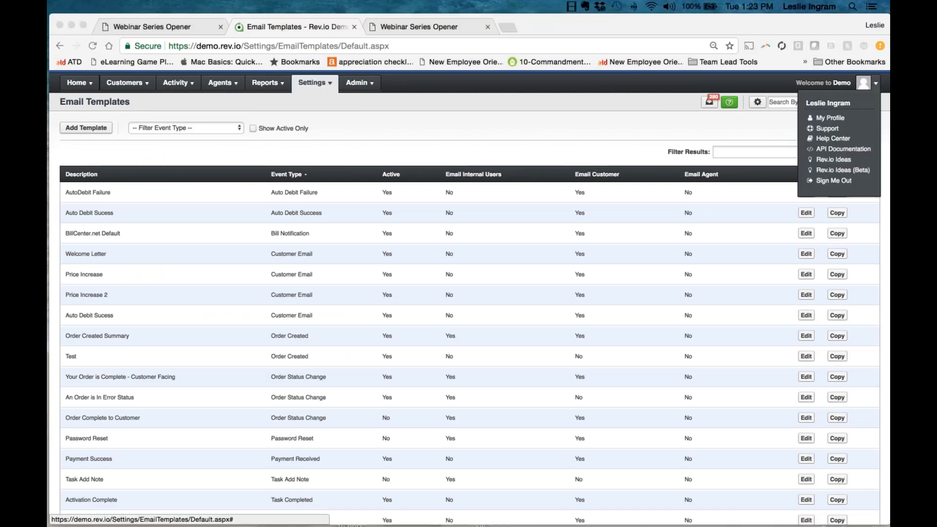
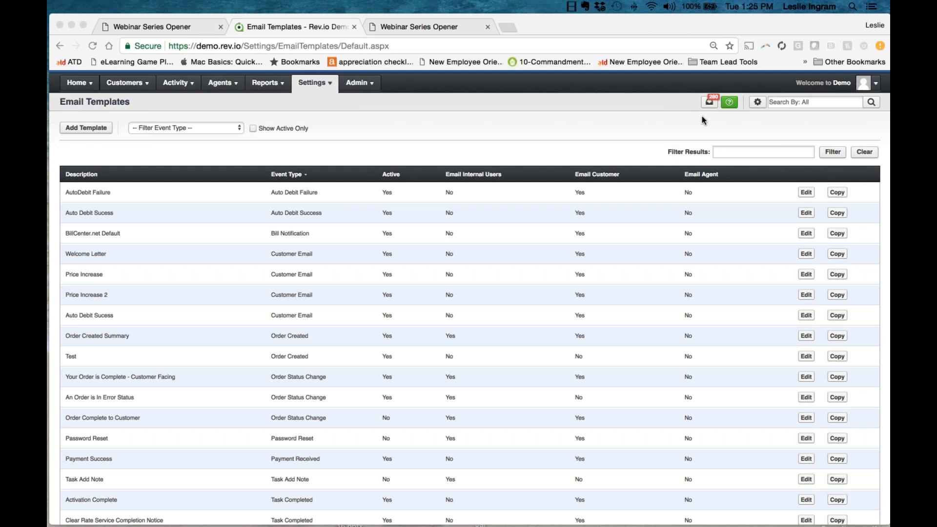
# Open the Recent Customers list and go to the parent Baptist Healthcare Clinic account's profile.
pyautogui.click(127, 86)
pyautogui.moveTo(127, 86)
pyautogui.click(122, 140)
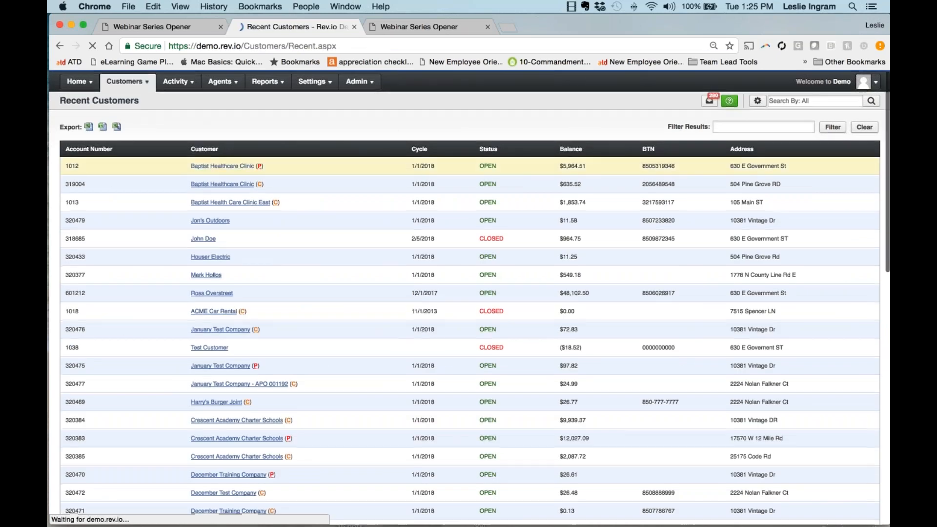
pyautogui.click(294, 168)
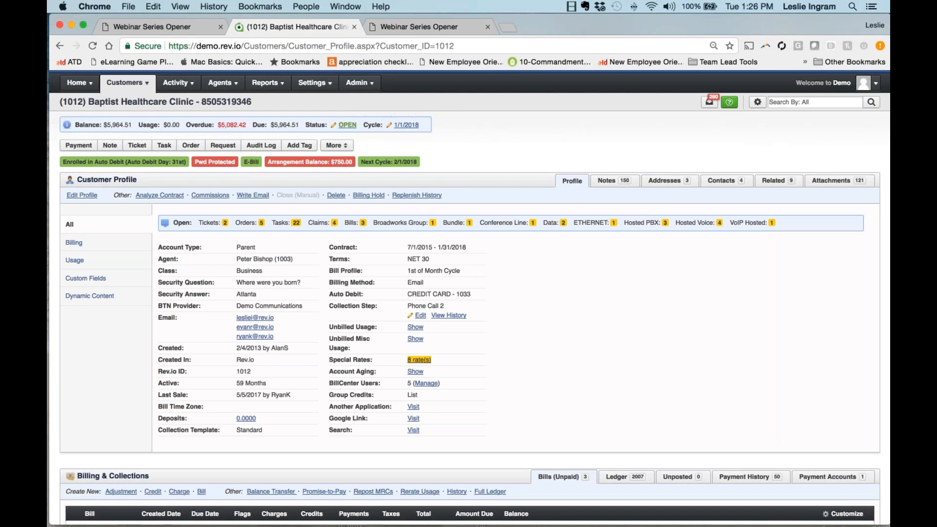
# Examine the customer's profile details, the bills under Billing & Collections, and the services under Services & Activity.
pyautogui.moveTo(309, 84)
pyautogui.scroll(-5, 472, 157)
pyautogui.scroll(-4, 472, 160)
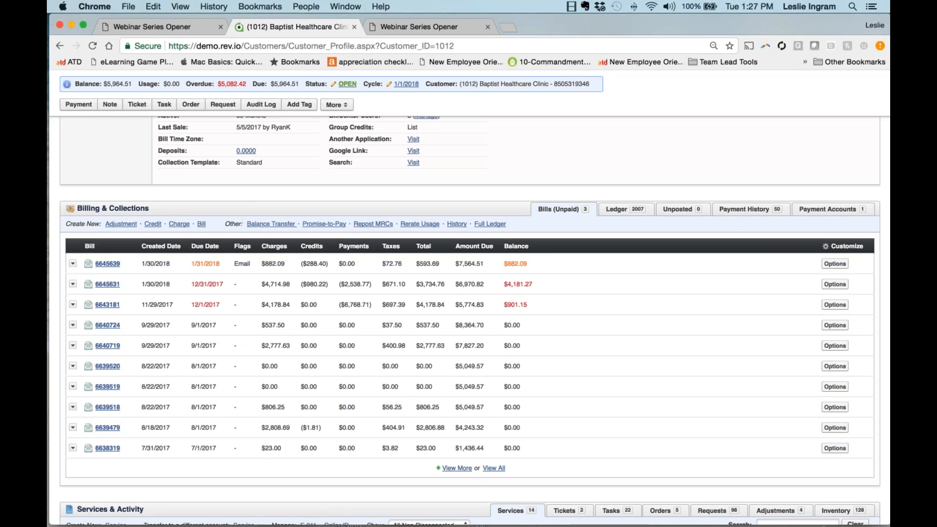
pyautogui.scroll(1, 367, 235)
pyautogui.scroll(-5, 367, 235)
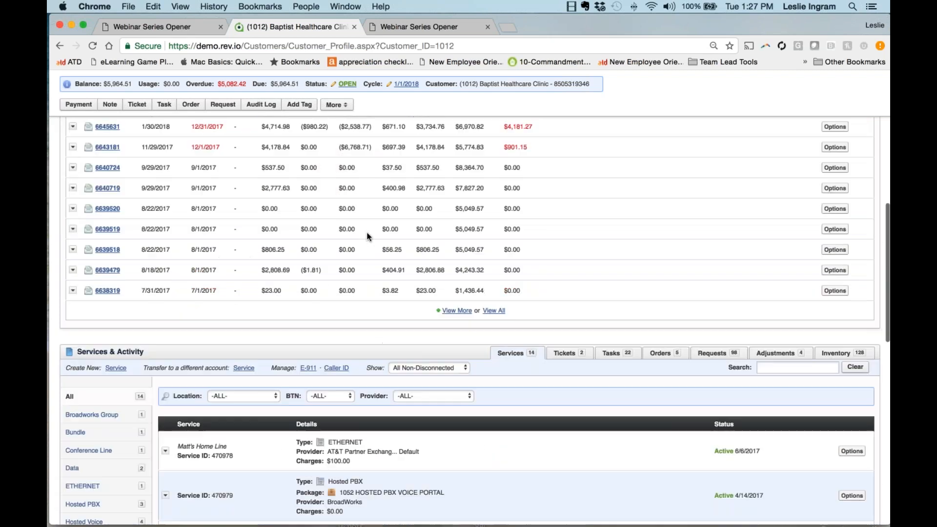
pyautogui.scroll(12, 367, 232)
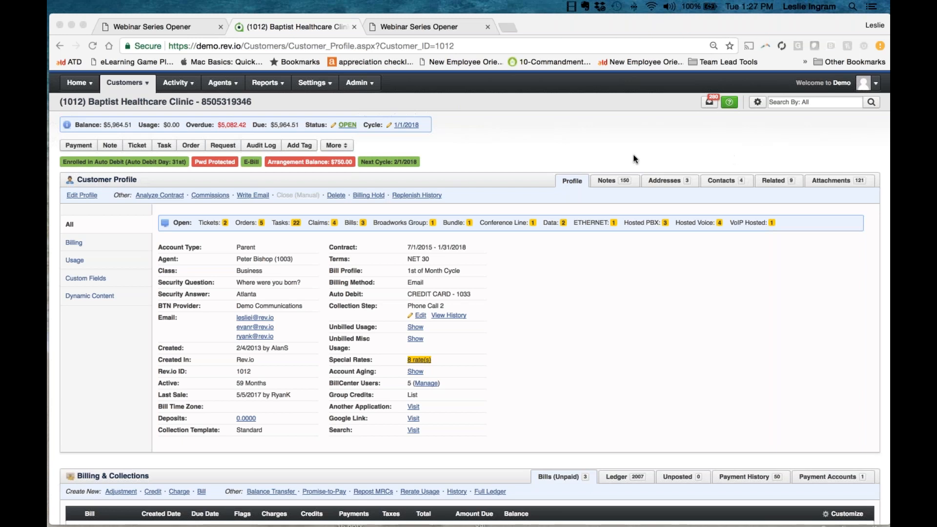
pyautogui.scroll(-20, 635, 158)
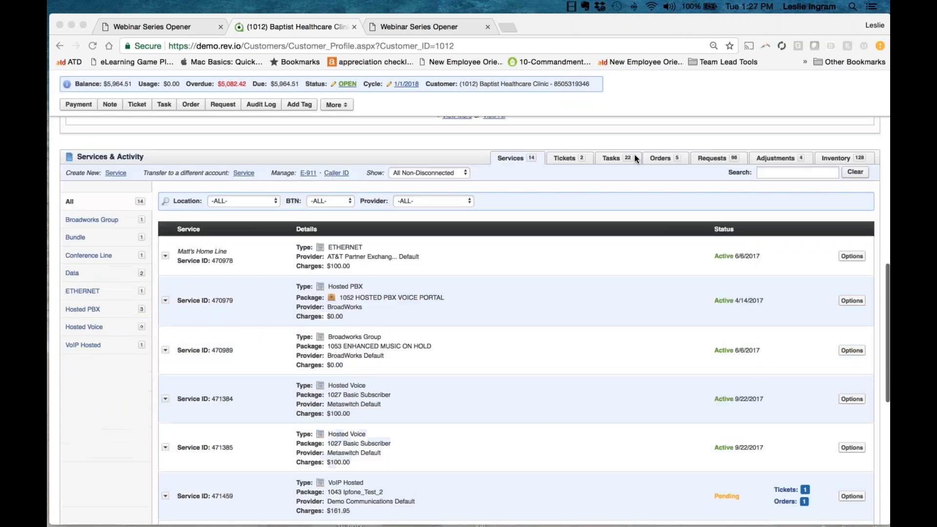
pyautogui.scroll(20, 635, 154)
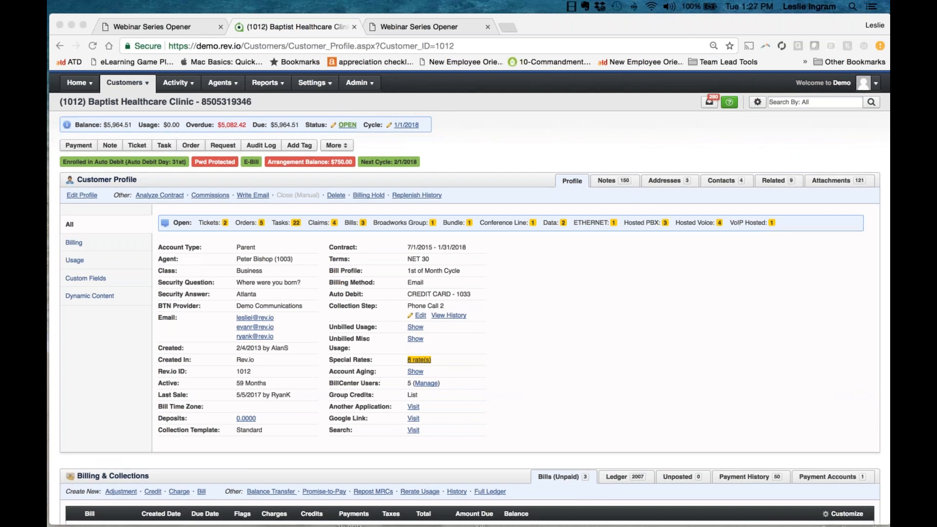
pyautogui.scroll(-3, 462, 227)
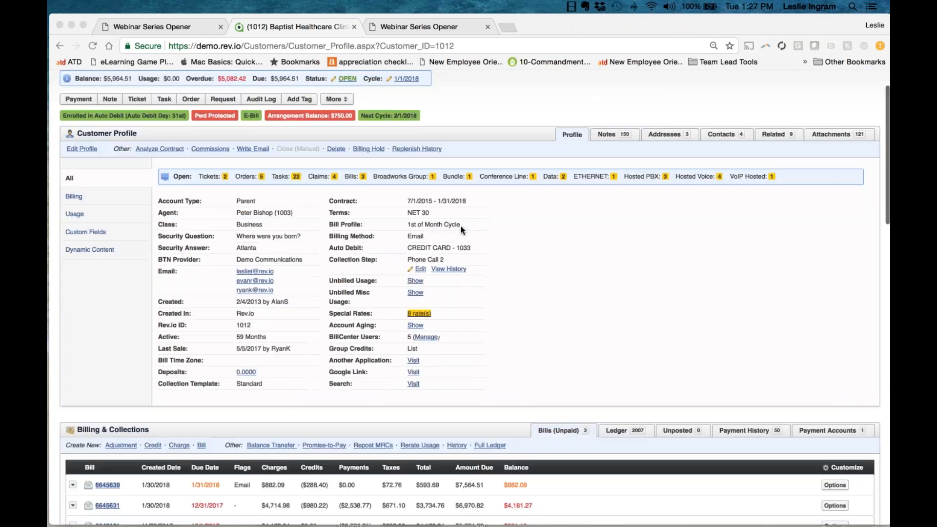
pyautogui.scroll(-2, 462, 230)
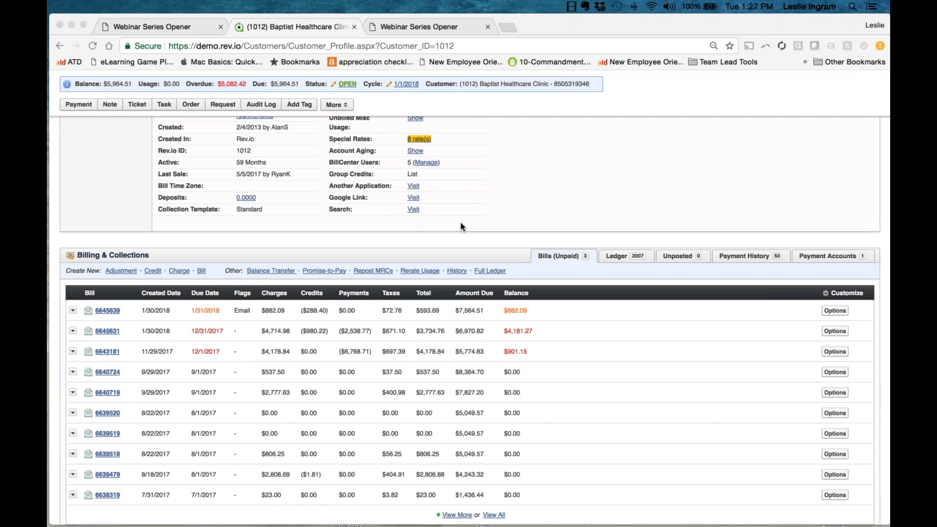
pyautogui.scroll(2, 240, 213)
pyautogui.scroll(2, 240, 212)
pyautogui.scroll(-4, 240, 212)
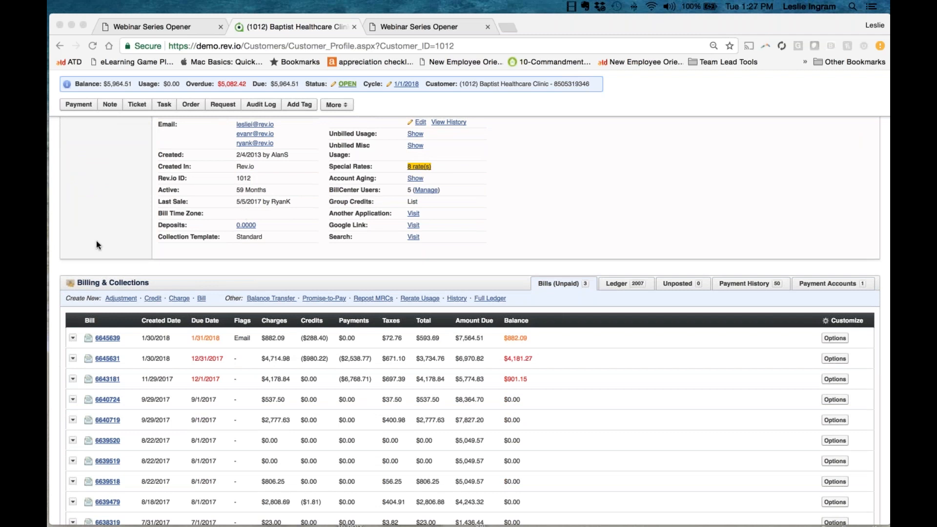
# Start a new credit for the Baptist Healthcare Clinic account and check the provider and product type filters without choosing any.
pyautogui.scroll(-3, 149, 264)
pyautogui.scroll(-1, 148, 265)
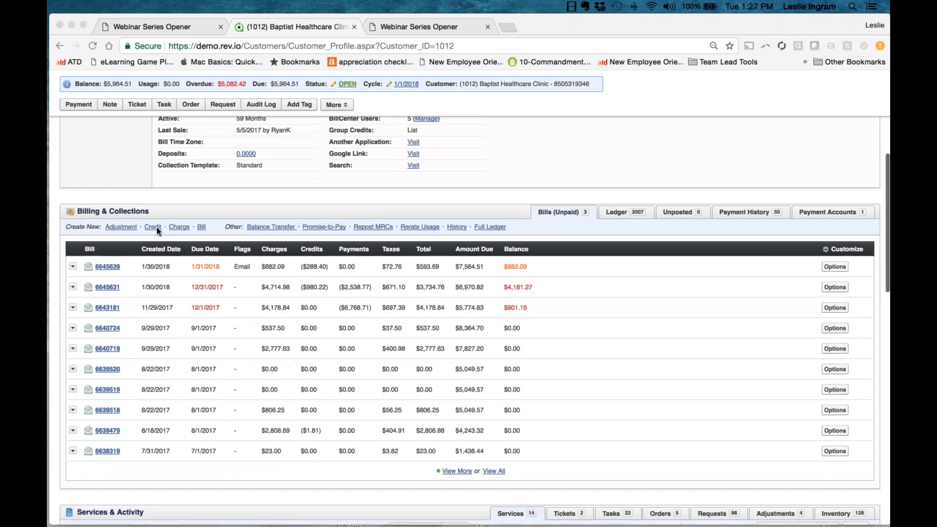
pyautogui.click(152, 227)
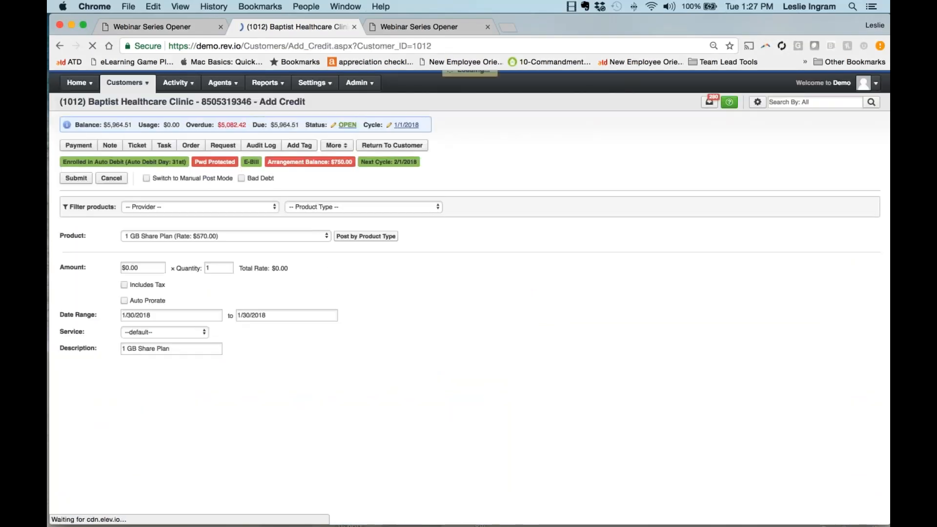
pyautogui.click(275, 207)
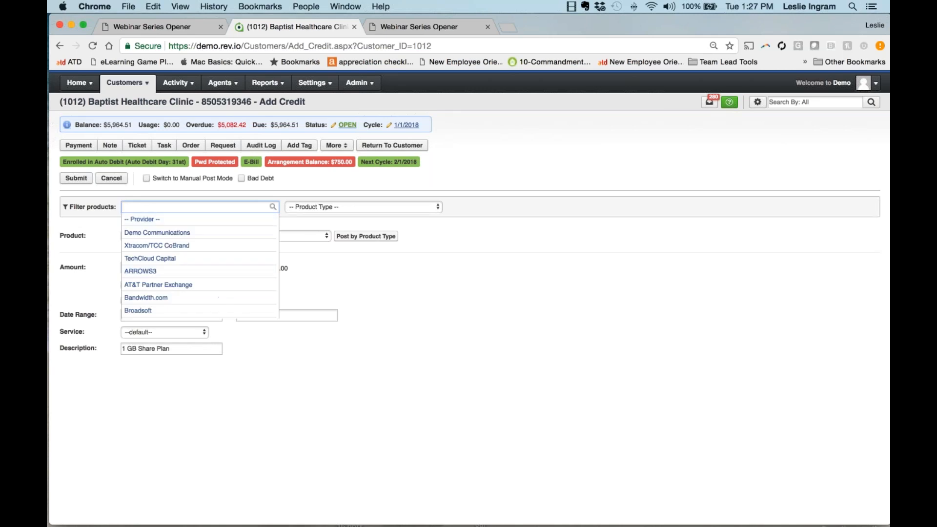
pyautogui.click(536, 235)
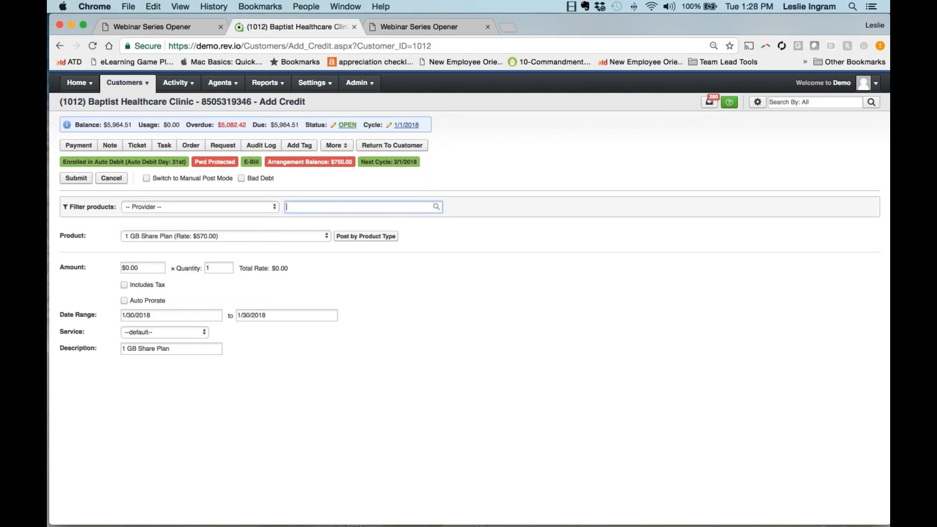
pyautogui.click(403, 208)
pyautogui.click(521, 280)
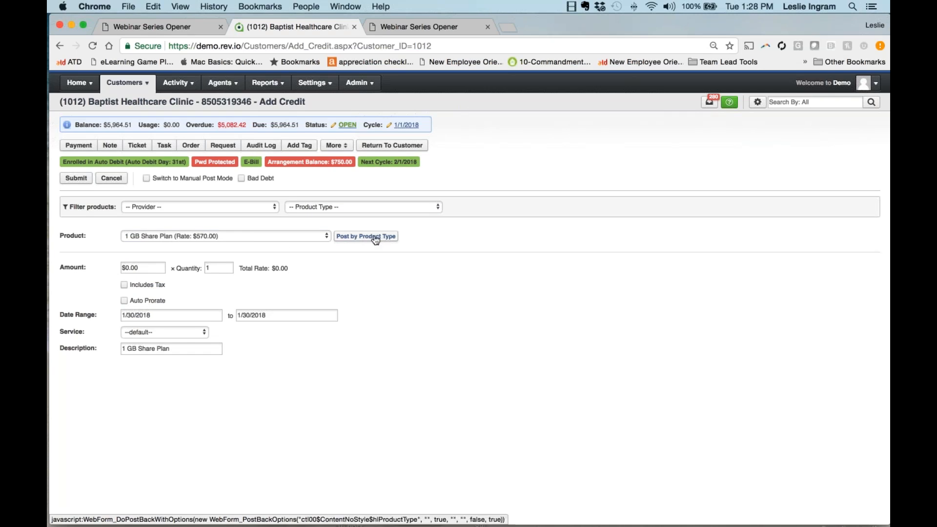
# Check the product choice on the credit form, keep 1 GB Share Plan, and cancel the credit without submitting.
pyautogui.click(206, 236)
pyautogui.click(195, 247)
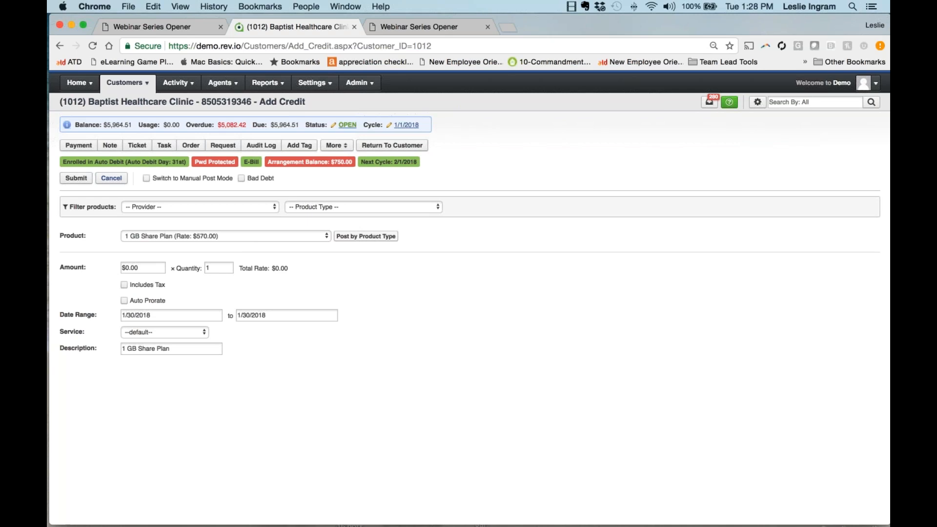
pyautogui.click(112, 177)
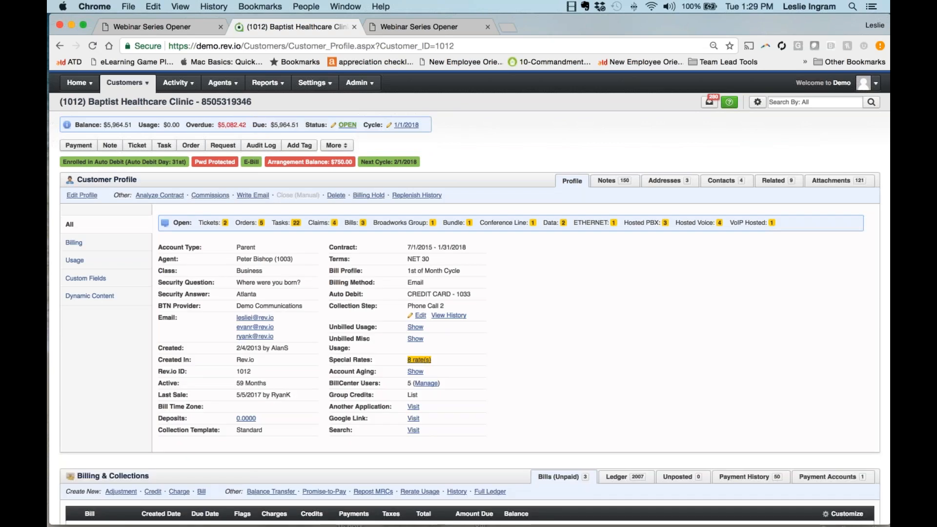
# Open the agent portal at demo.agentclick.com in a new browser tab.
pyautogui.click(876, 83)
pyautogui.click(786, 145)
pyautogui.click(507, 27)
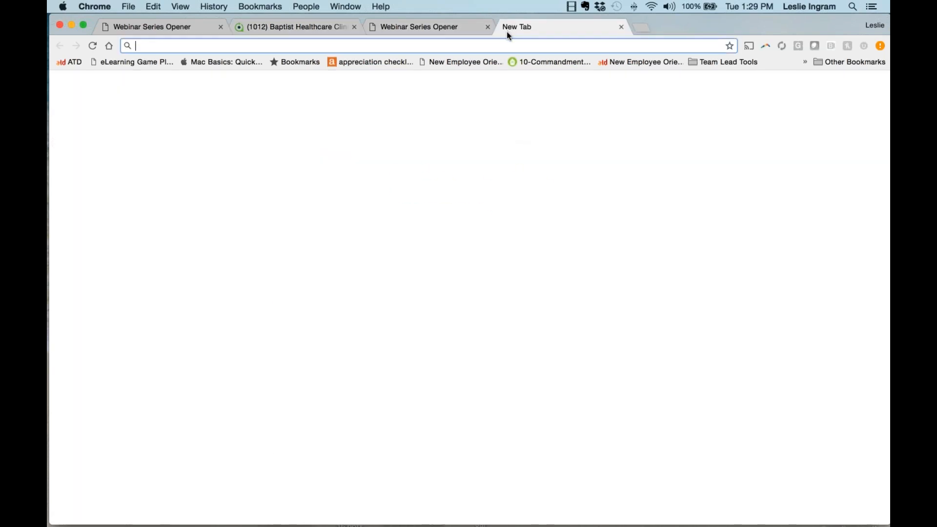
pyautogui.write('demo.')
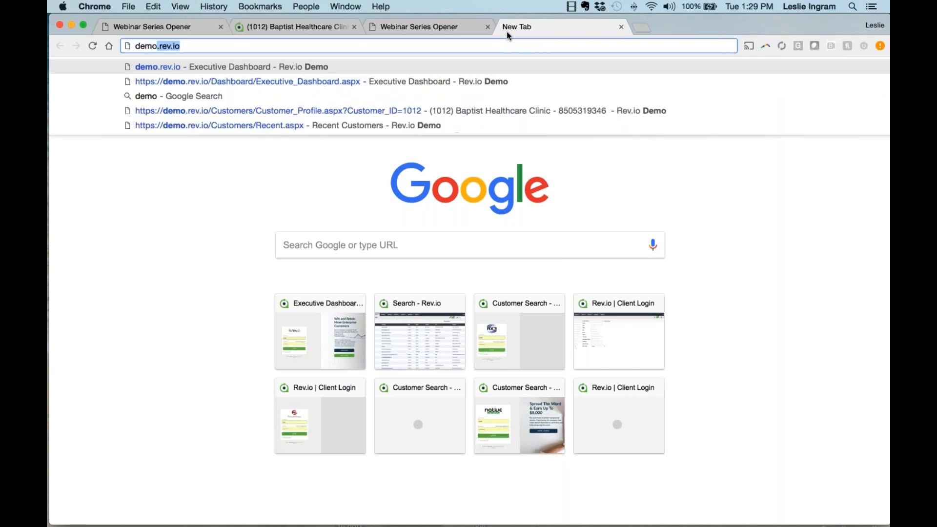
pyautogui.write('agentclick')
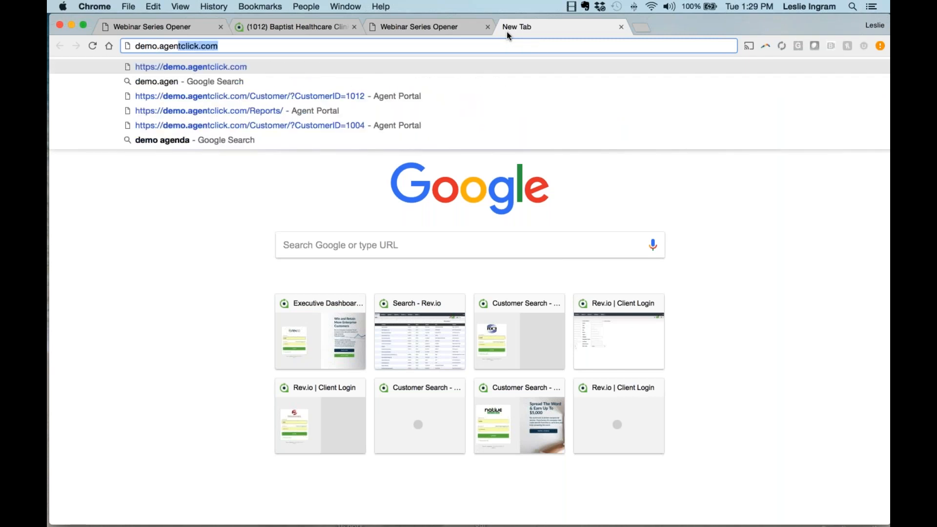
pyautogui.press('Return')
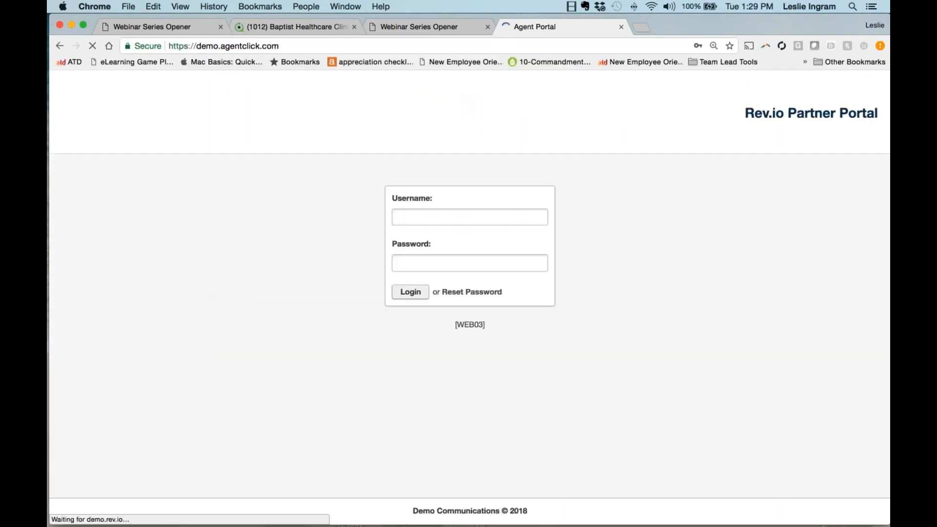
# Log in to the Rev.io Partner Portal, re-entering the account password, and update the password saved in the browser.
pyautogui.click(420, 295)
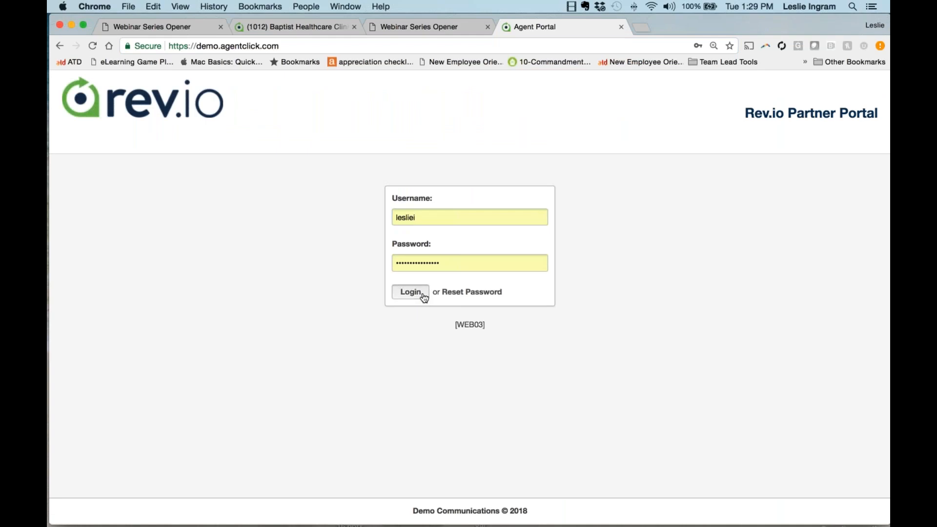
pyautogui.press('Tab')
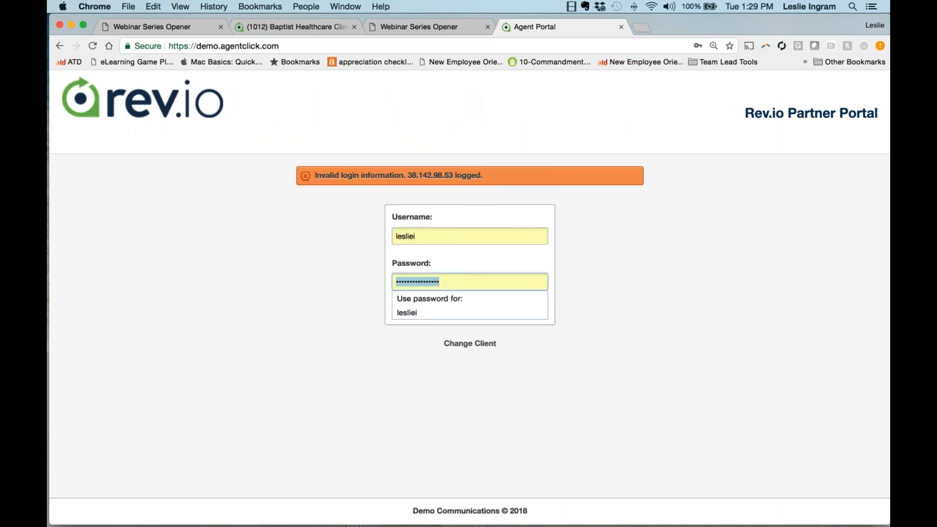
pyautogui.press('BackSpace')
pyautogui.write('••••••••••••')
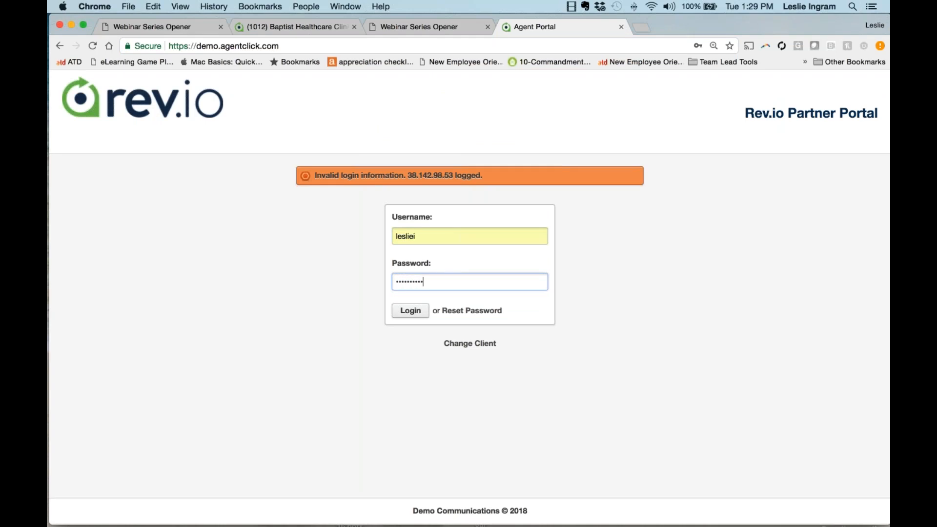
pyautogui.write('•••')
pyautogui.press('Return')
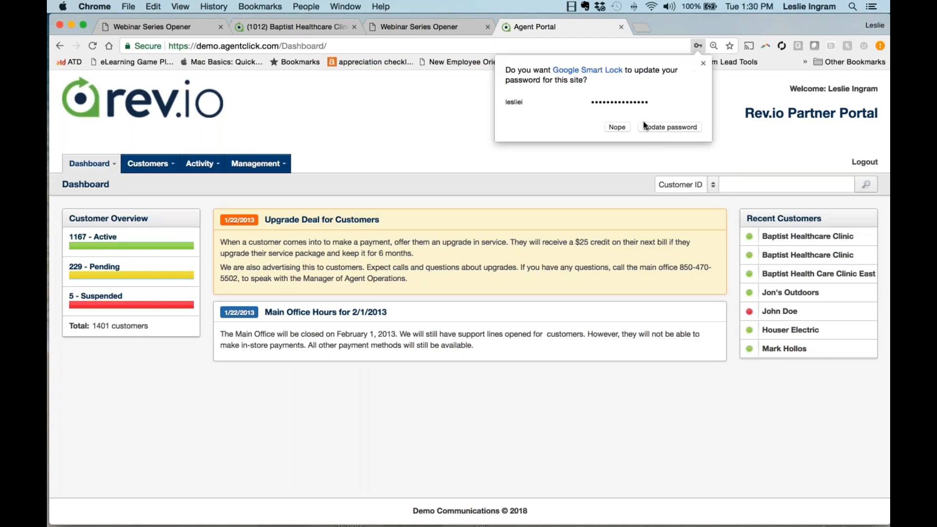
pyautogui.click(652, 126)
# Switch back to the Rev.io billing system and open the Rev.io Partner Portal's agent portal configuration for editing.
pyautogui.click(151, 167)
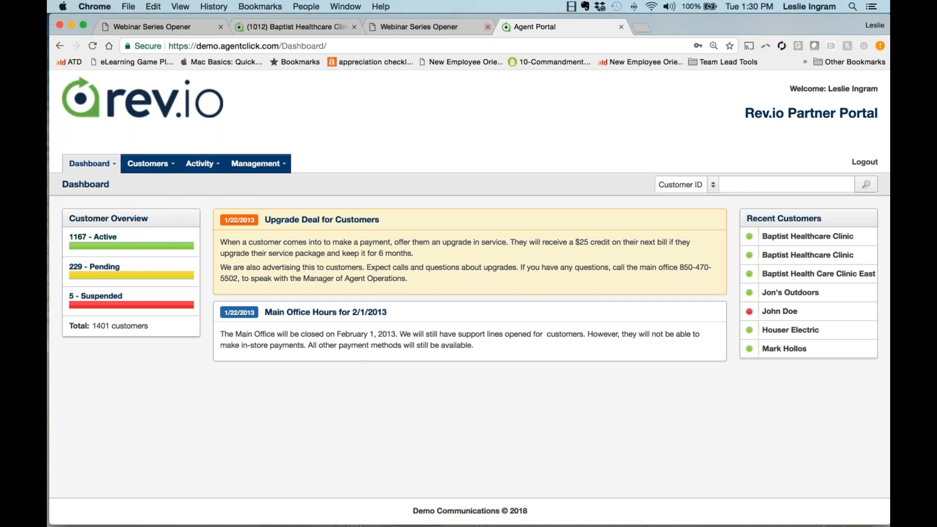
pyautogui.click(304, 28)
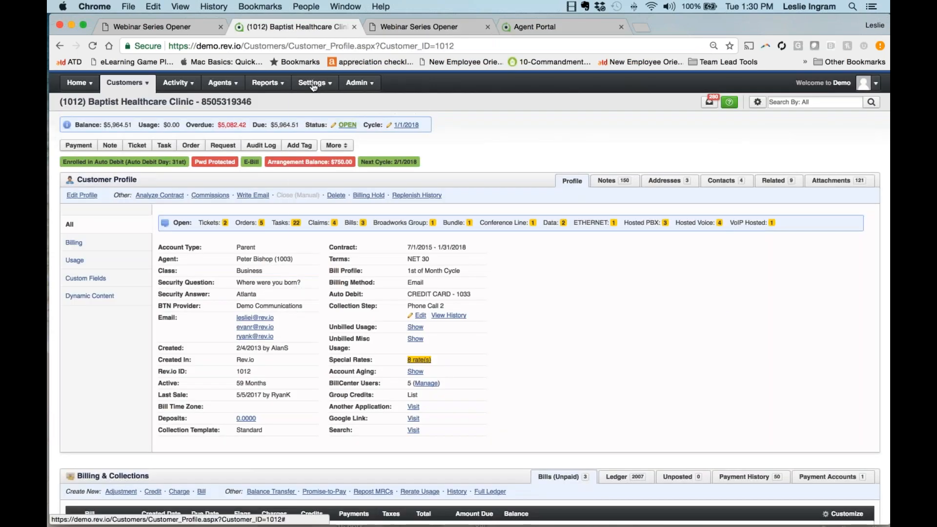
pyautogui.moveTo(314, 87)
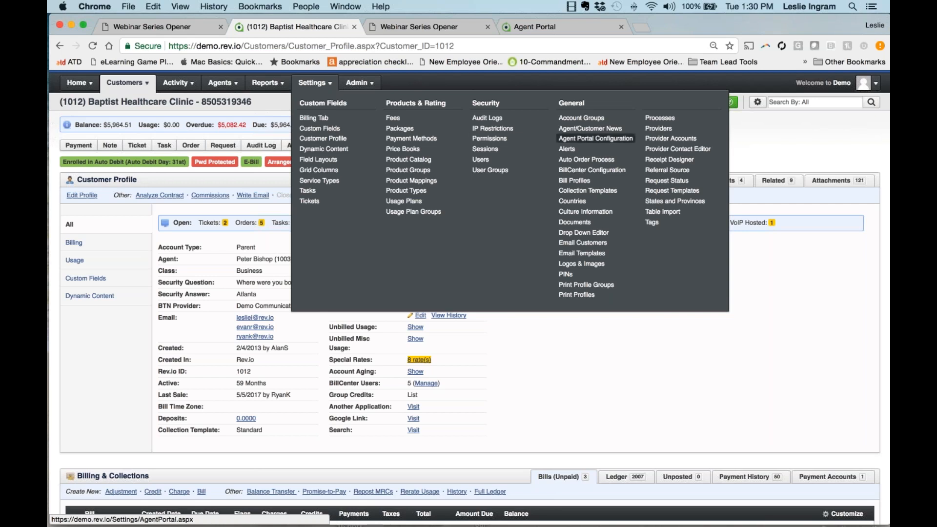
pyautogui.click(596, 139)
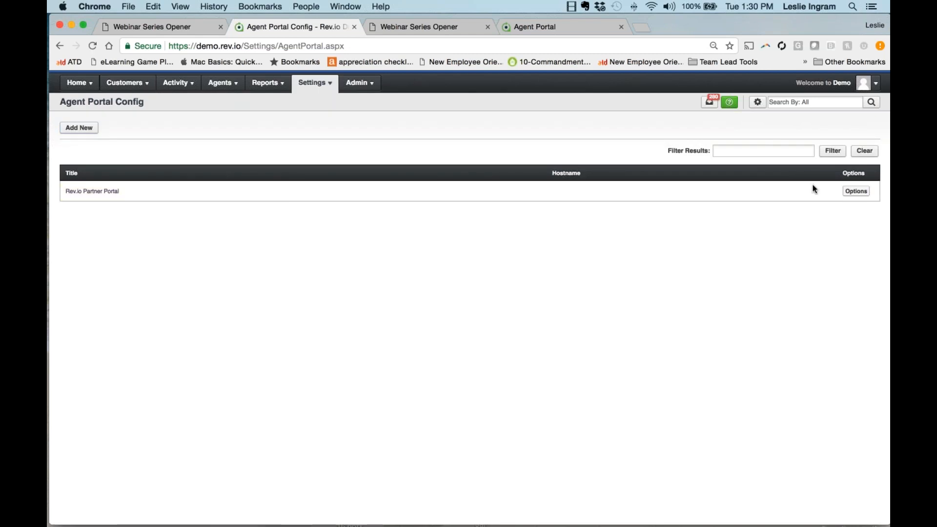
pyautogui.click(843, 192)
pyautogui.click(800, 204)
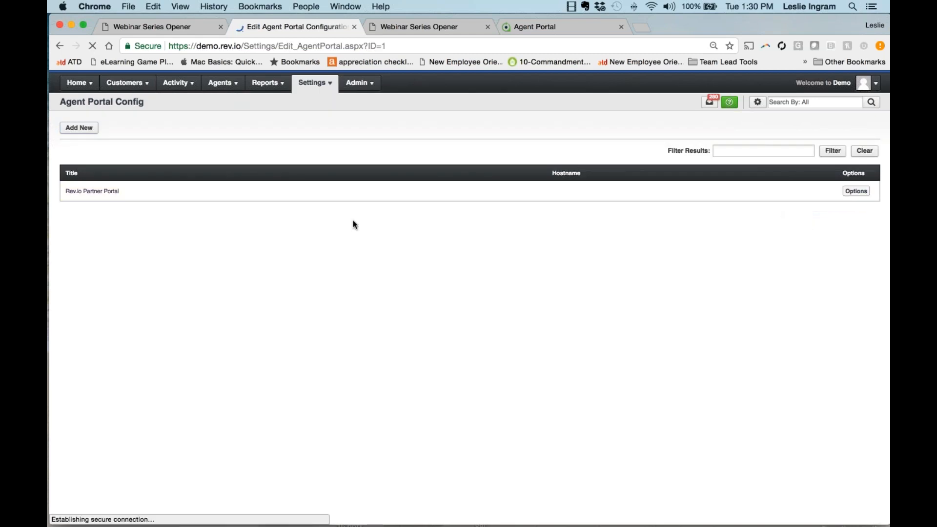
# Enable the Create Customer menu option for the agent portal, save the configuration, and check the Customers options in the portal.
pyautogui.click(209, 154)
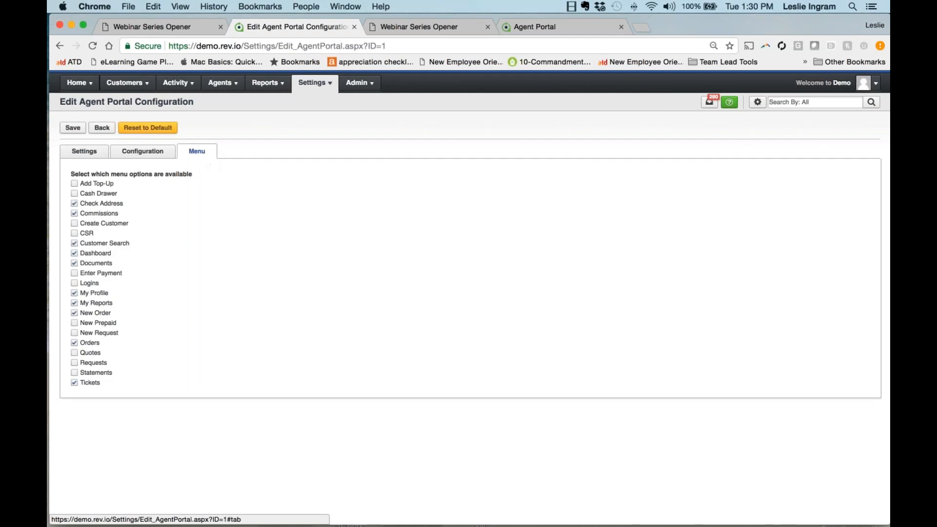
pyautogui.click(98, 226)
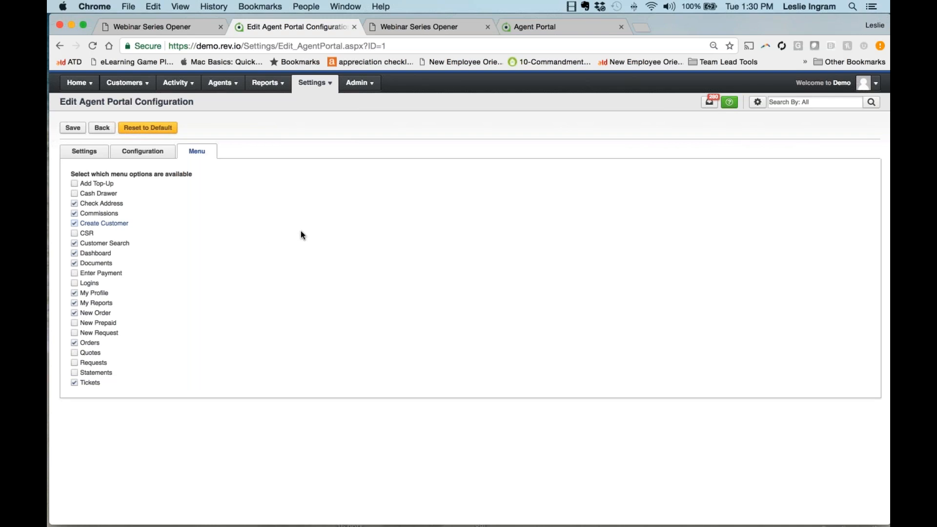
pyautogui.click(72, 128)
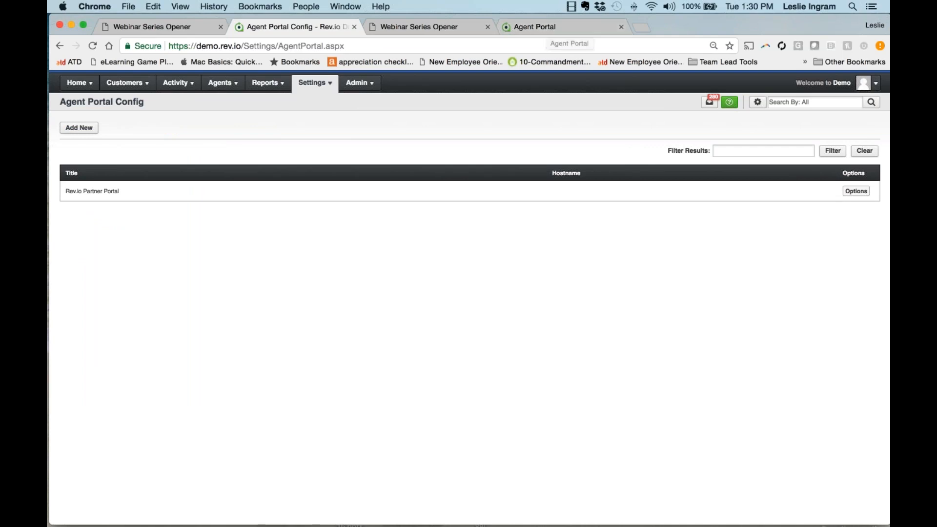
pyautogui.click(529, 27)
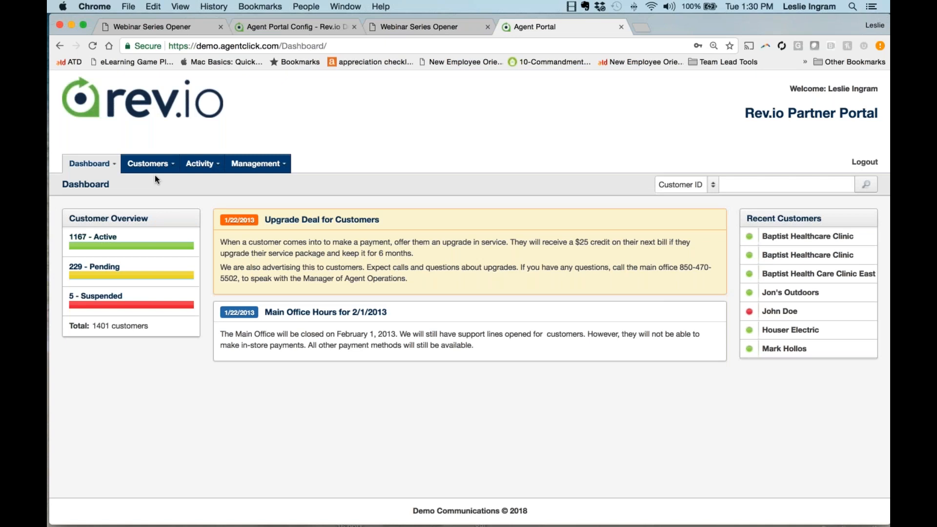
pyautogui.click(148, 164)
# Return to the Rev.io billing system, open the form for creating a new customer, and examine its Customer Information fields.
pyautogui.click(285, 25)
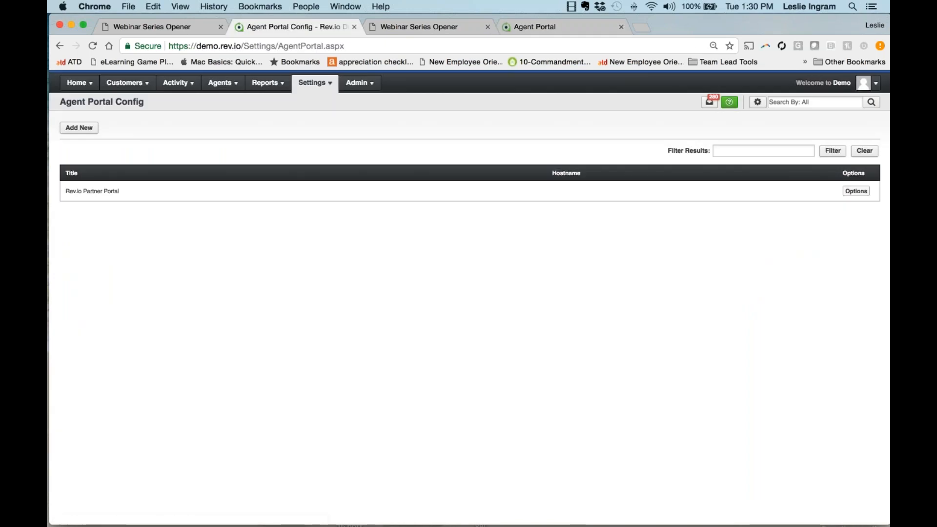
pyautogui.moveTo(126, 82)
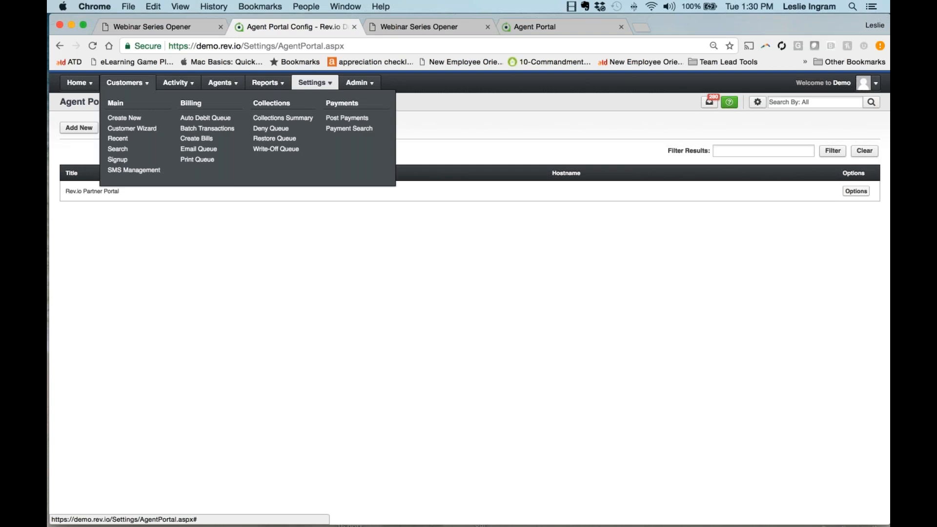
pyautogui.click(124, 118)
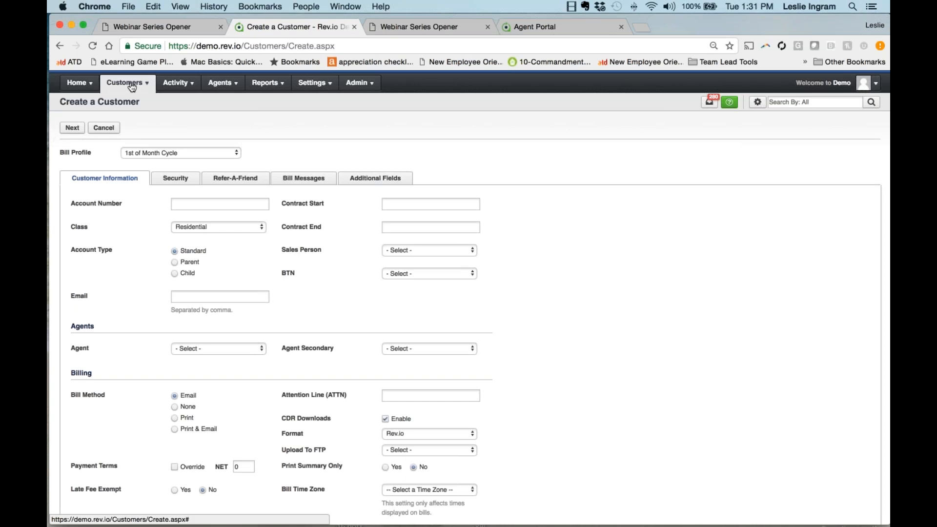
pyautogui.moveTo(132, 87)
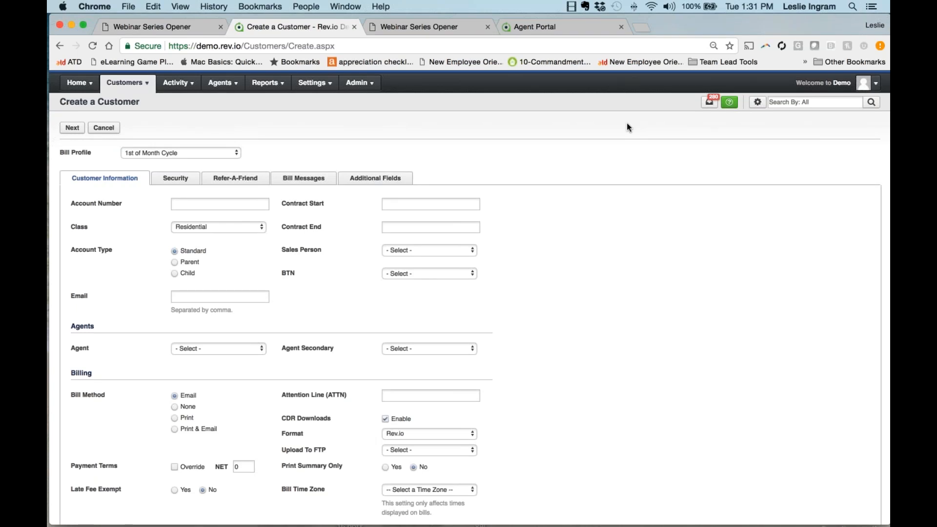
pyautogui.scroll(-1, 628, 127)
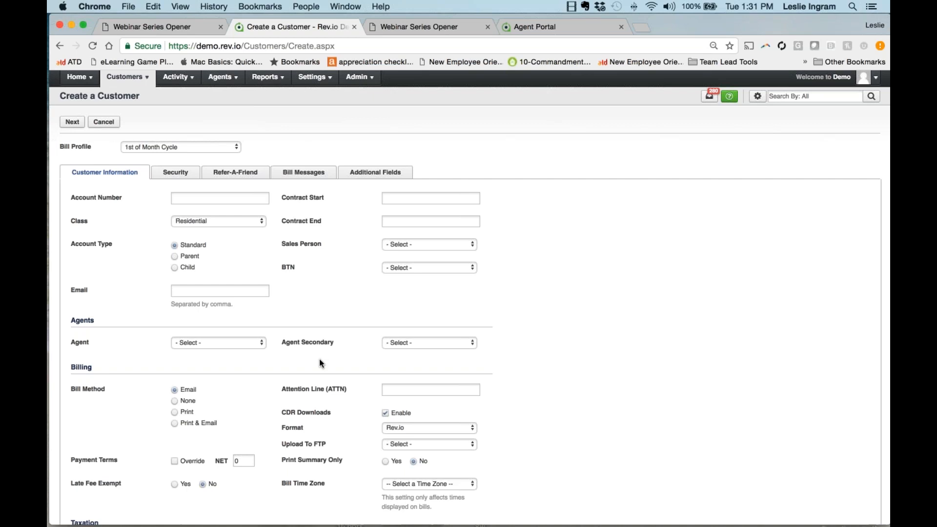
pyautogui.scroll(1, 371, 362)
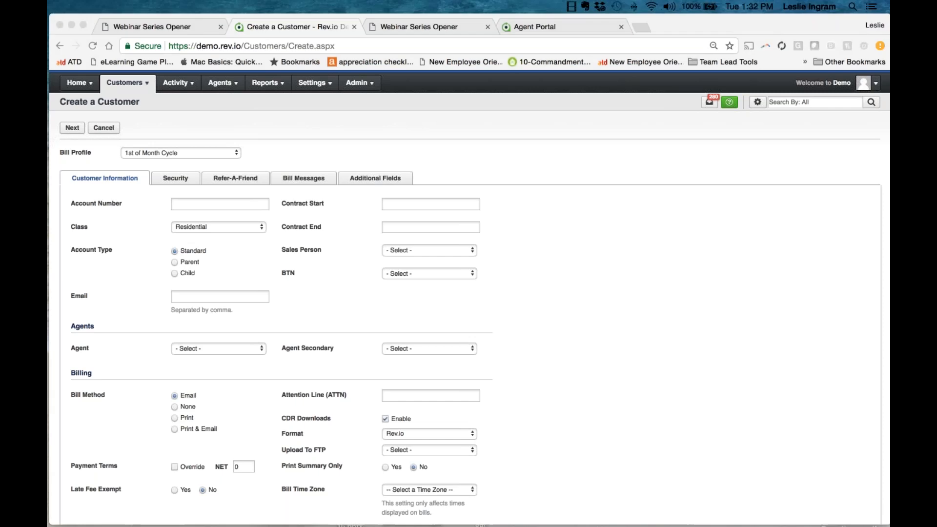
# Leave the new customer form and reopen the parent Baptist Healthcare Clinic account's profile through the recent customers.
pyautogui.click(878, 81)
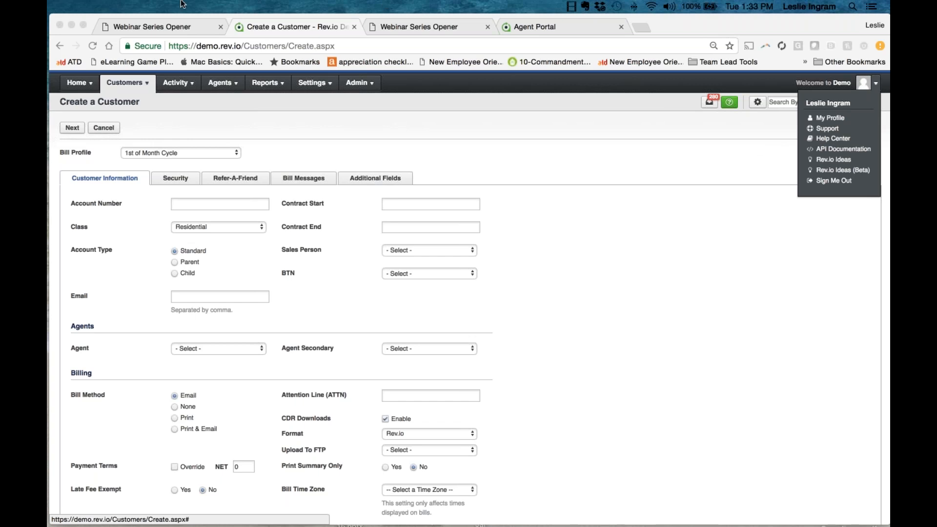
pyautogui.click(122, 84)
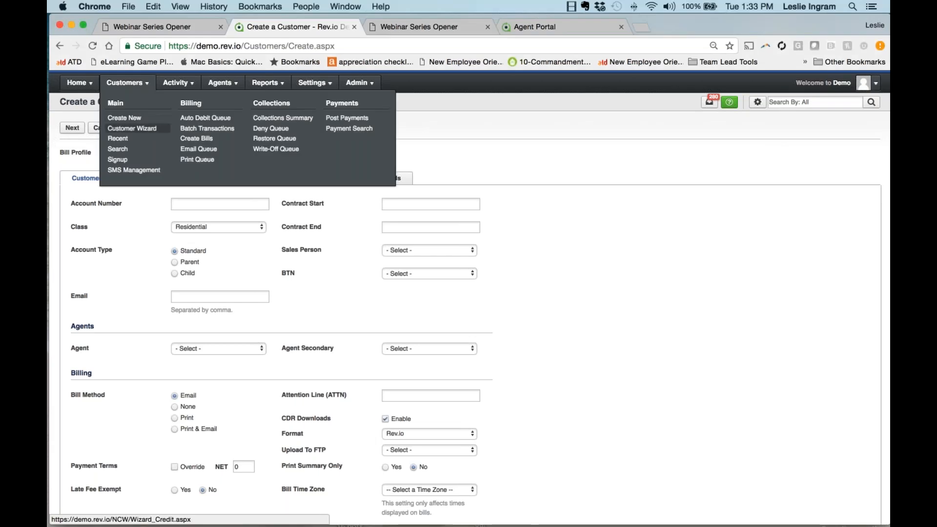
pyautogui.click(132, 140)
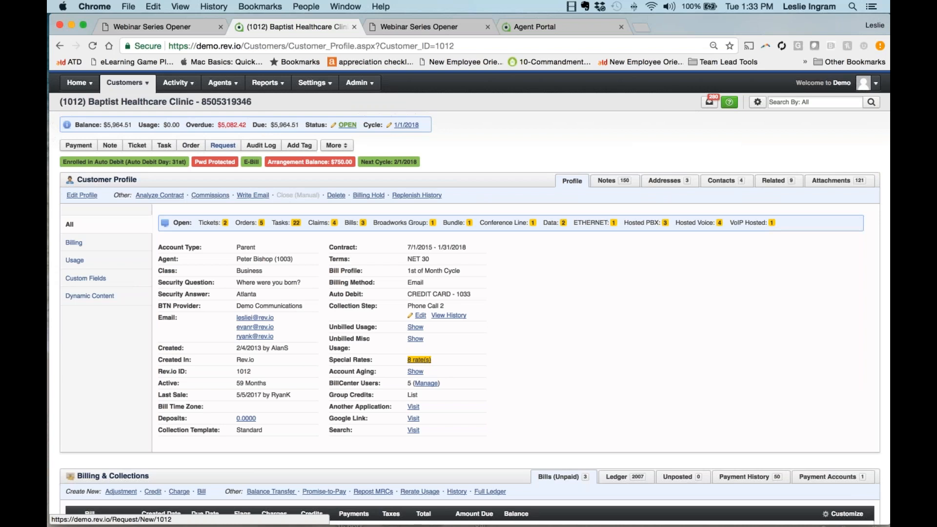
pyautogui.moveTo(126, 83)
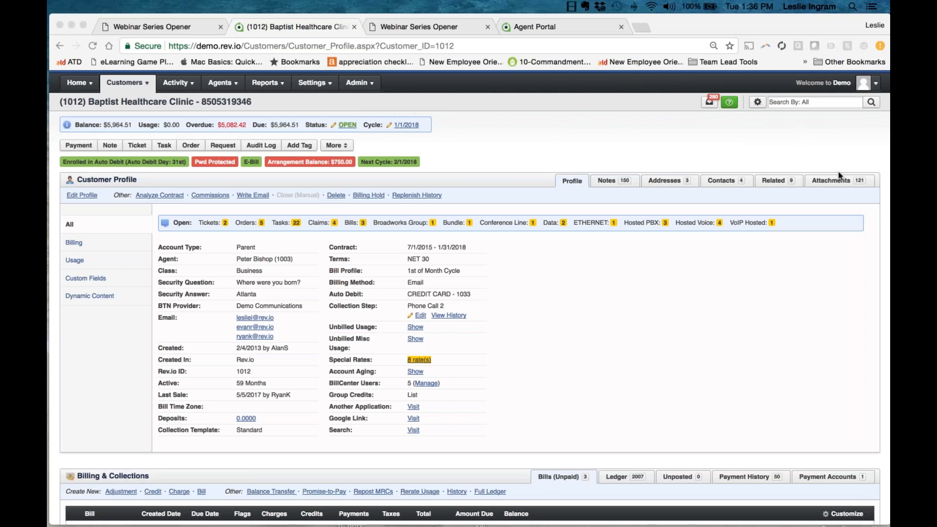
pyautogui.click(834, 185)
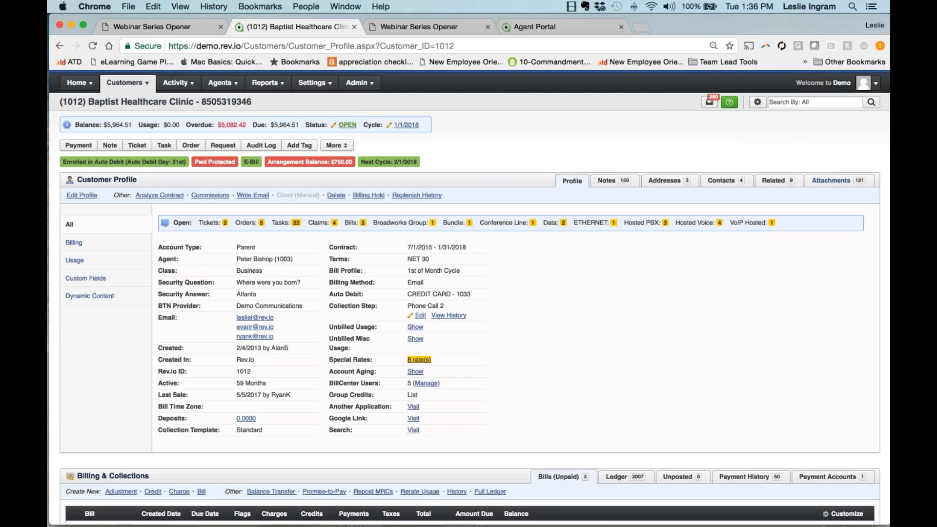
# Open the customer's attachments, view the edit options for logo2.png, and leave them without saving.
pyautogui.click(834, 185)
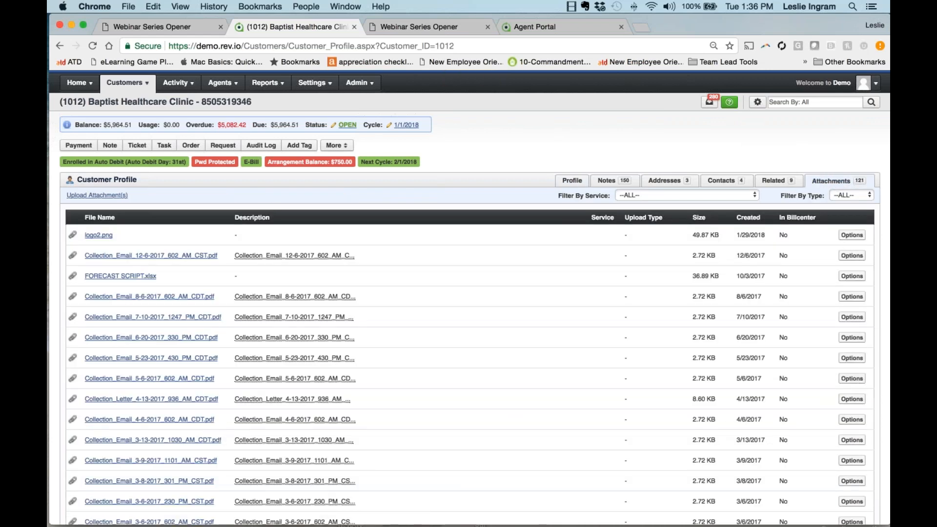
pyautogui.click(850, 236)
pyautogui.click(799, 255)
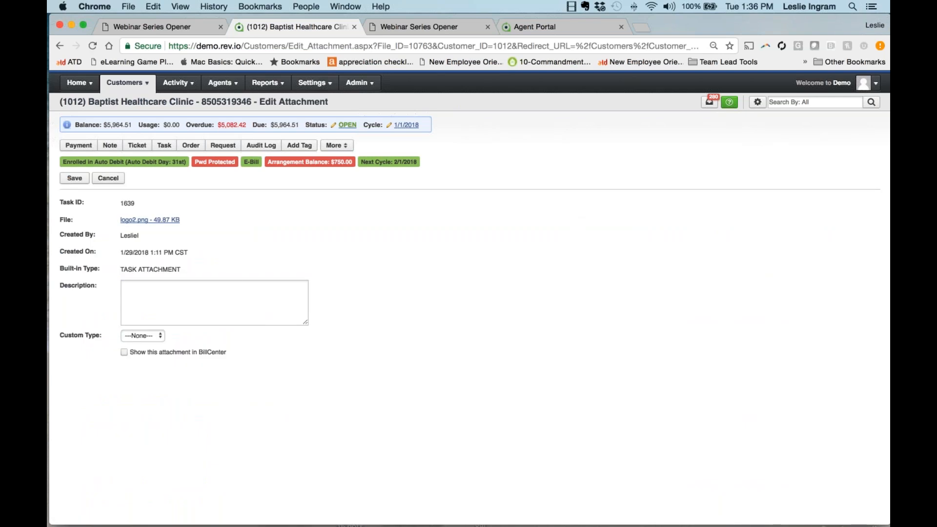
pyautogui.click(108, 178)
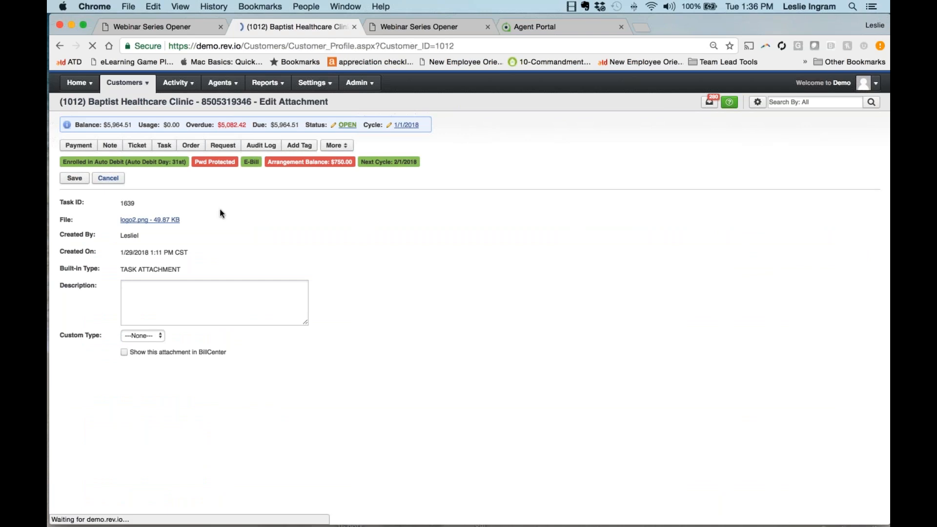
# Examine the service choices in the attachment upload form, cancel the upload, and check the service filter of the attachment list.
pyautogui.click(98, 194)
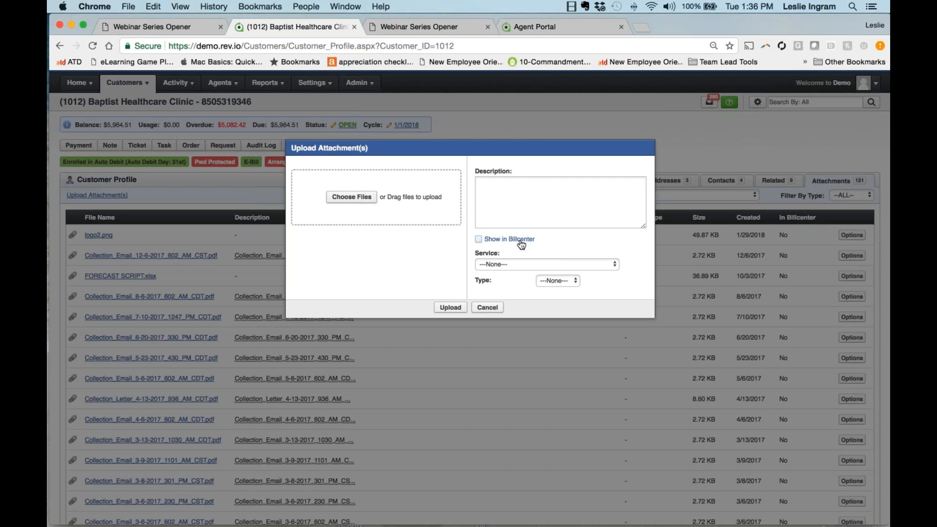
pyautogui.click(527, 264)
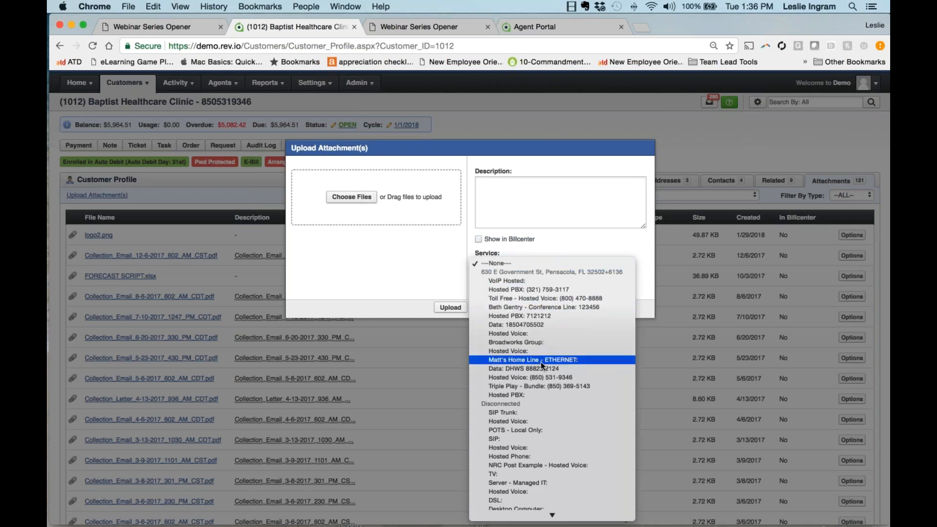
pyautogui.click(557, 240)
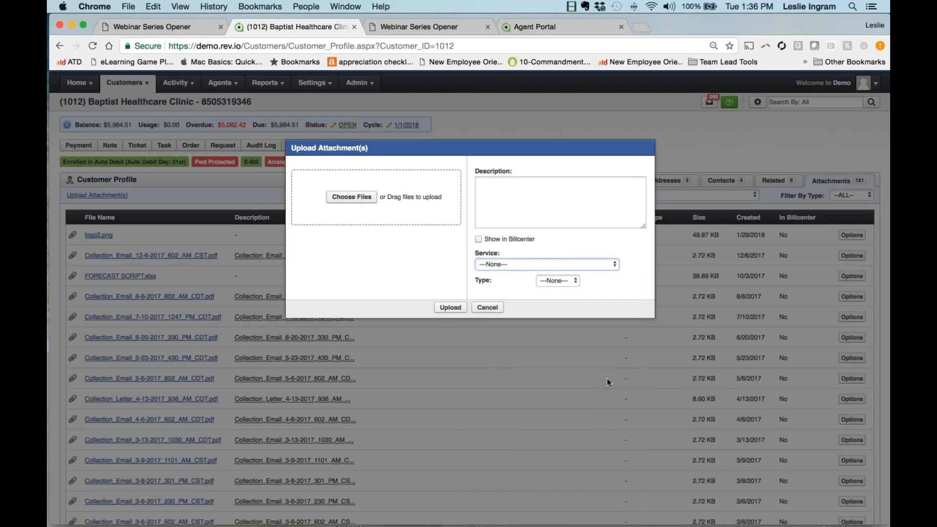
pyautogui.click(496, 307)
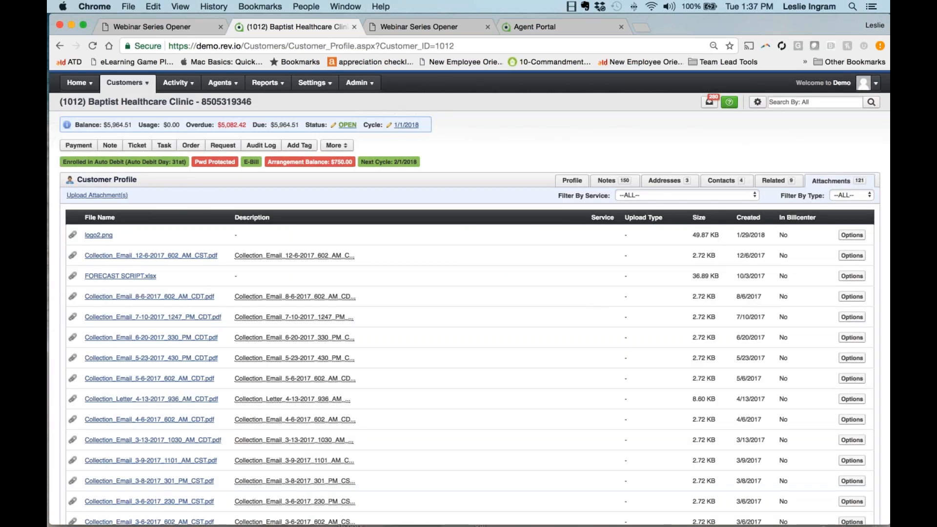
pyautogui.click(660, 197)
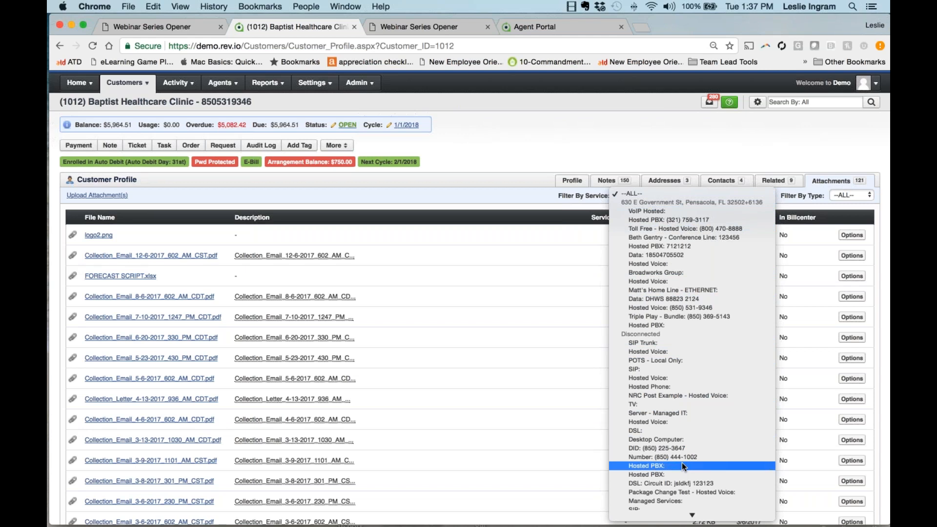
pyautogui.click(673, 112)
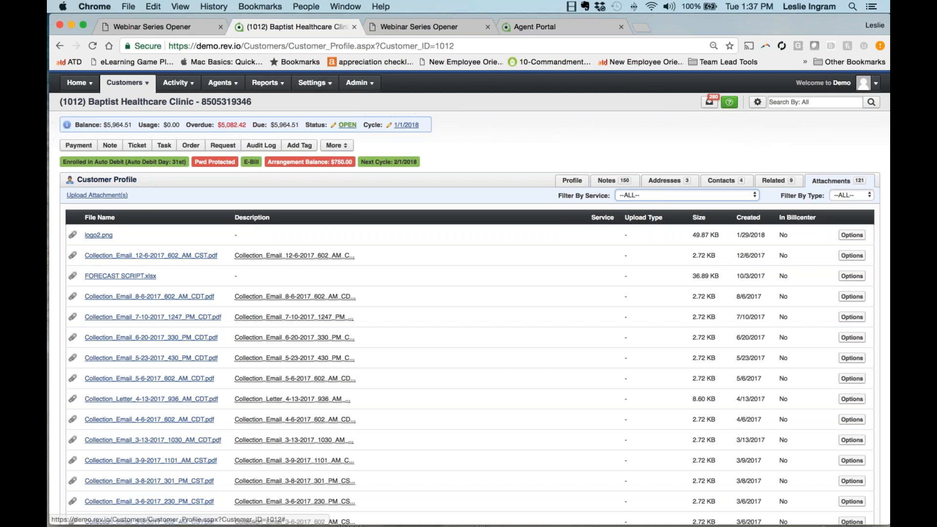
# Open the BillCenter configuration for editing and examine its color, contact and global settings.
pyautogui.click(314, 82)
pyautogui.click(596, 169)
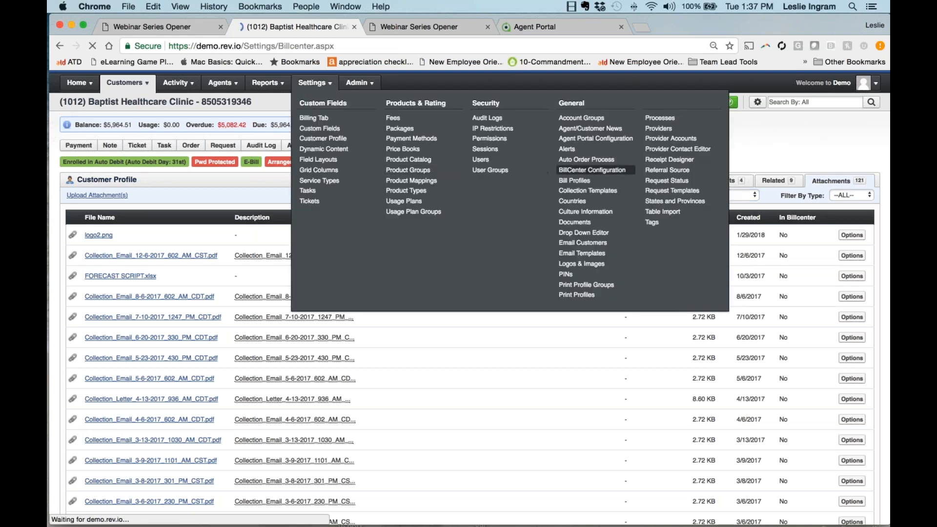
pyautogui.moveTo(849, 191)
pyautogui.click(800, 205)
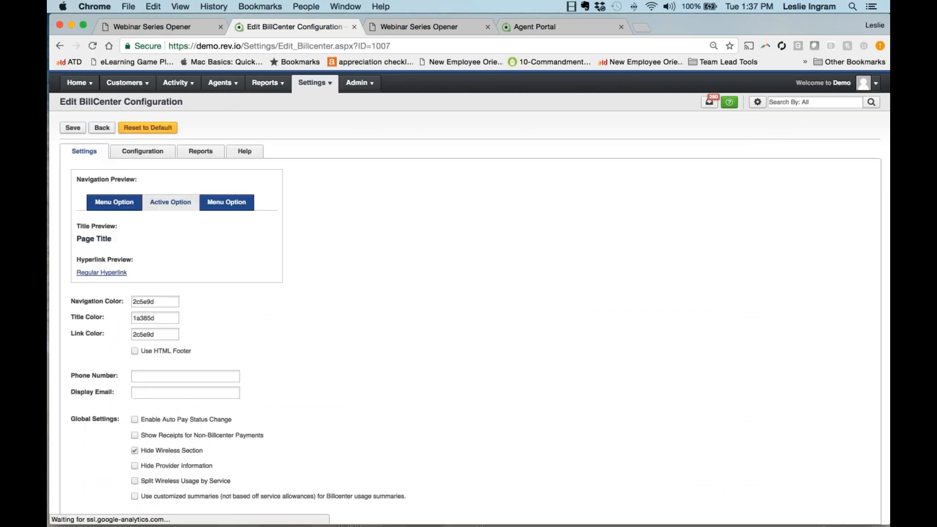
pyautogui.scroll(-1, 349, 272)
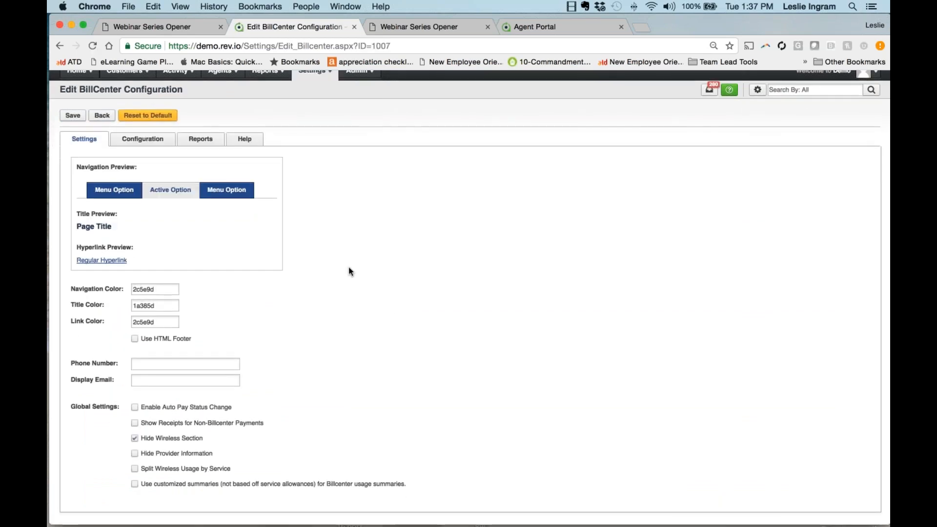
pyautogui.scroll(1, 349, 272)
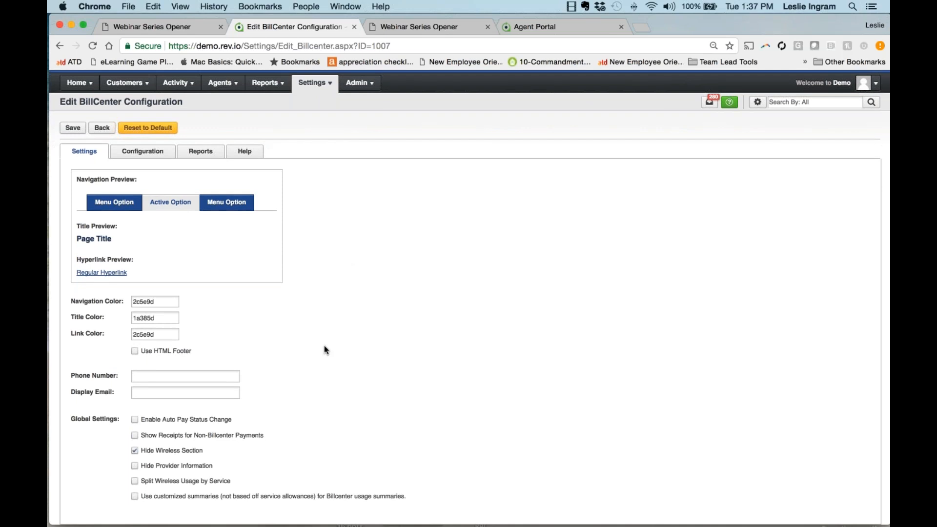
# Examine the BillCenter's Configuration fields, from the bill profile through to the registration text.
pyautogui.click(142, 152)
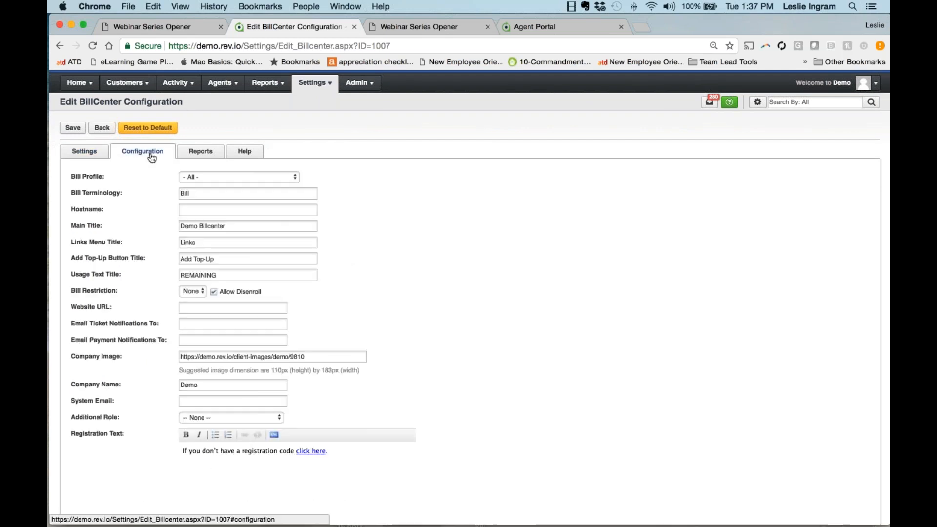
pyautogui.scroll(-3, 468, 293)
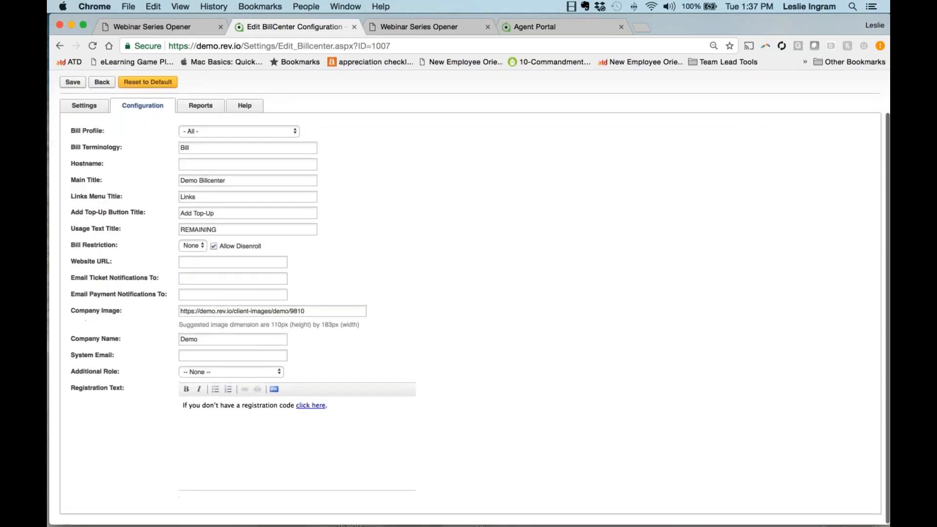
pyautogui.scroll(3, 245, 129)
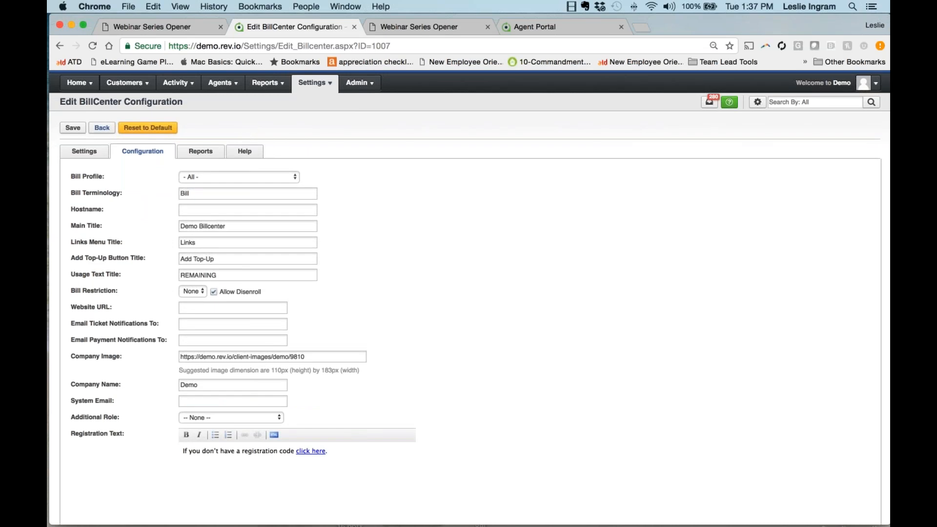
pyautogui.scroll(-3, 120, 473)
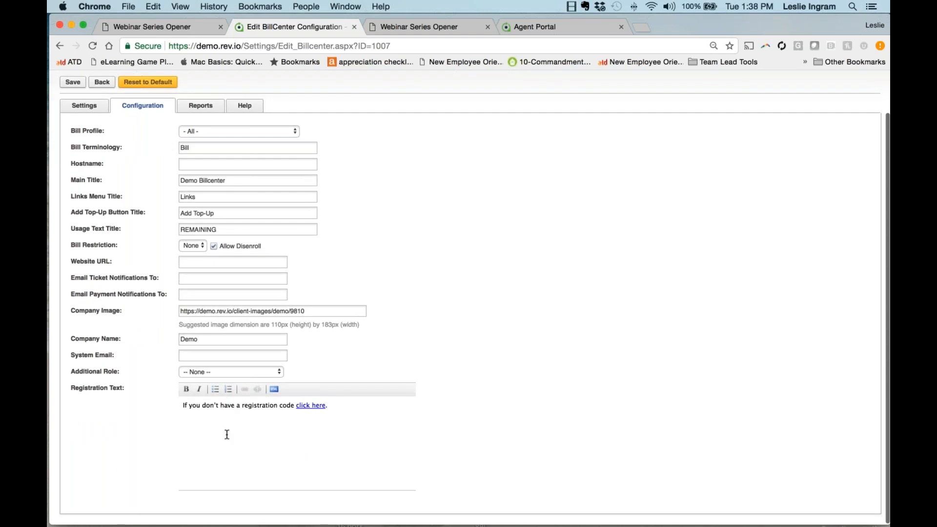
pyautogui.scroll(2, 614, 120)
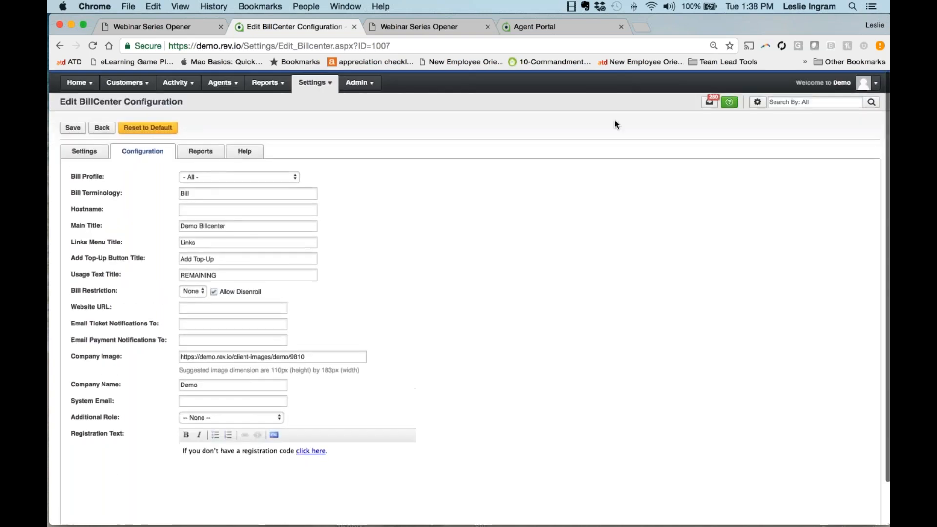
pyautogui.click(875, 82)
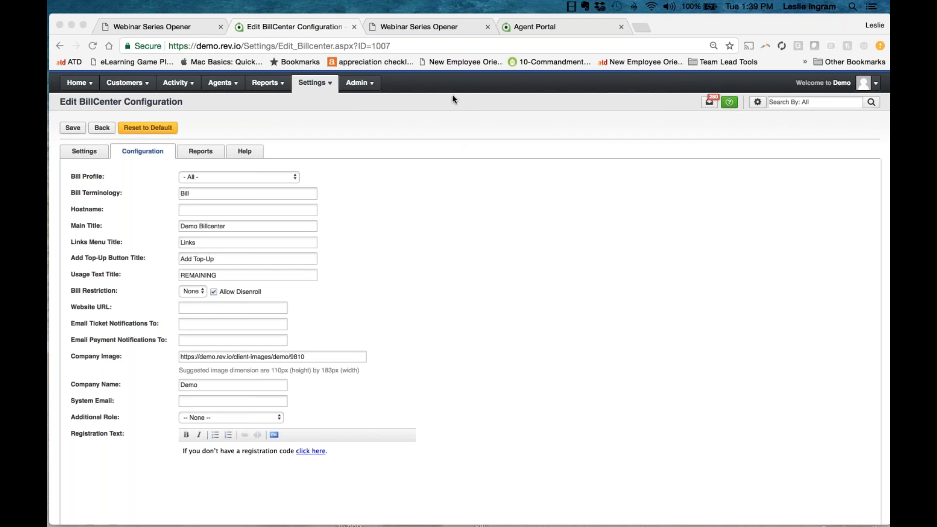
# Reopen the parent Baptist Healthcare Clinic account from the recent customers.
pyautogui.click(131, 83)
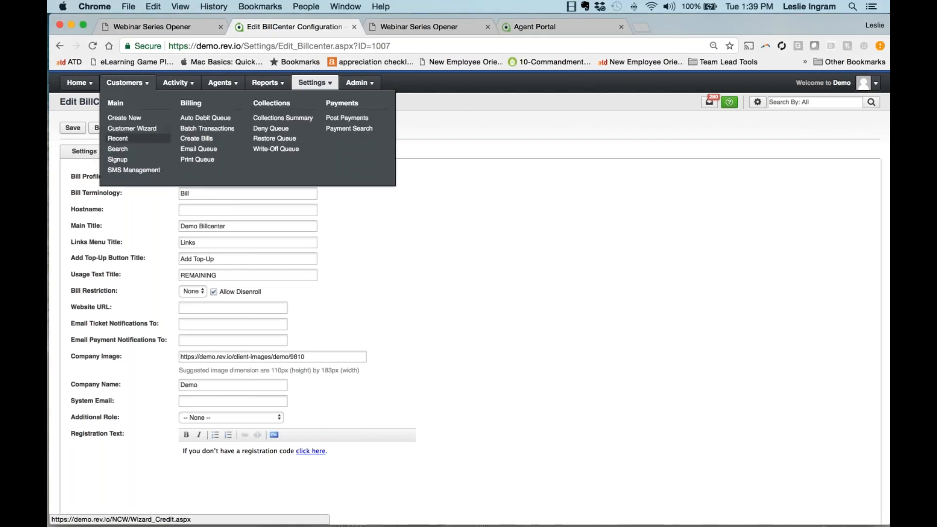
pyautogui.click(128, 139)
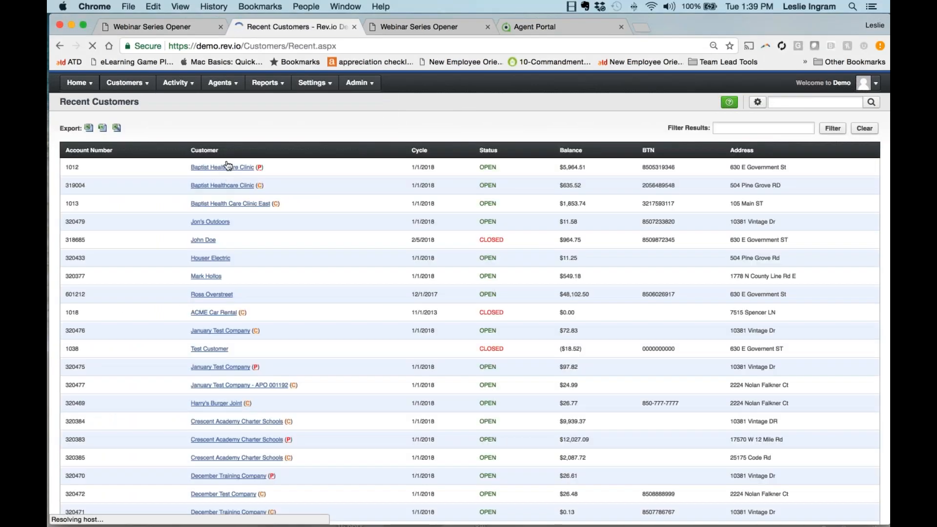
pyautogui.click(227, 167)
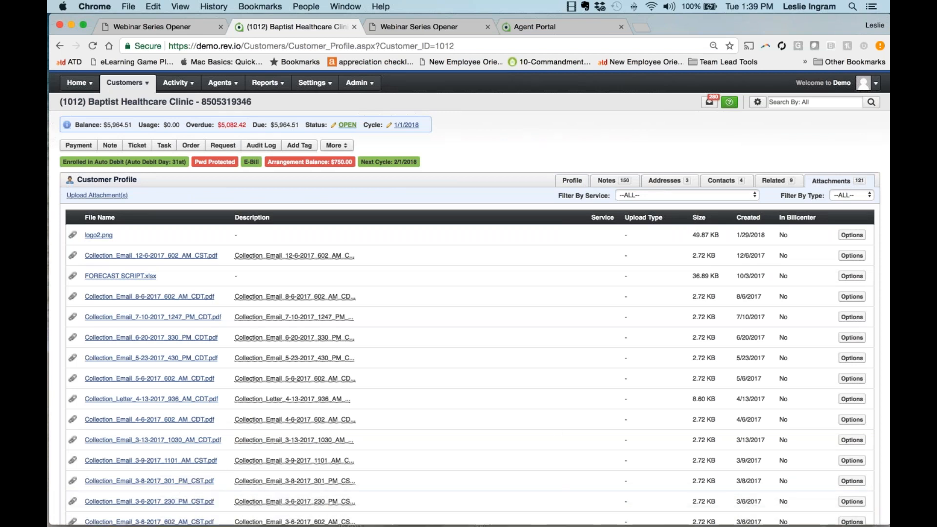
# Check the type and service choices available for filtering the customer's attachments, leaving both filters at ALL.
pyautogui.click(847, 195)
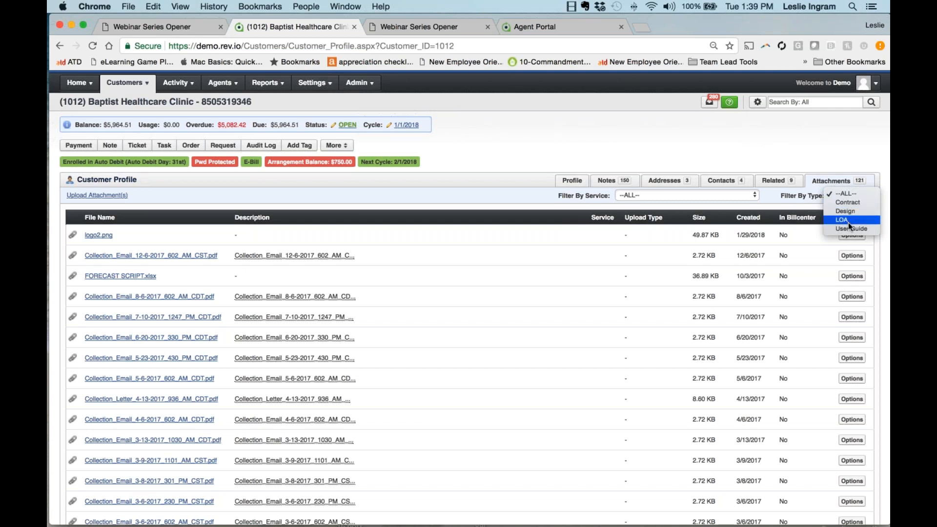
pyautogui.click(716, 201)
pyautogui.click(716, 198)
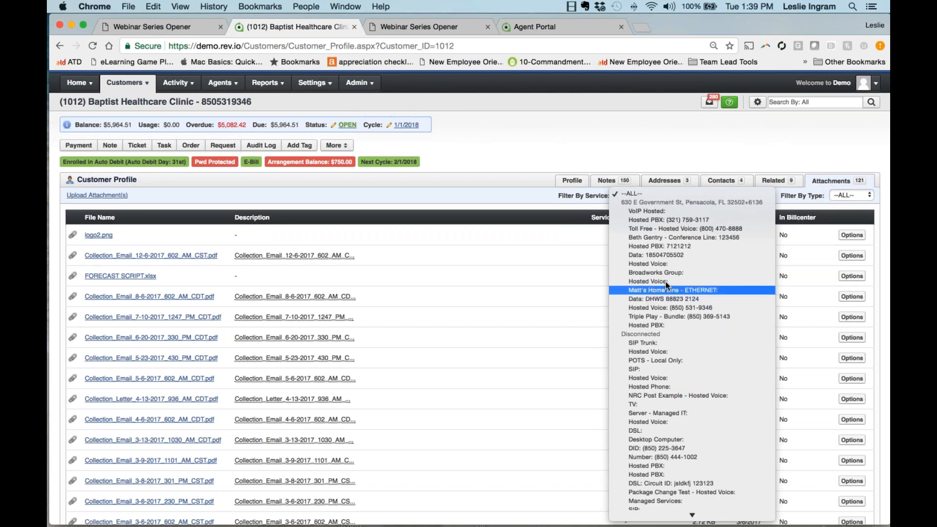
pyautogui.click(467, 190)
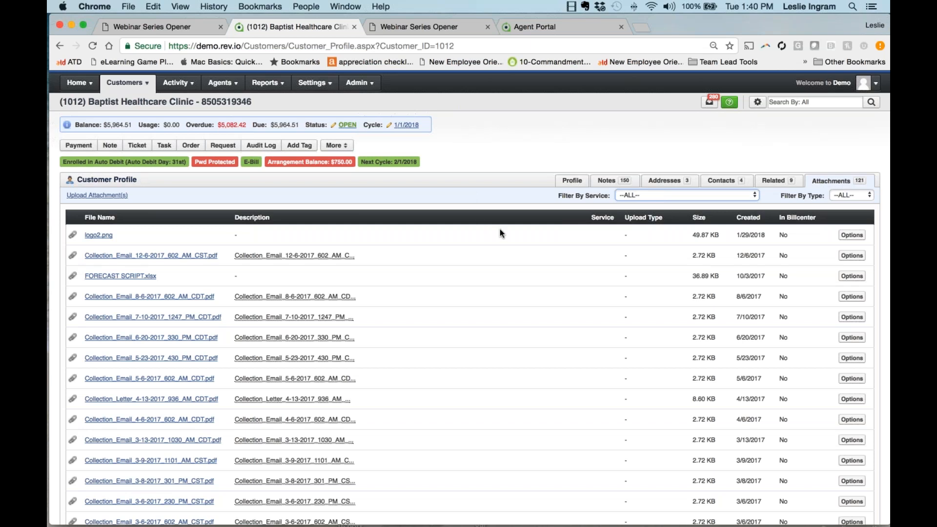
# Look through the customer's attachment list, including the quote files stored as request attachments, and return to its beginning.
pyautogui.scroll(-15, 508, 236)
pyautogui.scroll(-10, 508, 237)
pyautogui.scroll(-5, 508, 239)
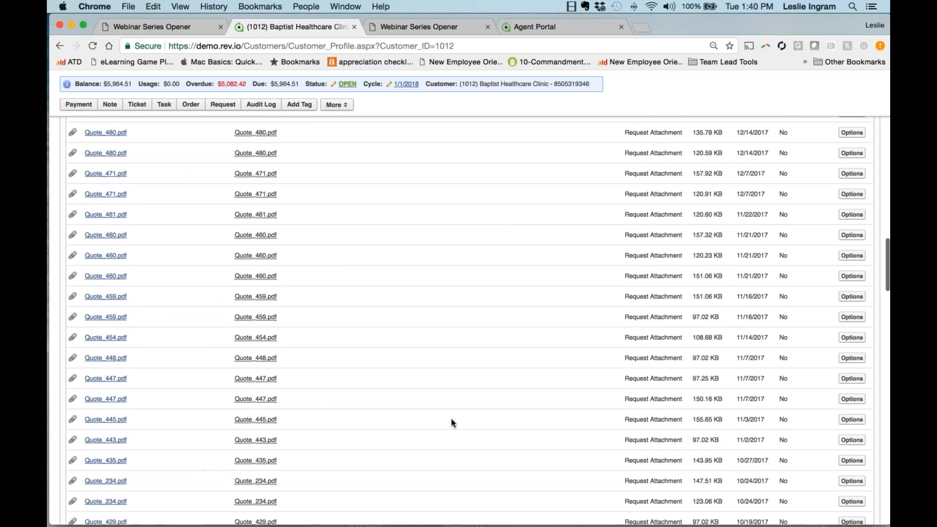
pyautogui.scroll(-6, 576, 406)
pyautogui.scroll(10, 576, 408)
pyautogui.scroll(10, 576, 407)
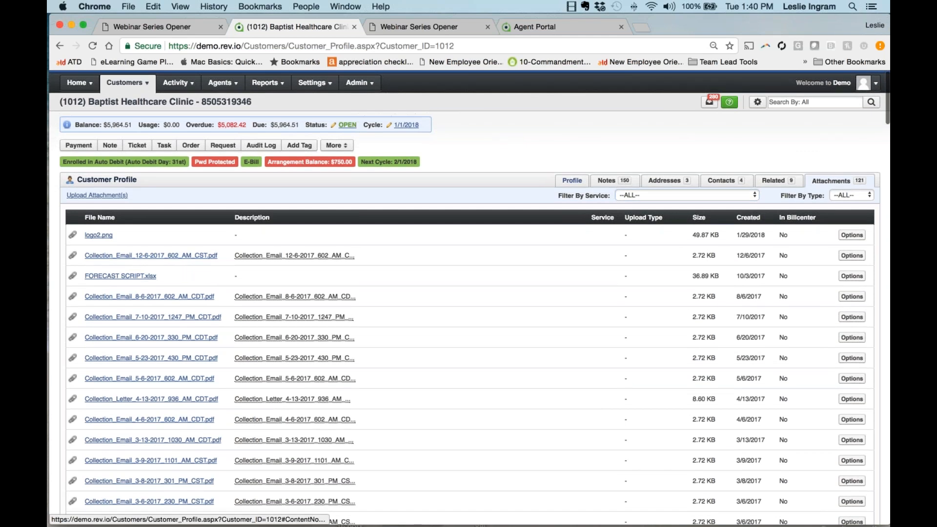
# Return to the customer's profile details and open the Collections Summary.
pyautogui.click(572, 180)
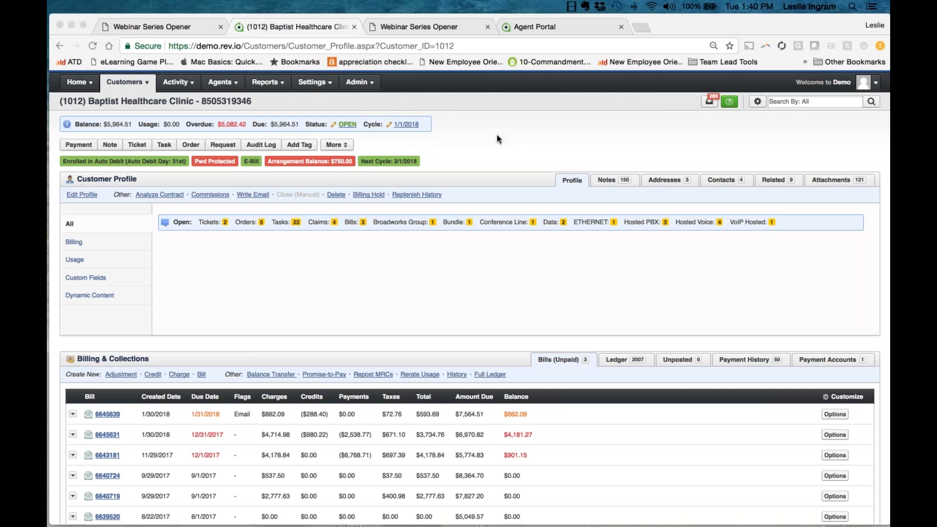
pyautogui.click(187, 88)
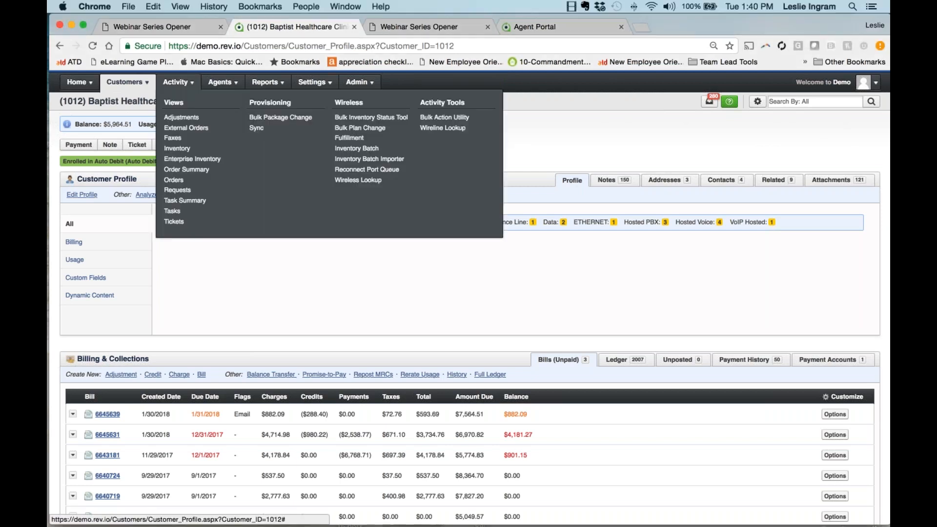
pyautogui.click(137, 84)
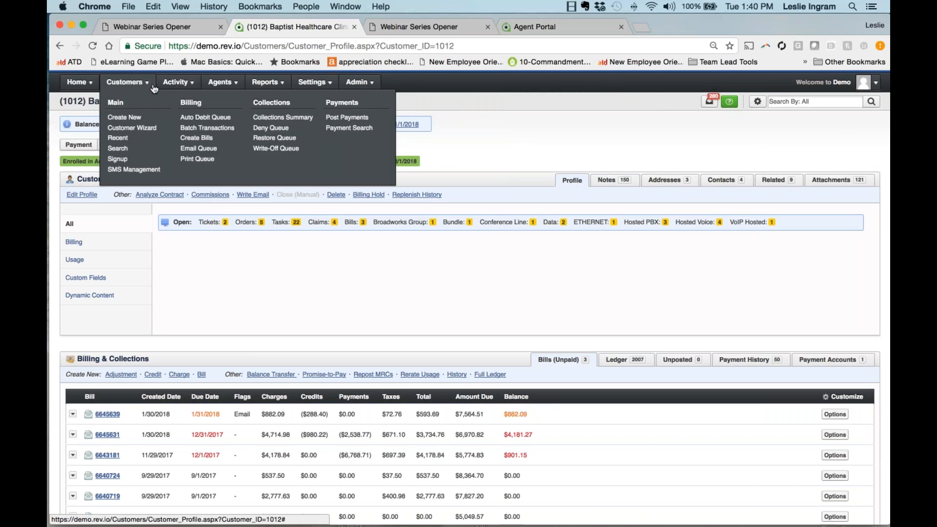
pyautogui.click(137, 84)
pyautogui.click(130, 90)
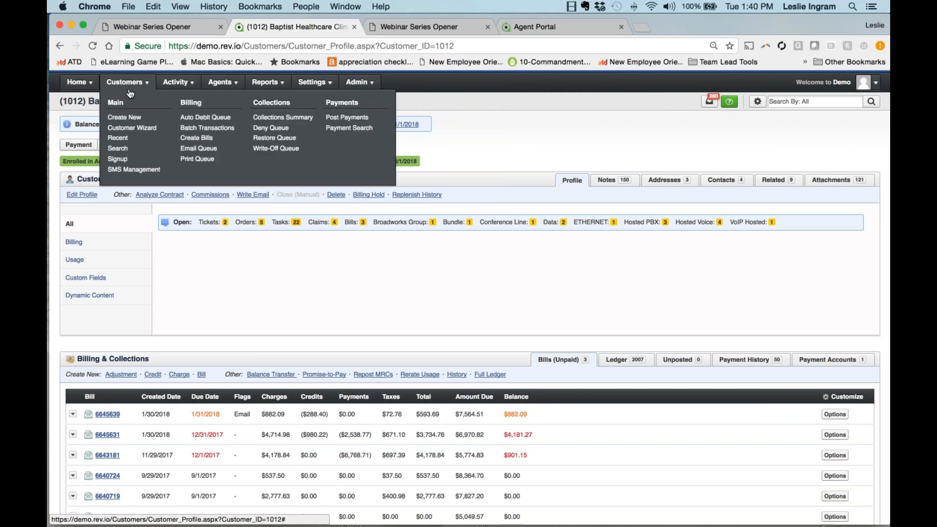
pyautogui.click(286, 119)
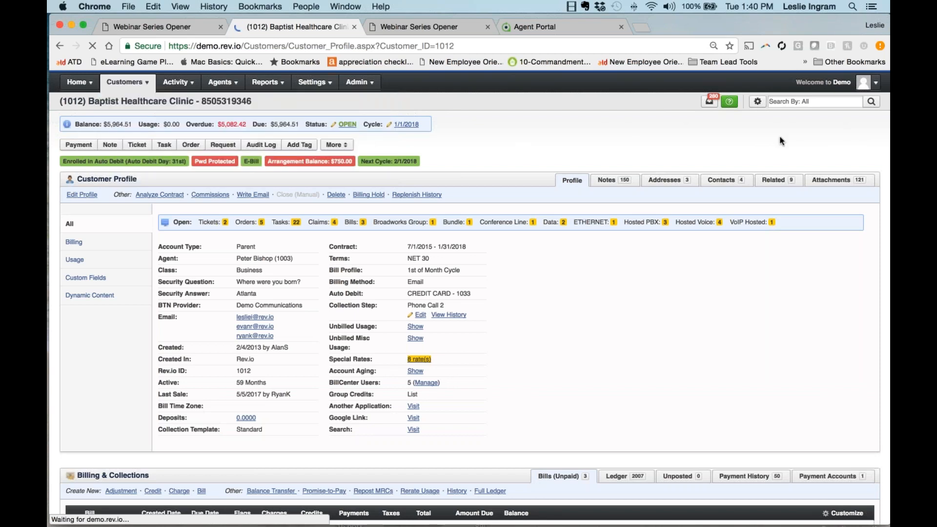
# Open the list of collection templates in the system settings.
pyautogui.moveTo(315, 84)
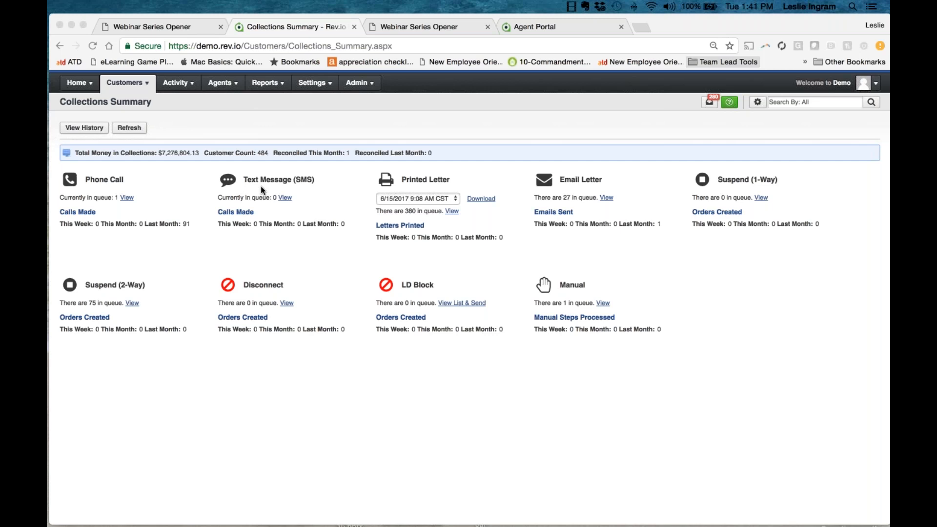
pyautogui.click(313, 85)
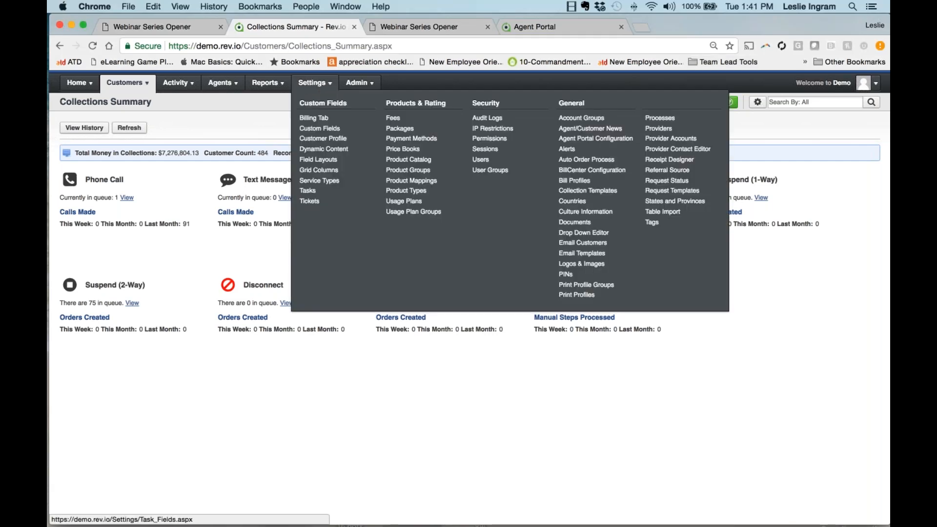
pyautogui.click(587, 190)
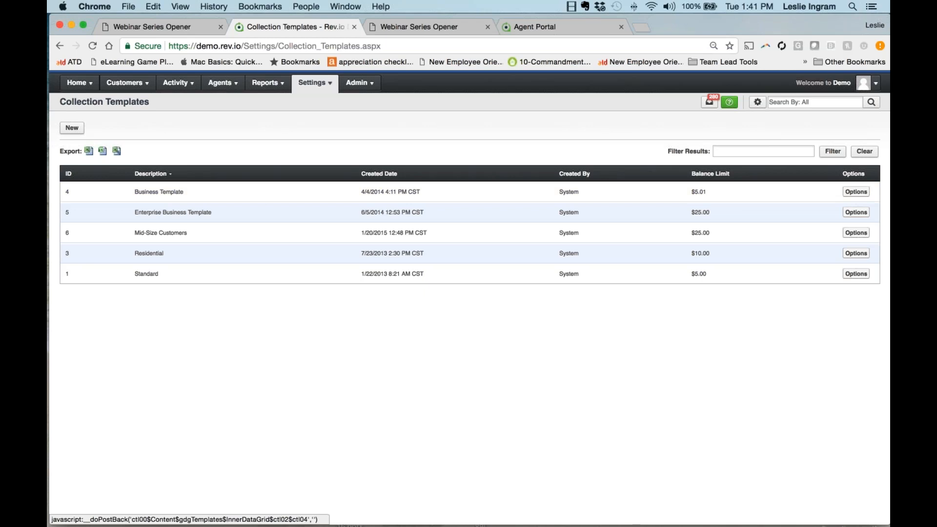
# Open the Business Template collection template for editing and bring up a new Text Message (SMS) step with its message content area.
pyautogui.click(856, 193)
pyautogui.click(799, 206)
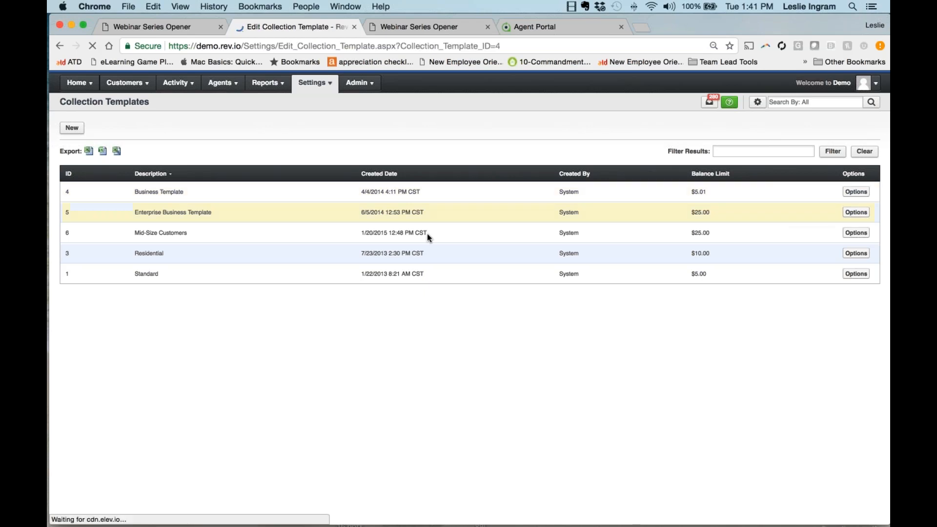
pyautogui.click(142, 214)
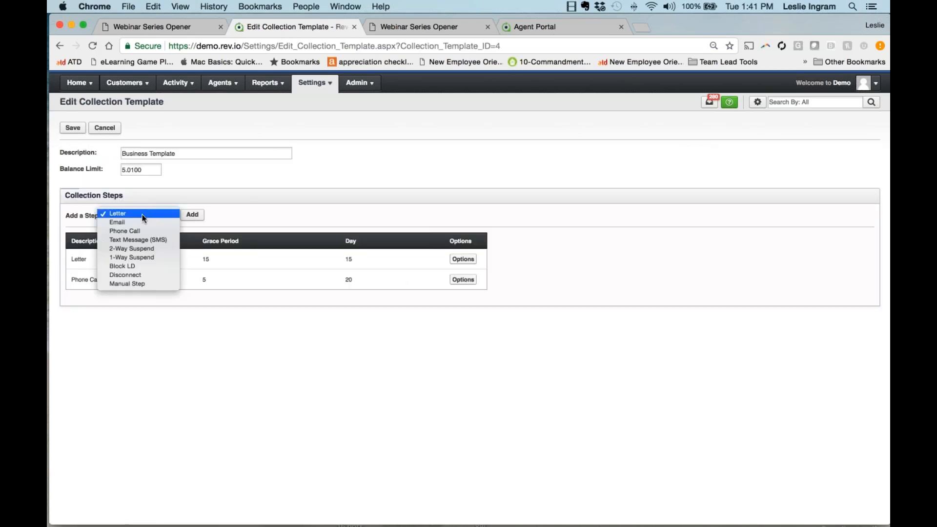
pyautogui.click(161, 241)
pyautogui.click(193, 215)
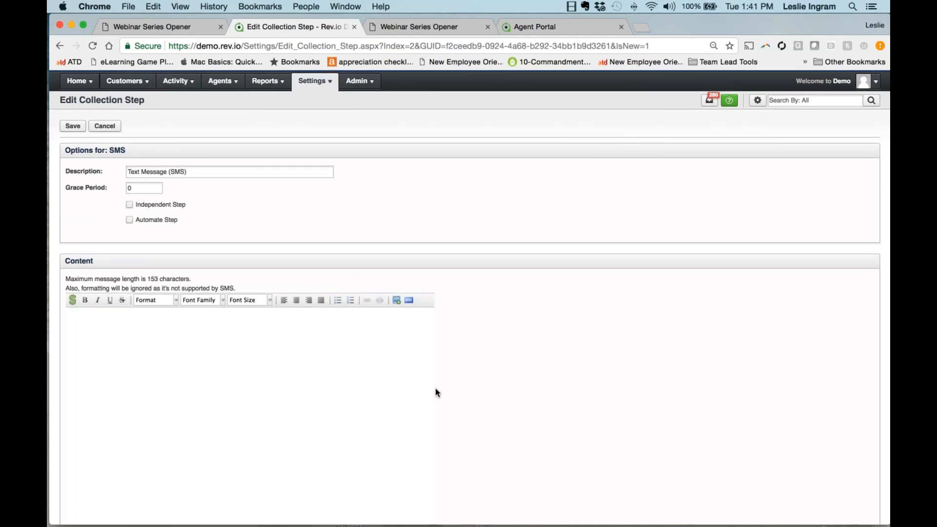
pyautogui.scroll(-2, 436, 388)
pyautogui.click(330, 339)
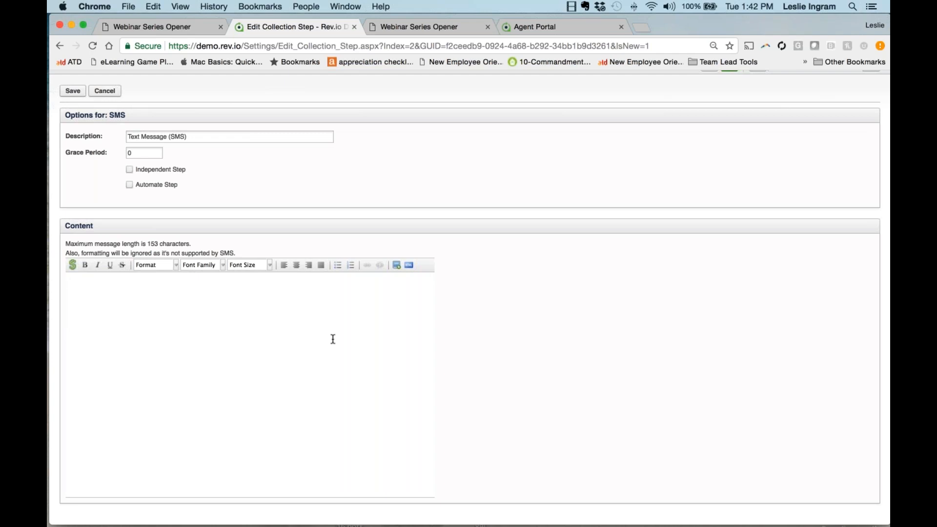
pyautogui.click(333, 339)
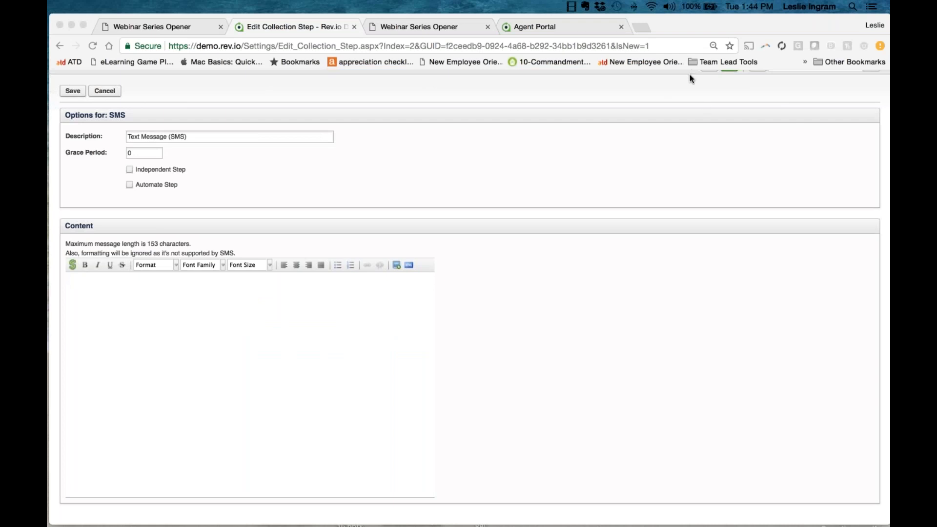
# Open the parent Baptist Healthcare Clinic account from the recent customers and display its inventory.
pyautogui.click(124, 85)
pyautogui.moveTo(125, 84)
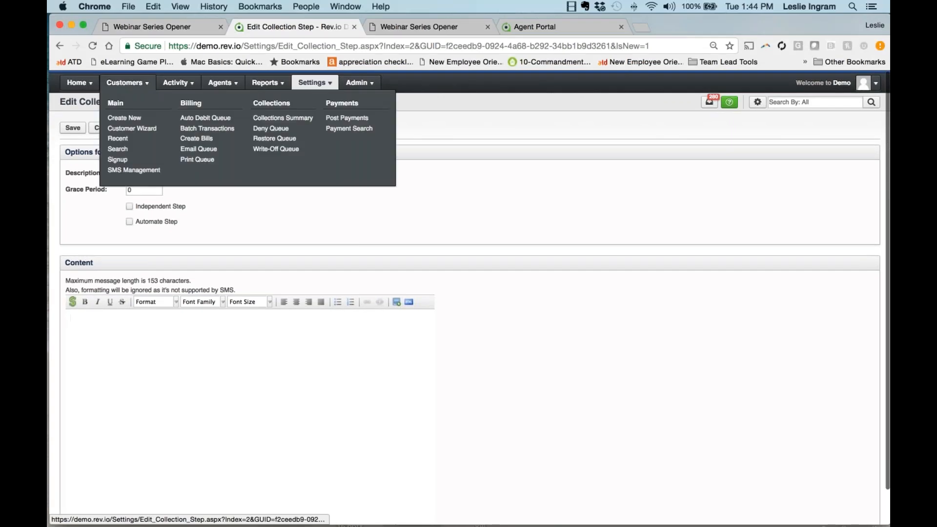
pyautogui.click(124, 140)
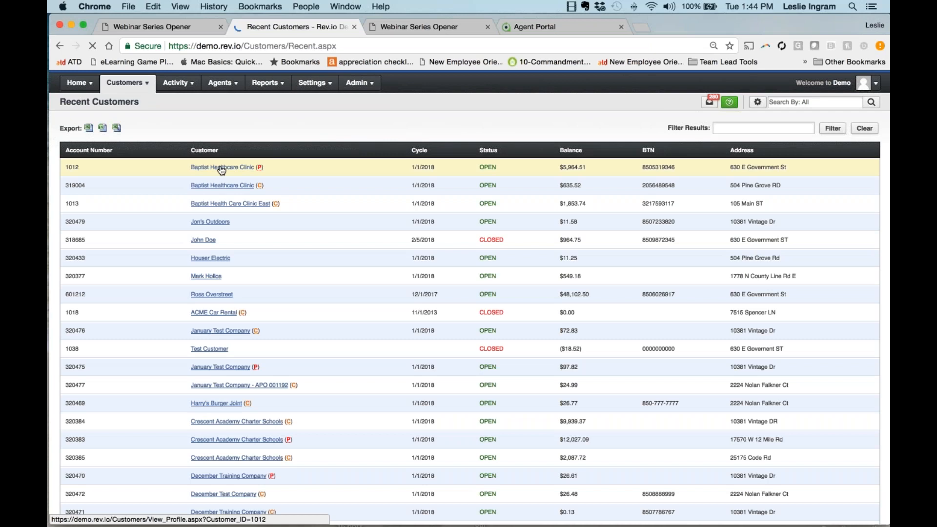
pyautogui.click(289, 163)
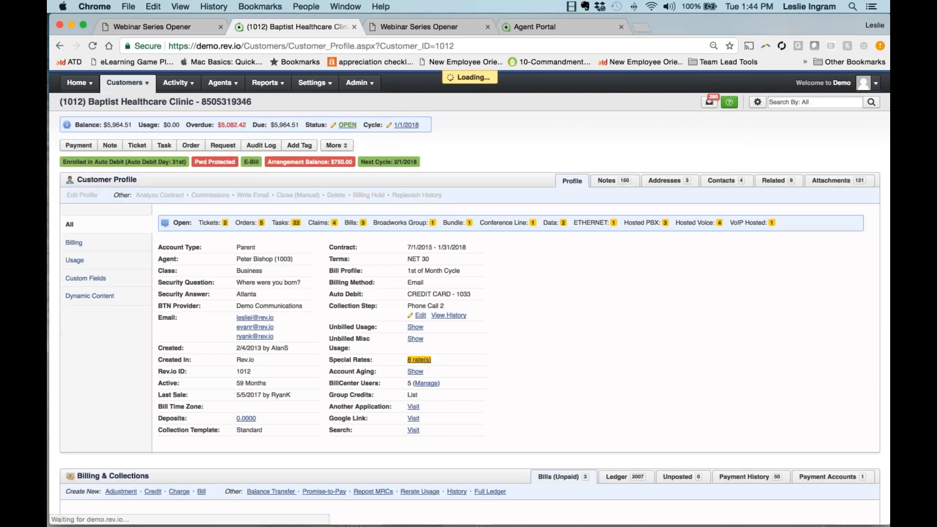
pyautogui.scroll(-10, 436, 201)
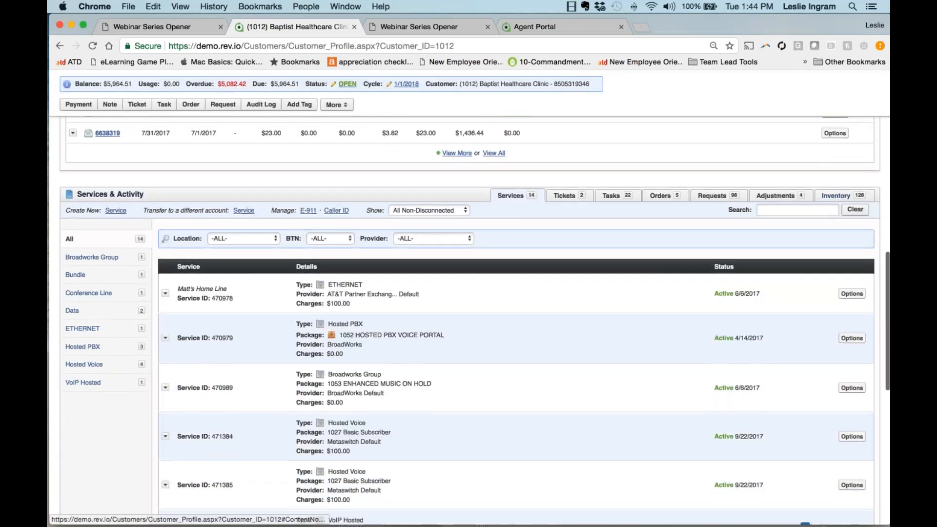
pyautogui.click(838, 198)
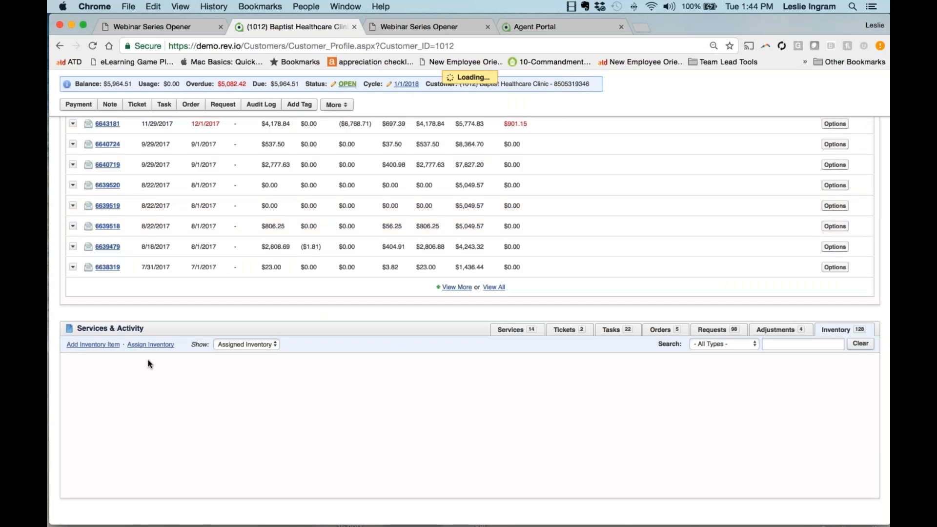
pyautogui.scroll(-3, 153, 387)
# Set up an inventory assignment with type Cisco Router and product Cisco 1942 Router, and download the device upload template.
pyautogui.click(144, 211)
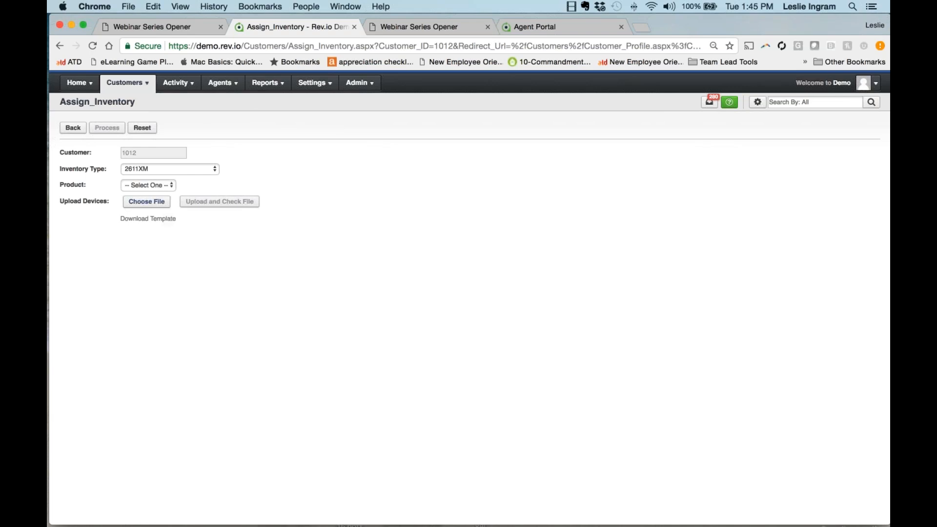
pyautogui.click(159, 185)
pyautogui.click(215, 171)
pyautogui.click(215, 170)
pyautogui.click(195, 194)
pyautogui.click(189, 188)
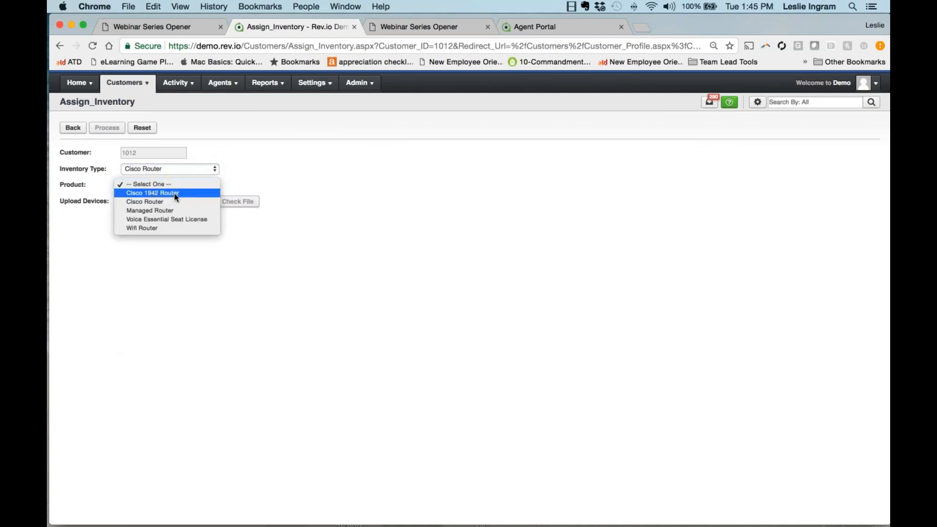
pyautogui.click(174, 194)
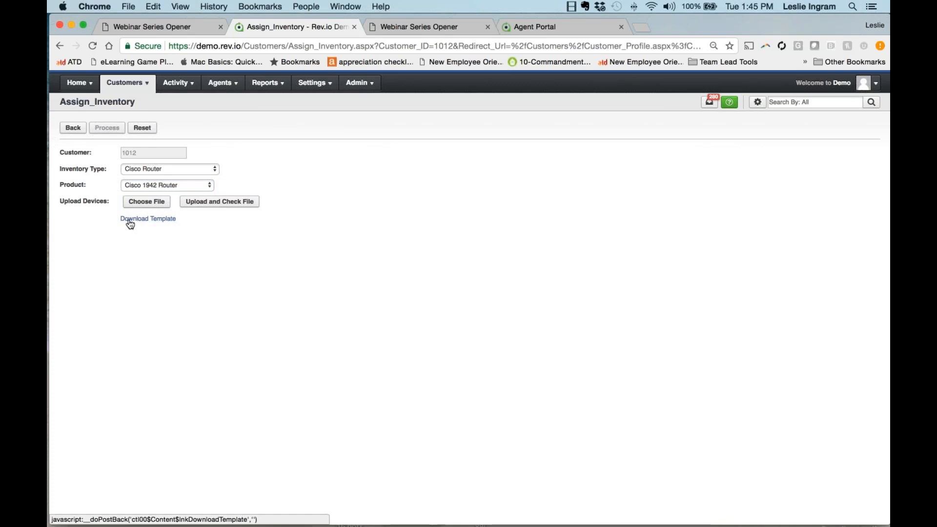
pyautogui.click(148, 219)
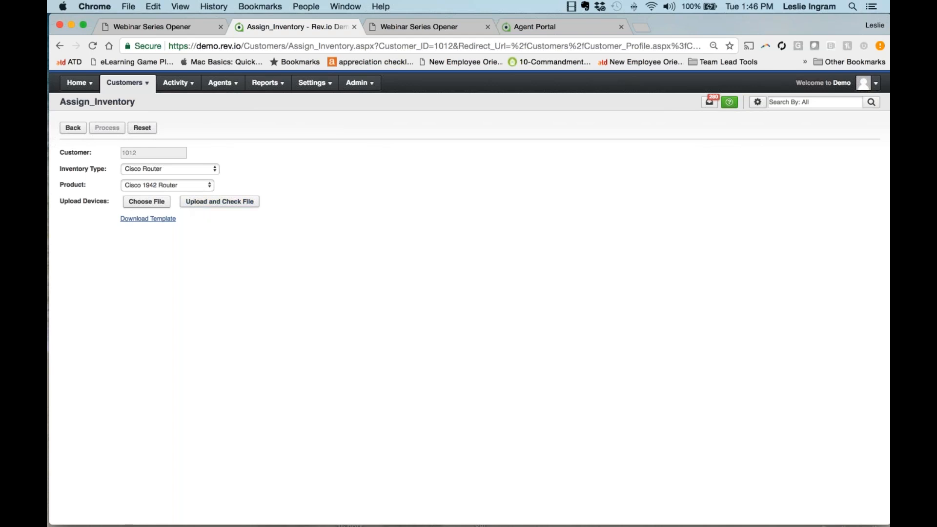
# Return to the customer's profile, look over the assigned inventory and bills, and switch the activity section to the services list.
pyautogui.click(71, 129)
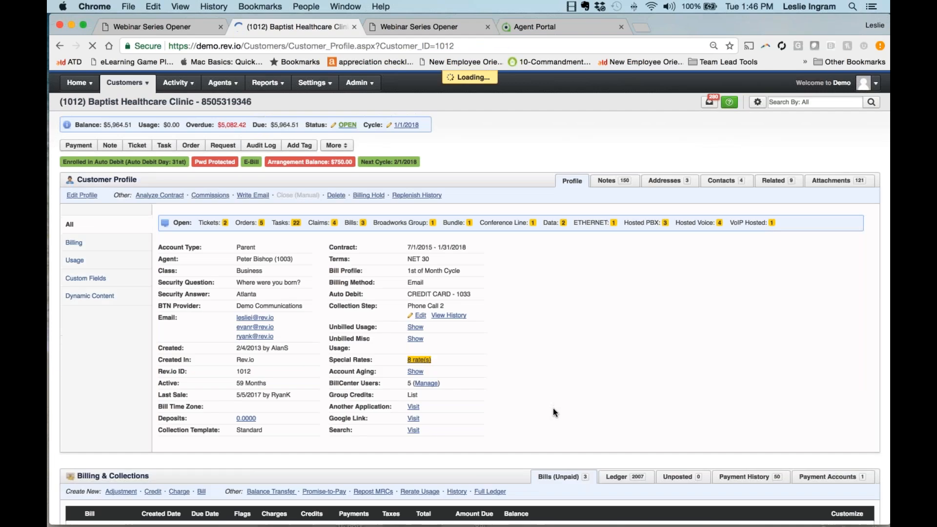
pyautogui.scroll(-1, 554, 410)
pyautogui.scroll(-10, 553, 408)
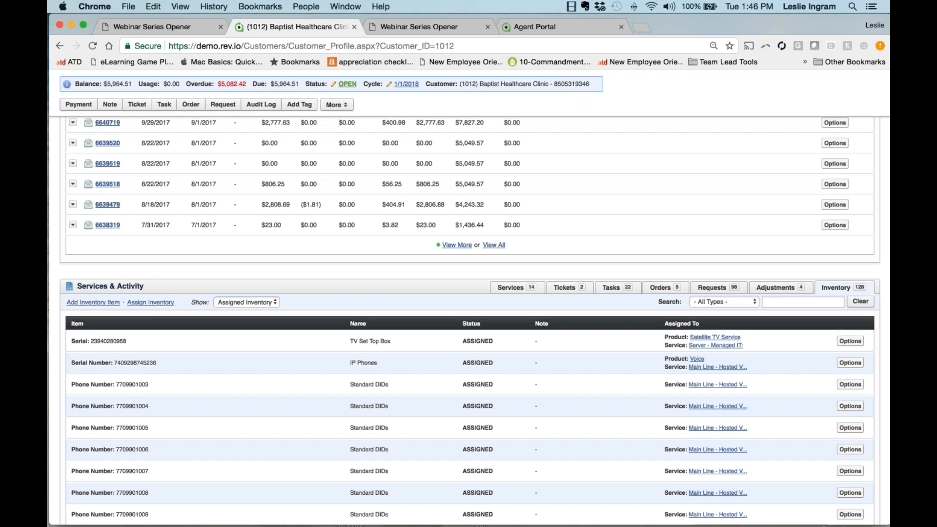
pyautogui.click(880, 46)
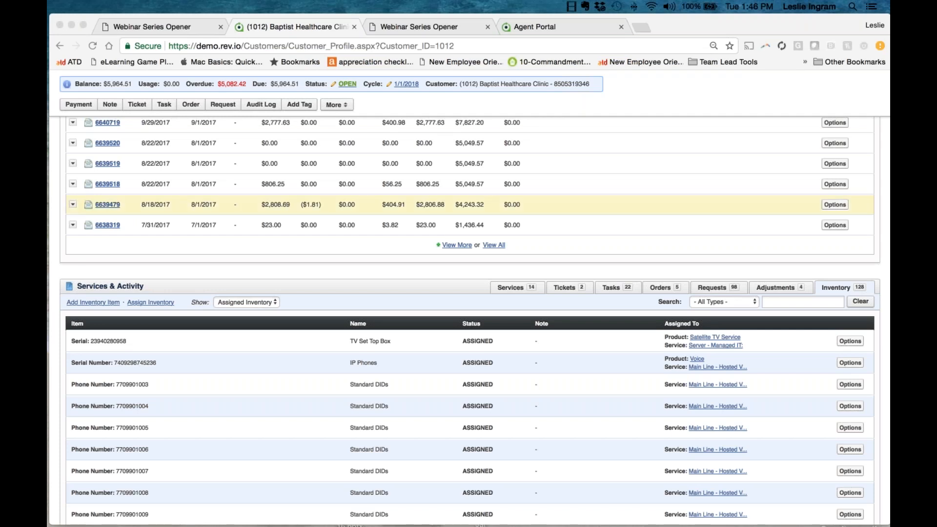
pyautogui.scroll(10, 580, 215)
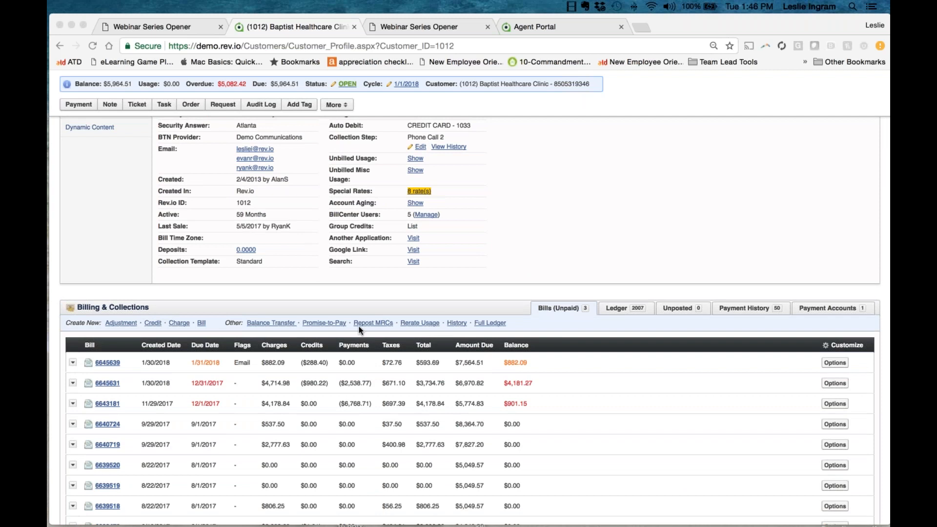
pyautogui.scroll(-6, 348, 341)
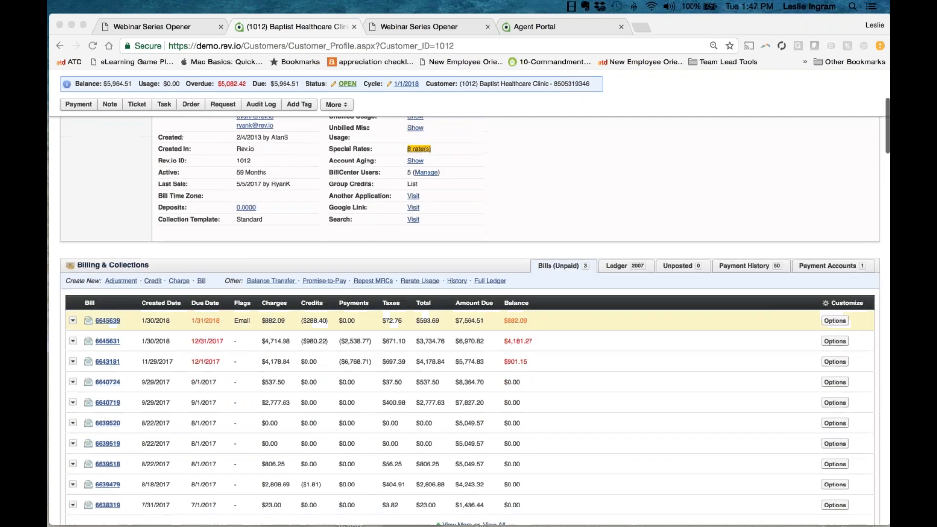
pyautogui.scroll(-4, 348, 348)
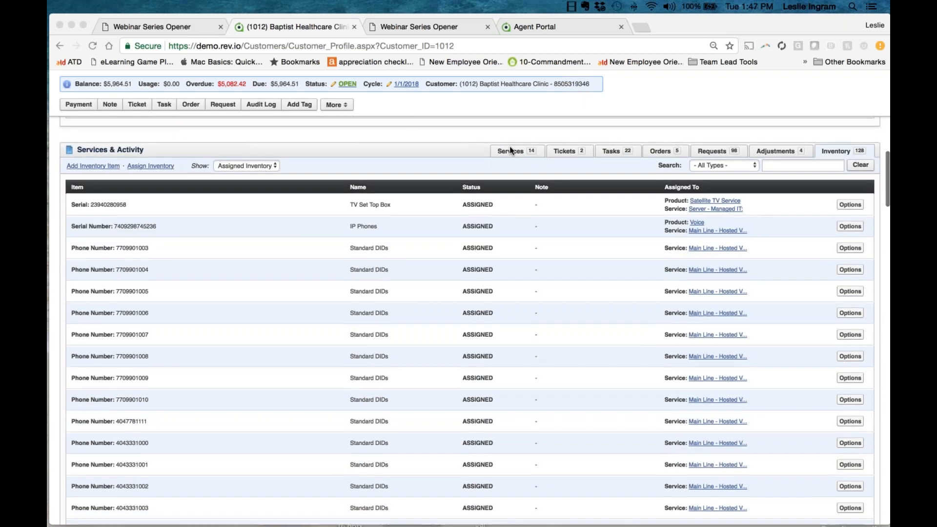
pyautogui.click(510, 151)
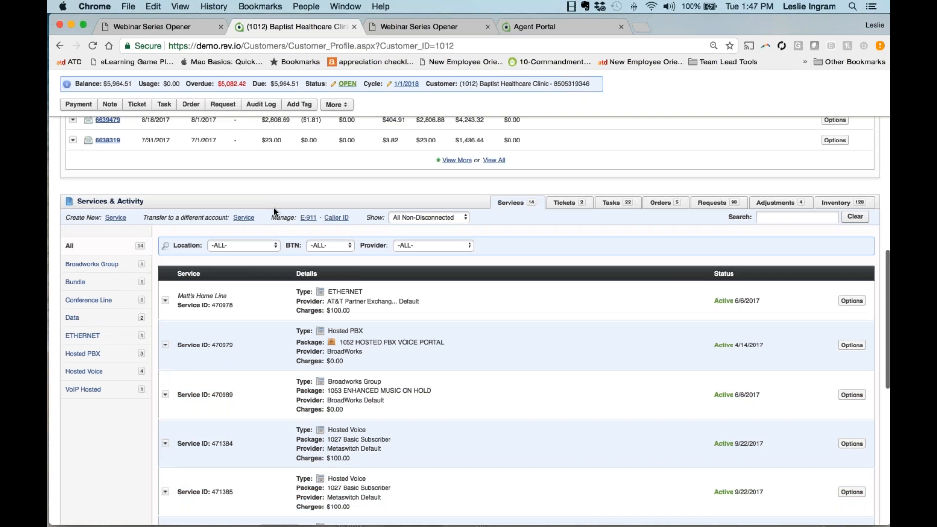
# Open the customer's Balance Transfer form, cancel it and return to the Billing & Collections section of the profile.
pyautogui.scroll(6, 302, 209)
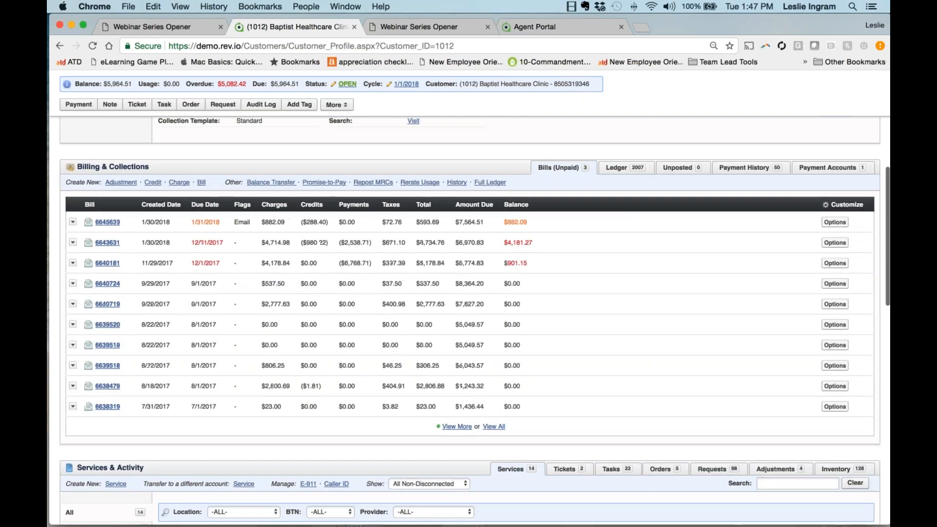
pyautogui.click(273, 183)
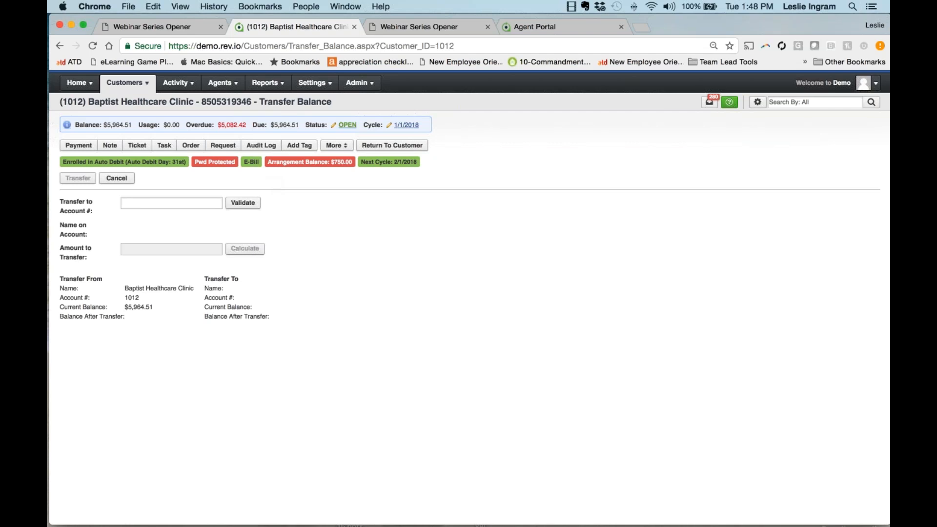
pyautogui.click(123, 181)
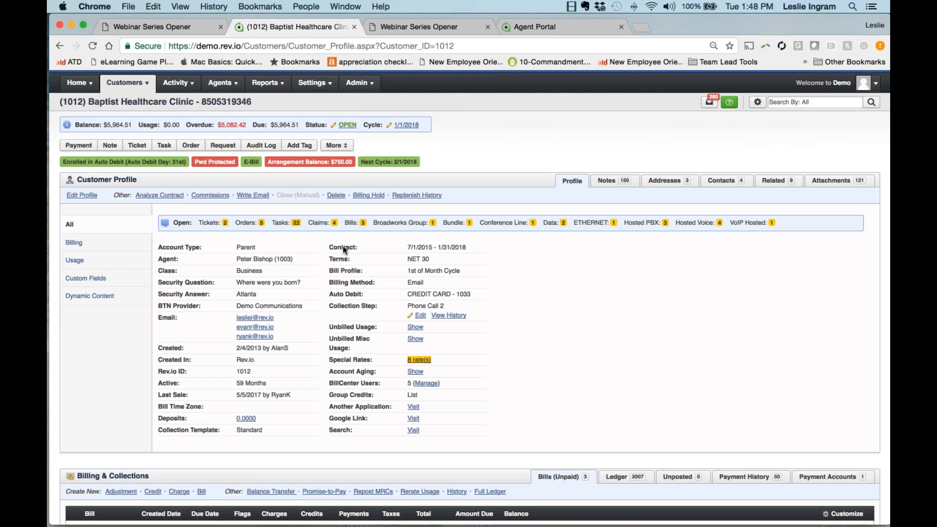
pyautogui.scroll(-5, 343, 245)
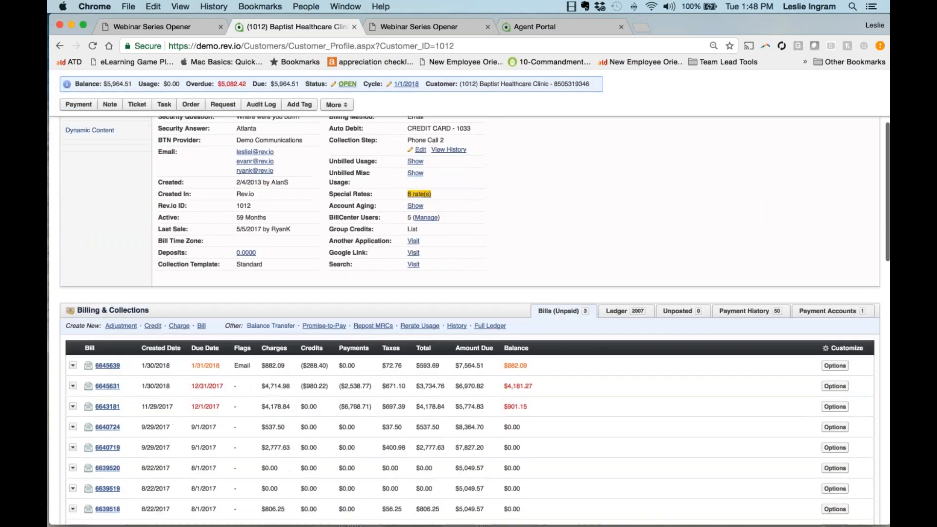